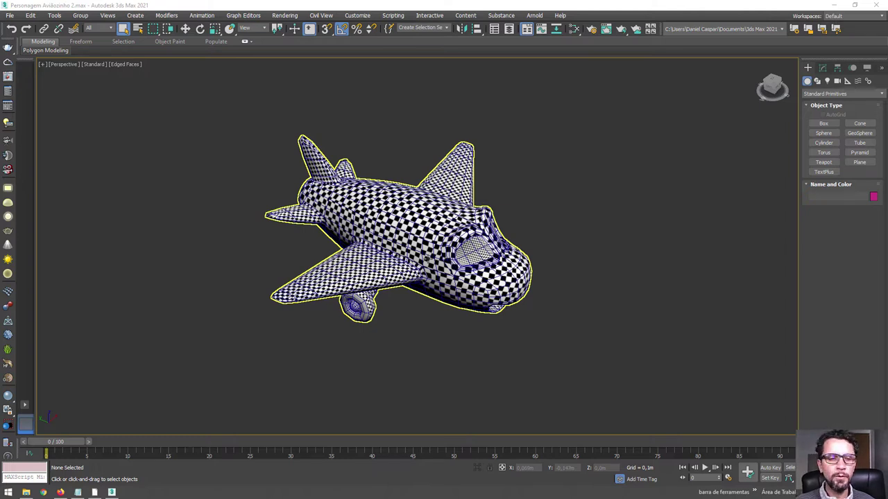
Deselect the checker-textured airplane and minimize 3ds Max to the desktop.
{"action": "left_click", "coordinate": [510, 128]}
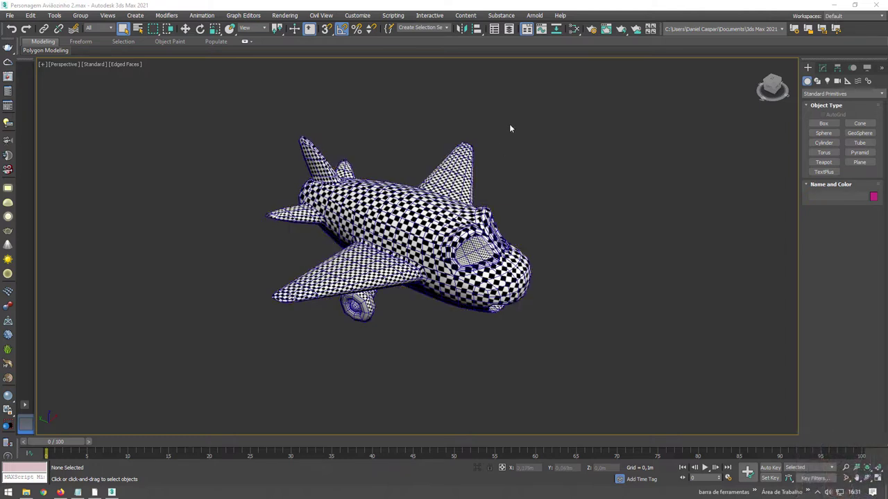
{"action": "left_click", "coordinate": [834, 5]}
Open the asas, boca, corpo, olhos and rodas maps from the course's Mapas folder in Photoshop.
{"action": "left_click", "coordinate": [842, 6]}
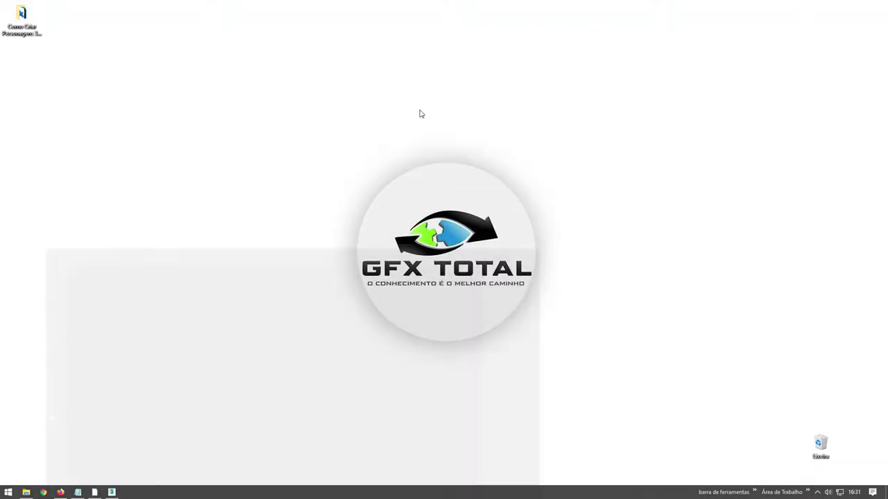
{"action": "double_click", "coordinate": [28, 27]}
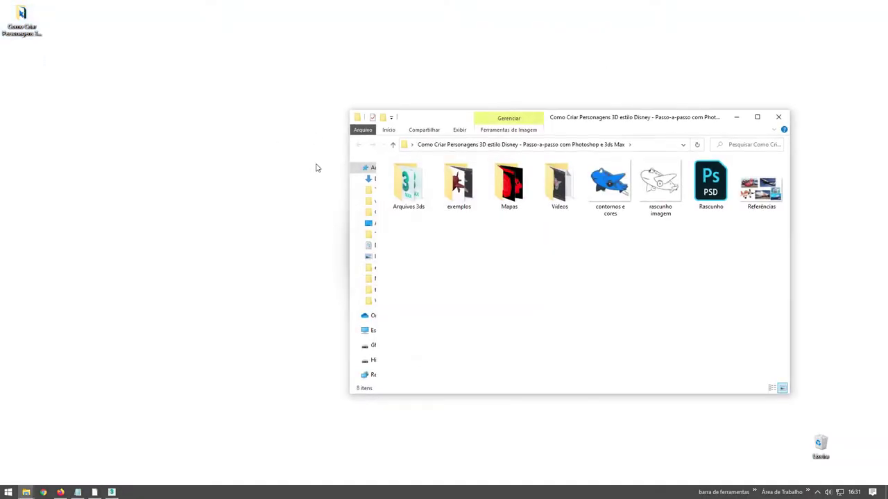
{"action": "double_click", "coordinate": [514, 190]}
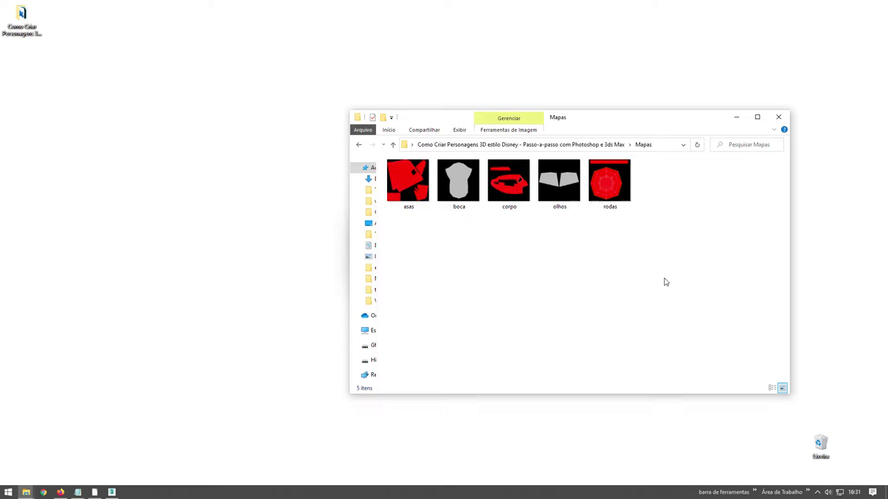
{"action": "mouse_move", "coordinate": [665, 282]}
{"action": "left_mouse_down"}
{"action": "mouse_move", "coordinate": [389, 184]}
{"action": "mouse_move", "coordinate": [98, 477]}
{"action": "mouse_move", "coordinate": [285, 264]}
{"action": "left_mouse_up"}
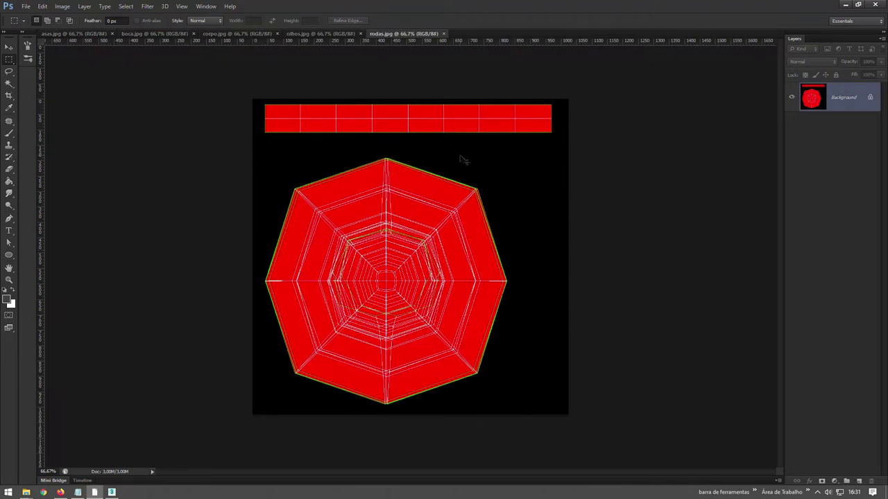
Save the rodas and olhos maps as Photoshop (*.PSD) files.
{"action": "key", "text": "ctrl+shift+s"}
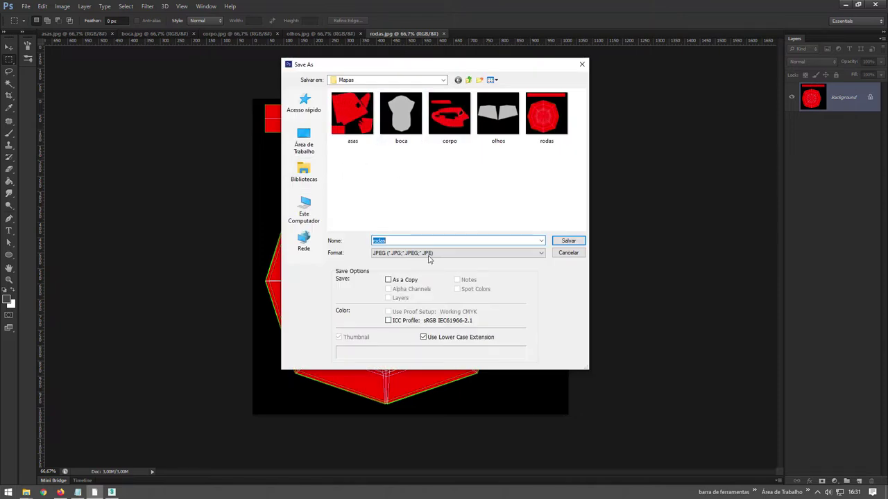
{"action": "left_click", "coordinate": [416, 253]}
{"action": "left_click", "coordinate": [410, 261]}
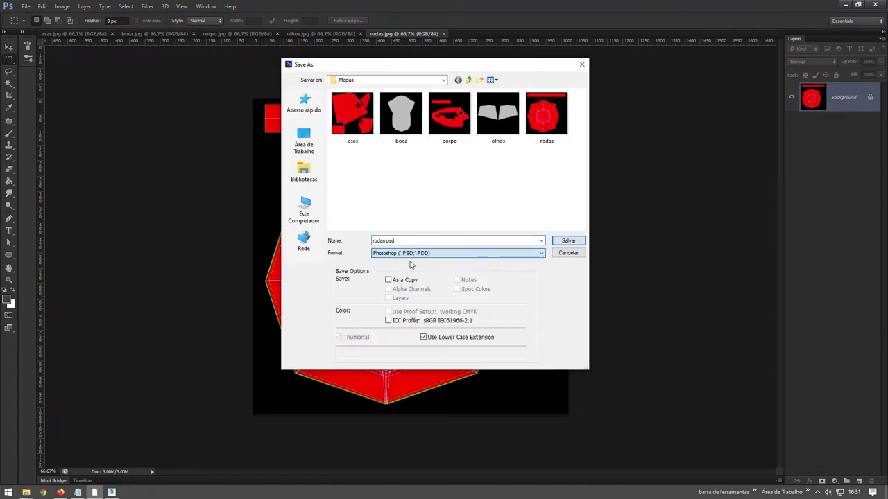
{"action": "left_click", "coordinate": [568, 240]}
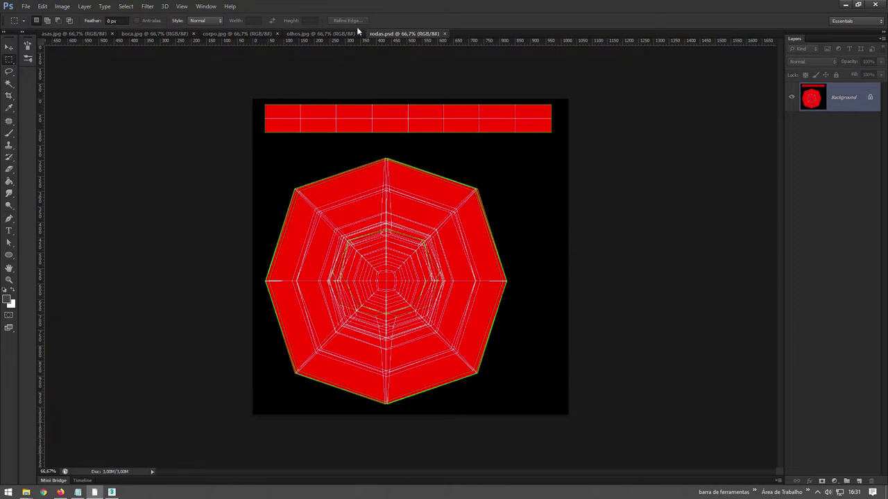
{"action": "left_click", "coordinate": [329, 34]}
{"action": "key", "text": "ctrl+shift+s"}
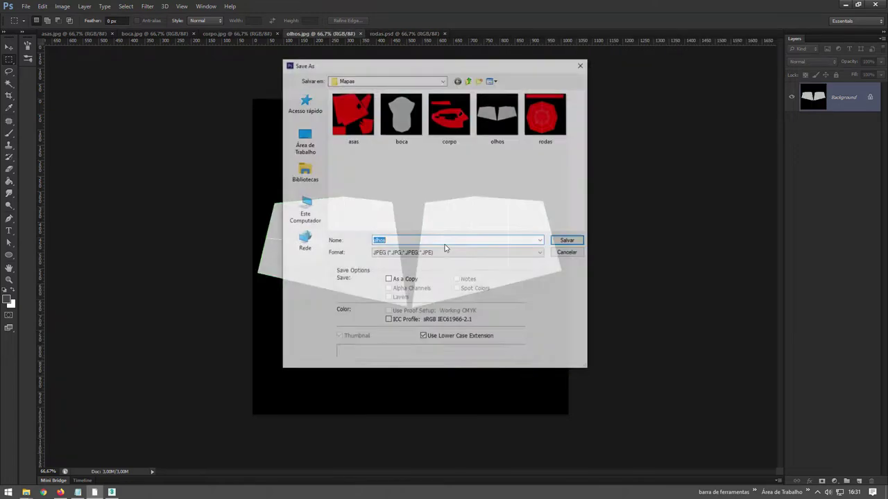
{"action": "left_click", "coordinate": [422, 253]}
{"action": "left_click", "coordinate": [506, 261]}
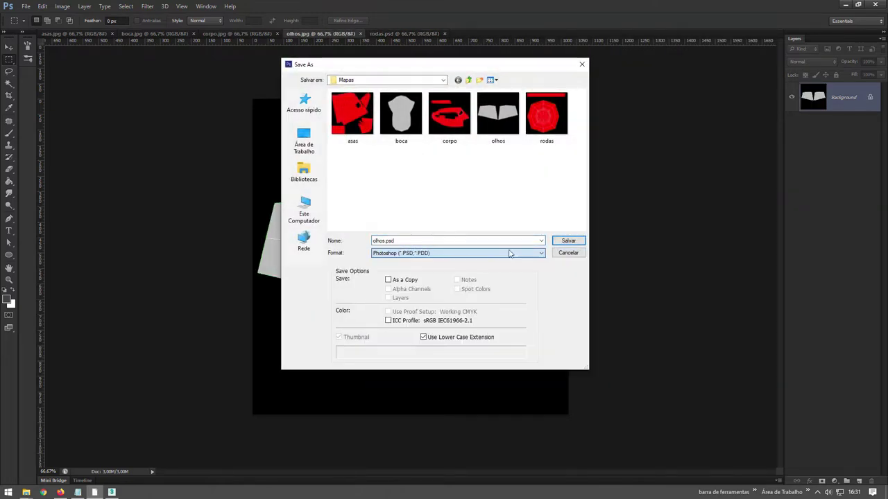
{"action": "left_click", "coordinate": [573, 240]}
Save the corpo and boca maps as Photoshop (*.PSD) files.
{"action": "left_click", "coordinate": [254, 34]}
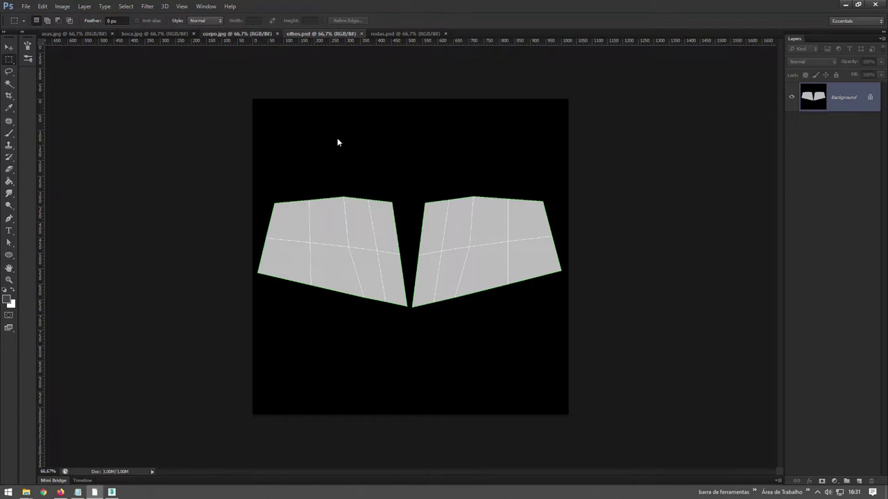
{"action": "key", "text": "ctrl+shift+s"}
{"action": "left_click", "coordinate": [463, 253]}
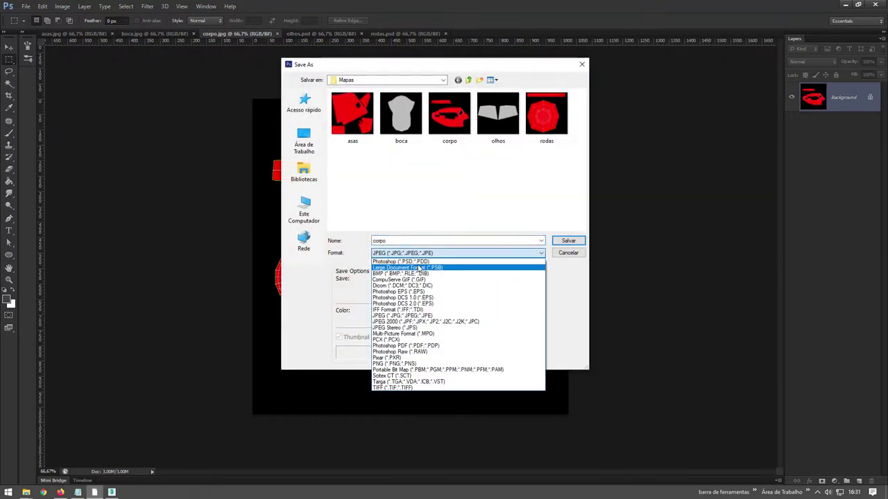
{"action": "left_click", "coordinate": [421, 264]}
{"action": "left_click", "coordinate": [569, 240]}
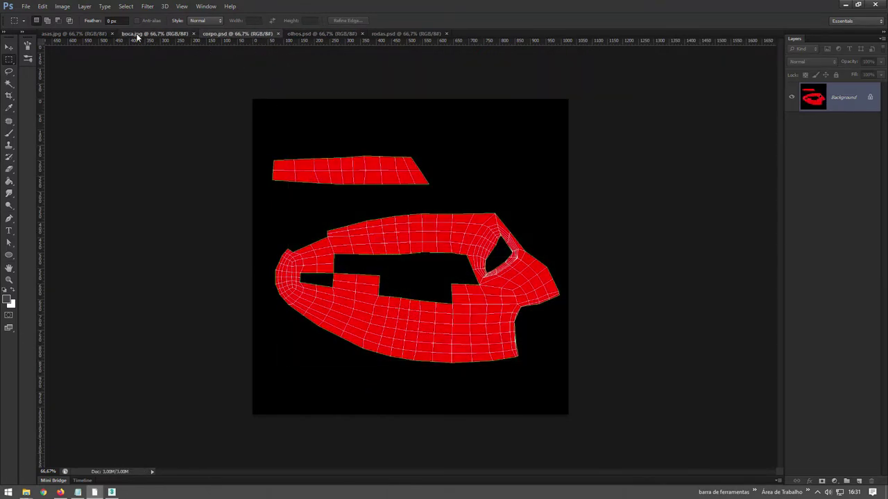
{"action": "left_click", "coordinate": [140, 33]}
{"action": "key", "text": "ctrl+shift+s"}
{"action": "left_click", "coordinate": [461, 252]}
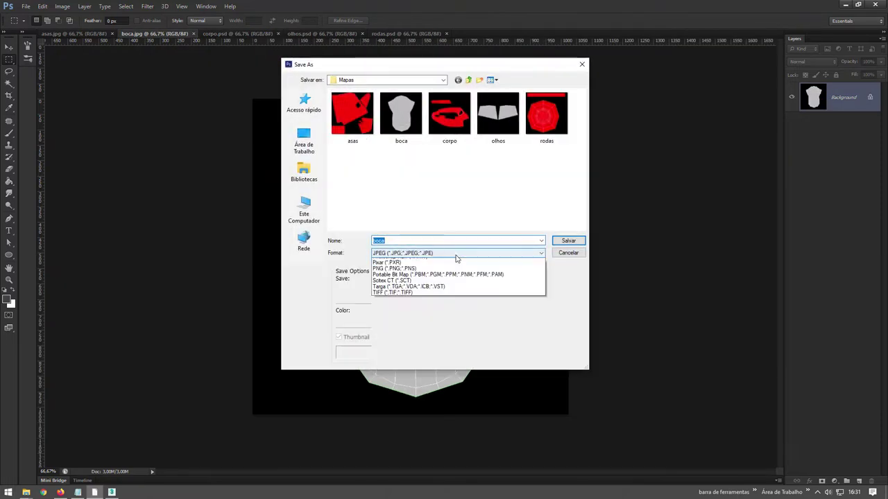
{"action": "left_click", "coordinate": [420, 264]}
{"action": "left_click", "coordinate": [562, 242]}
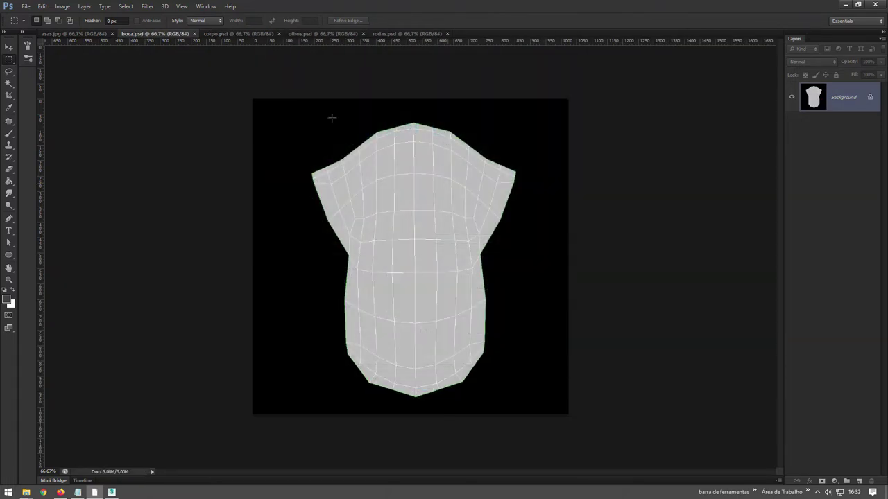
Save the asas map as a PSD file and return to 3ds Max.
{"action": "left_click", "coordinate": [73, 33]}
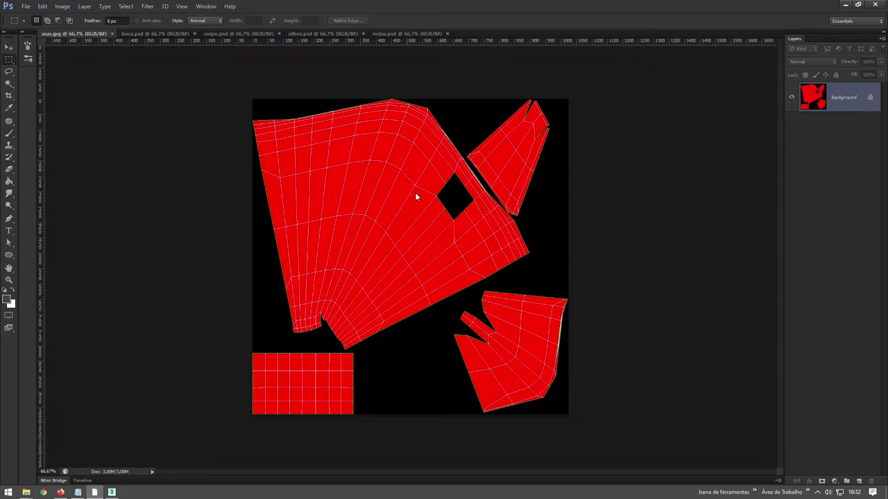
{"action": "key", "text": "ctrl+shift+s"}
{"action": "key", "text": "Return"}
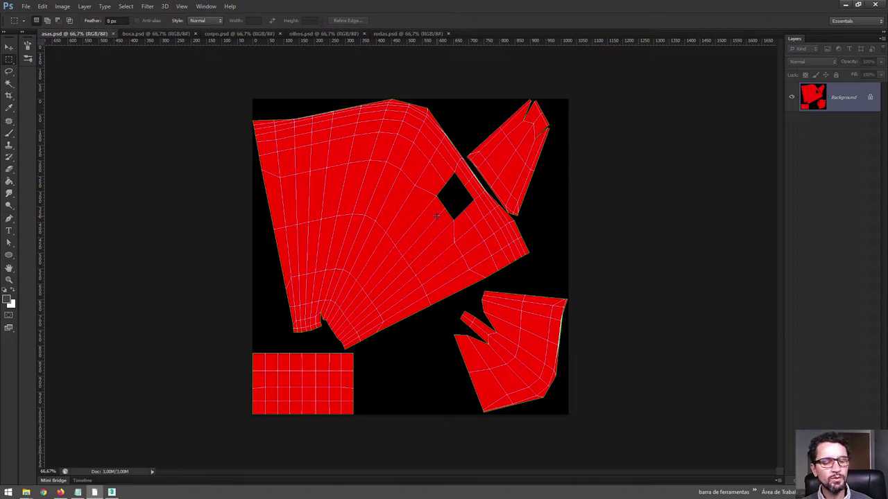
{"action": "key", "text": "ctrl+shift+s"}
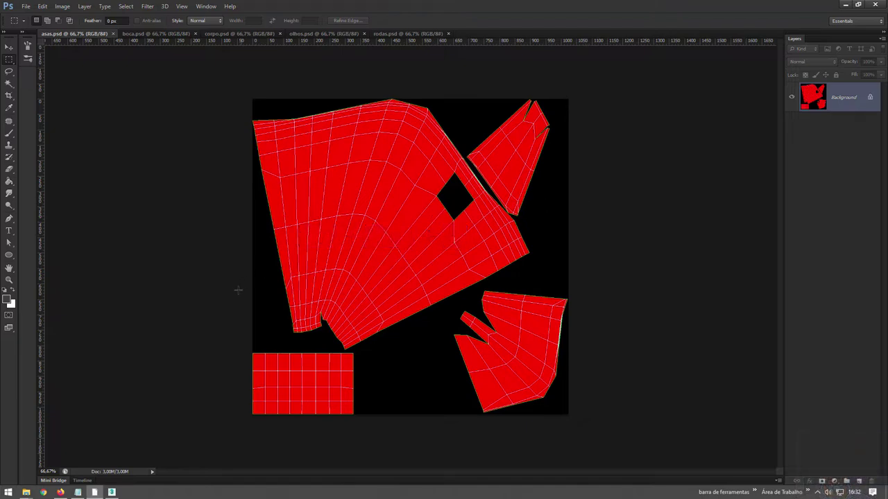
{"action": "left_click", "coordinate": [111, 492]}
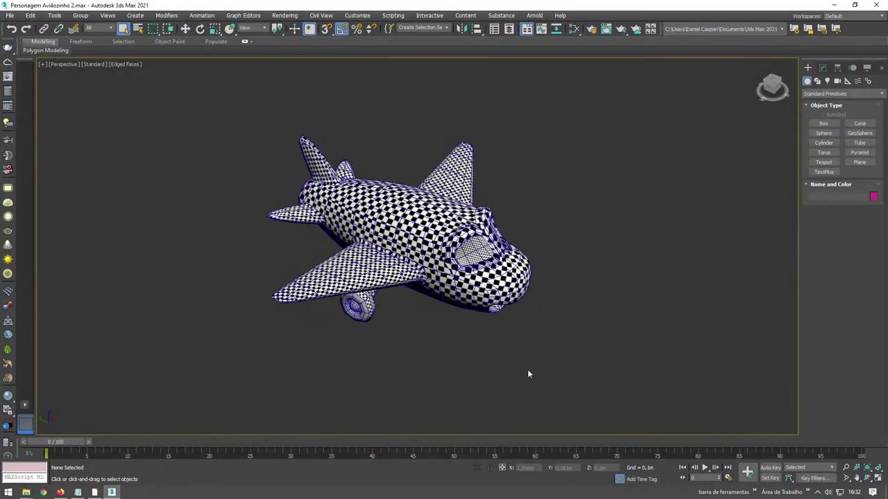
Delete the old Checker map and Standard material nodes in the Slate Material Editor.
{"action": "middle_click_drag", "start_coordinate": [400, 149], "coordinate": [425, 154]}
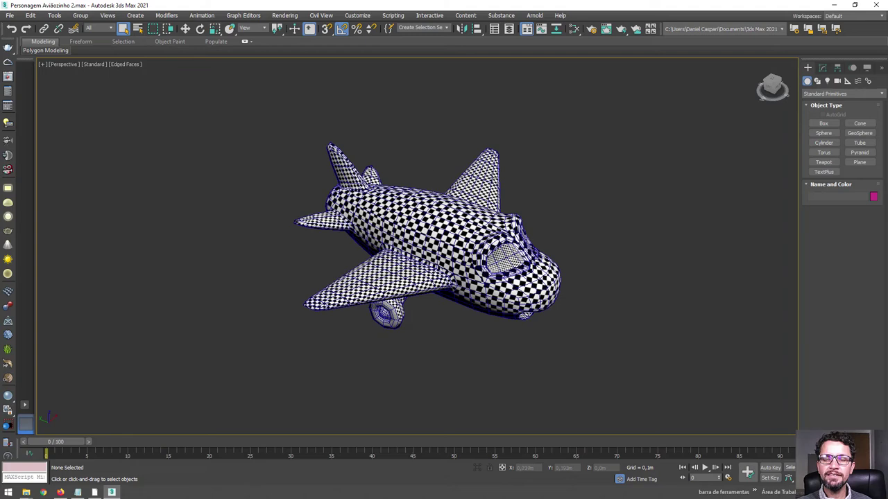
{"action": "left_click", "coordinate": [573, 29]}
{"action": "left_click_drag", "start_coordinate": [479, 97], "coordinate": [395, 83]}
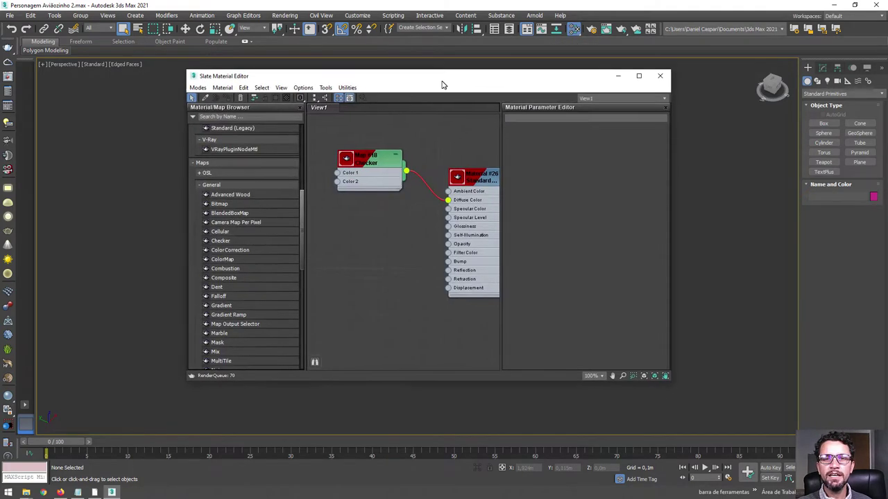
{"action": "mouse_move", "coordinate": [347, 163]}
{"action": "left_mouse_down"}
{"action": "mouse_move", "coordinate": [355, 182]}
{"action": "mouse_move", "coordinate": [475, 254]}
{"action": "left_mouse_up"}
{"action": "key", "text": "Delete"}
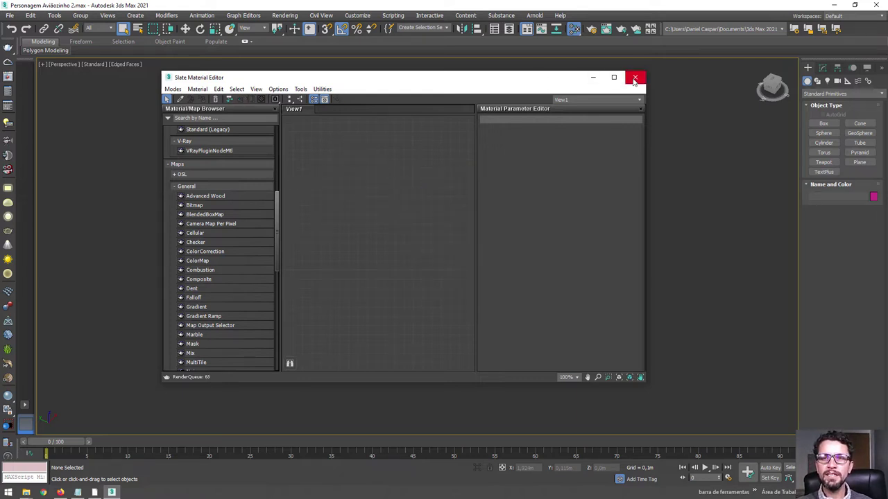
{"action": "left_click", "coordinate": [634, 77]}
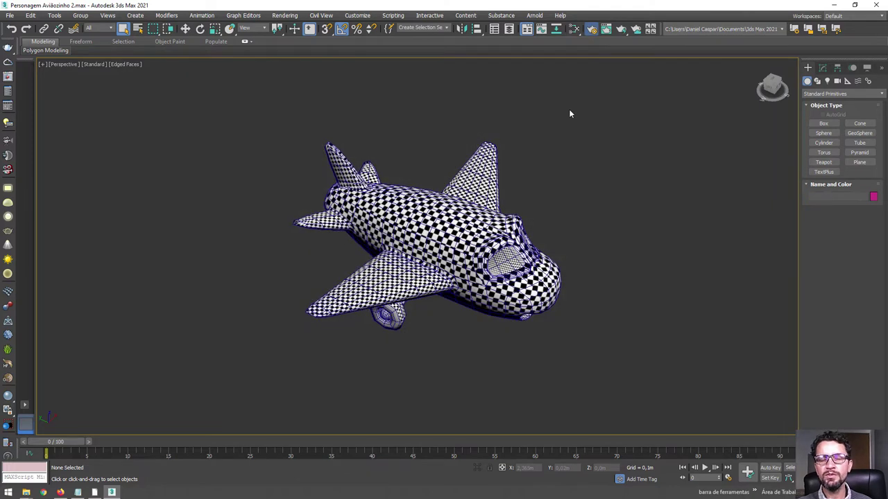
Set the production renderer to V-Ray Next and reopen the Slate Material Editor.
{"action": "key", "text": "F10"}
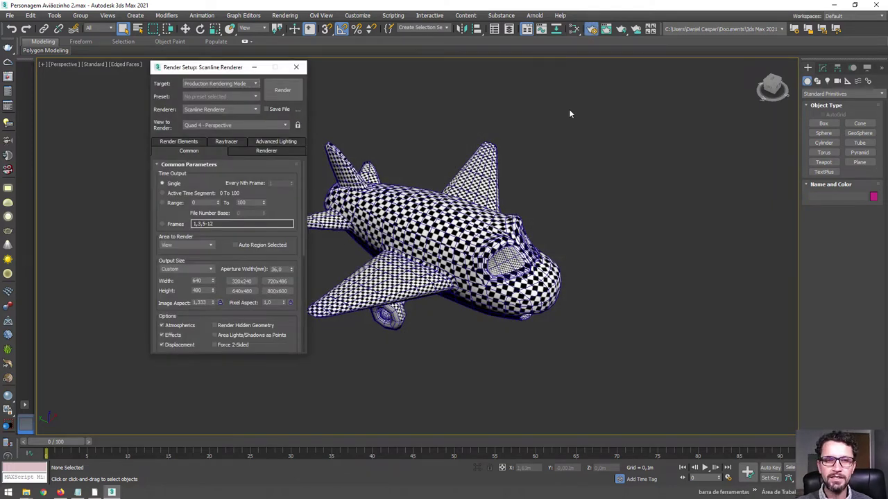
{"action": "left_click", "coordinate": [256, 110]}
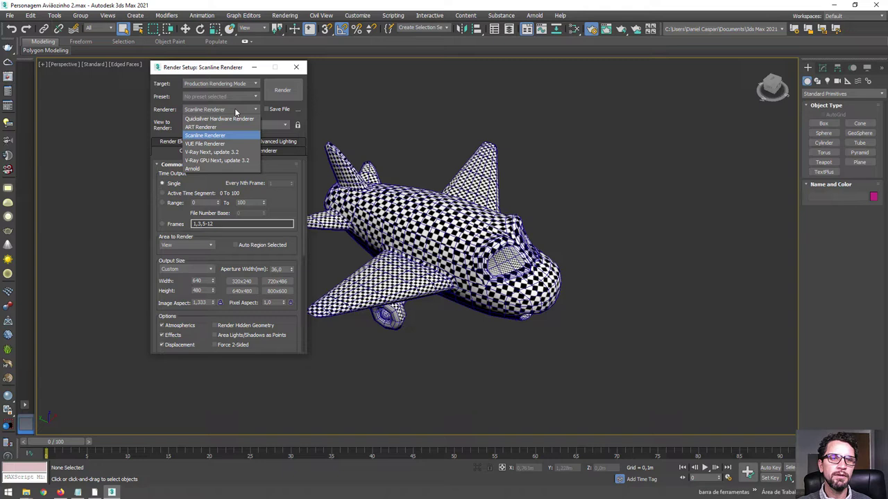
{"action": "left_click", "coordinate": [224, 152]}
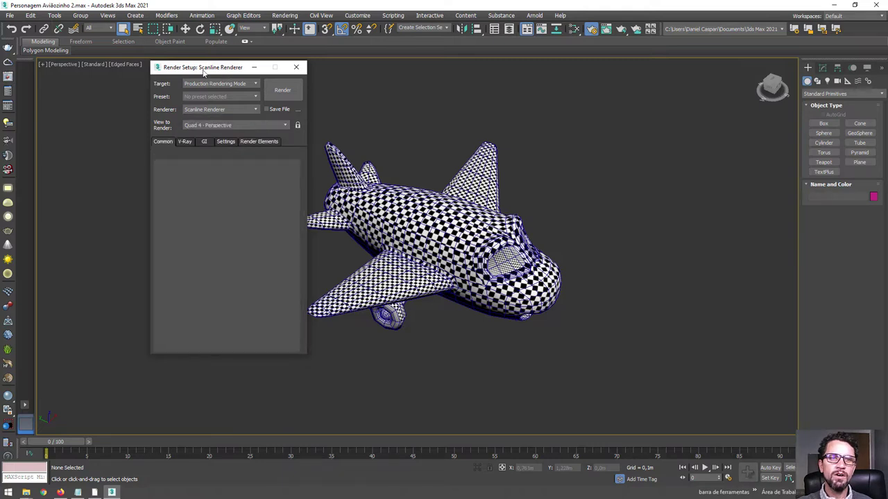
{"action": "left_click", "coordinate": [297, 68]}
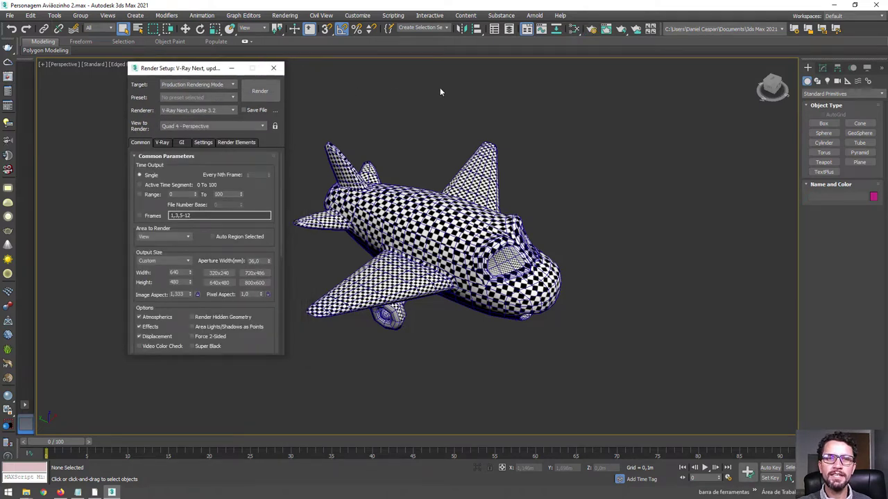
{"action": "left_click", "coordinate": [573, 29]}
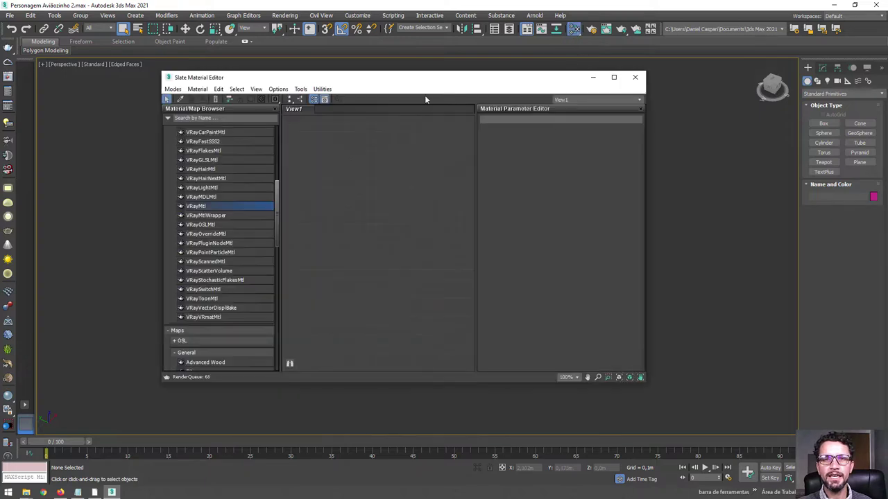
Add a VRayMtl node and clone it into Materials #27 through #31.
{"action": "left_click_drag", "start_coordinate": [426, 99], "coordinate": [289, 94]}
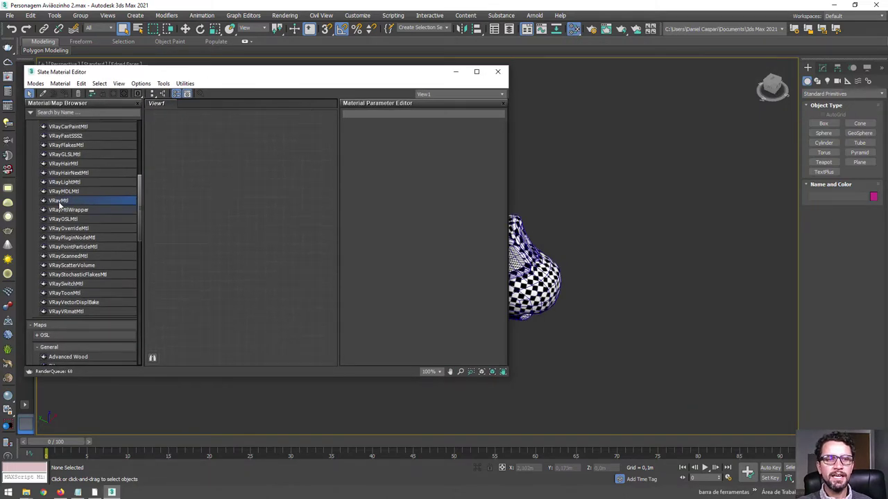
{"action": "left_click_drag", "start_coordinate": [149, 165], "coordinate": [151, 167]}
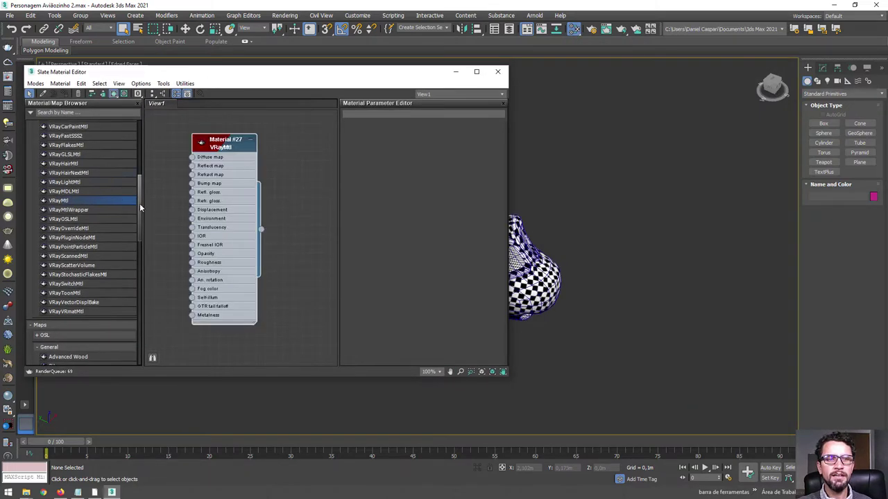
{"action": "left_click_drag", "start_coordinate": [139, 205], "coordinate": [139, 180]}
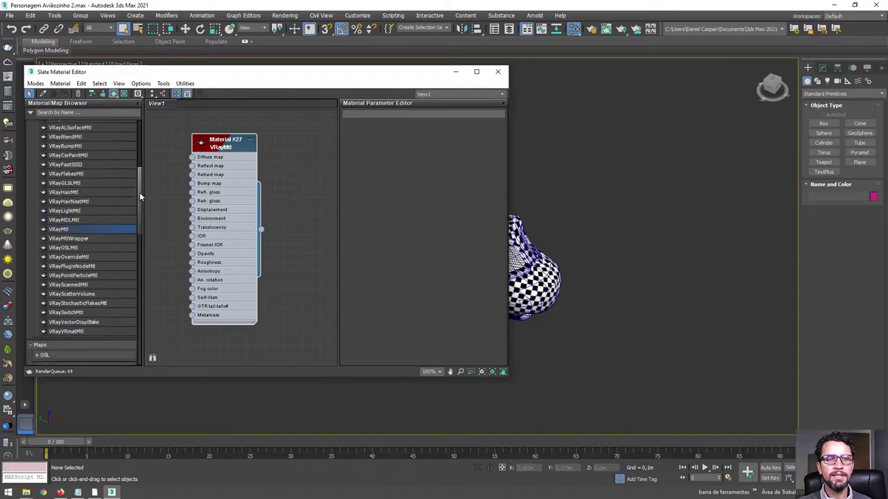
{"action": "left_click", "coordinate": [250, 141]}
{"action": "mouse_move", "coordinate": [240, 144]}
{"action": "left_mouse_down"}
{"action": "mouse_move", "coordinate": [277, 125]}
{"action": "mouse_move", "coordinate": [283, 271]}
{"action": "left_mouse_up"}
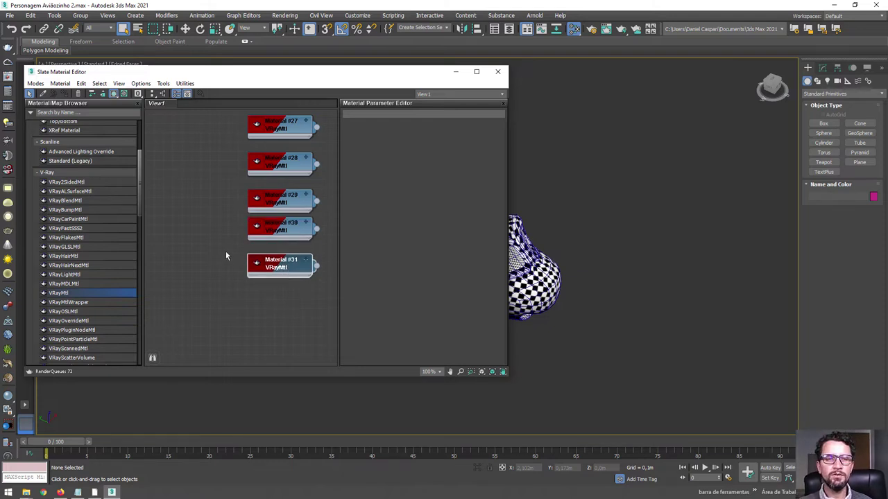
{"action": "scroll", "coordinate": [202, 241], "scroll_direction": "down", "scroll_amount": 2}
{"action": "middle_click_drag", "start_coordinate": [201, 179], "coordinate": [237, 143]}
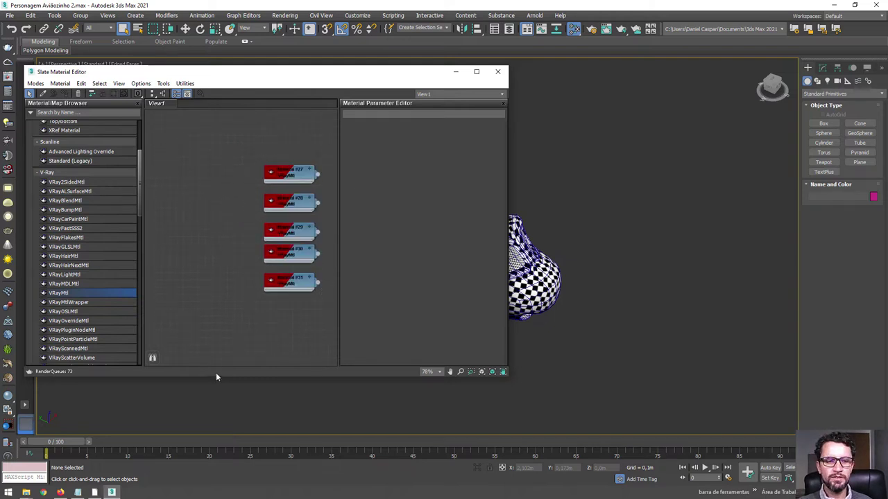
{"action": "mouse_move", "coordinate": [26, 492]}
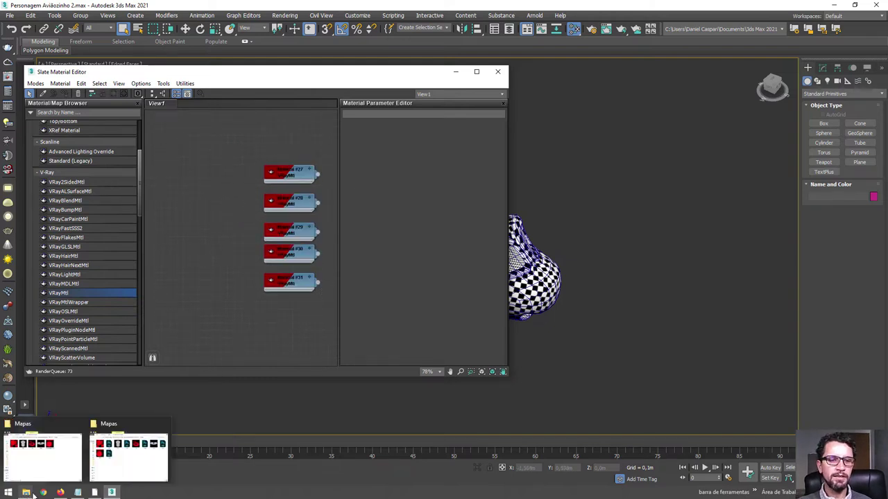
Delete the asas, rodas and boca flat image copies from the Mapas folder.
{"action": "left_click", "coordinate": [127, 465]}
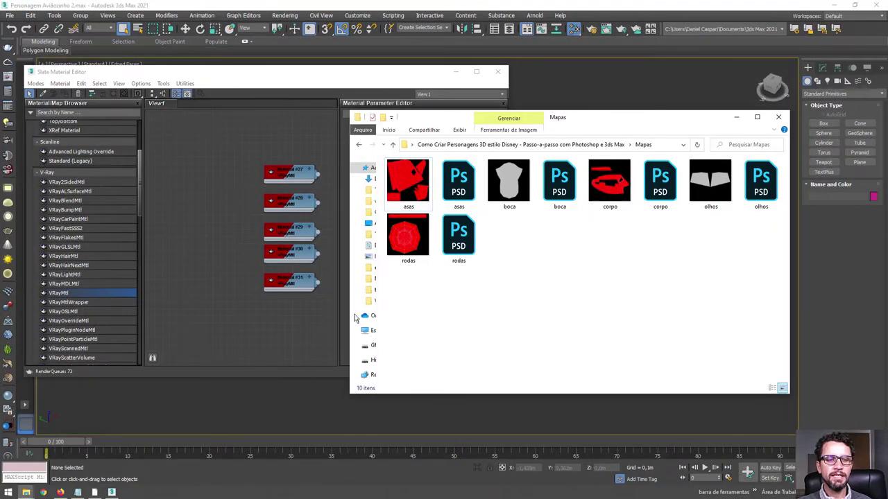
{"action": "left_click", "coordinate": [421, 182]}
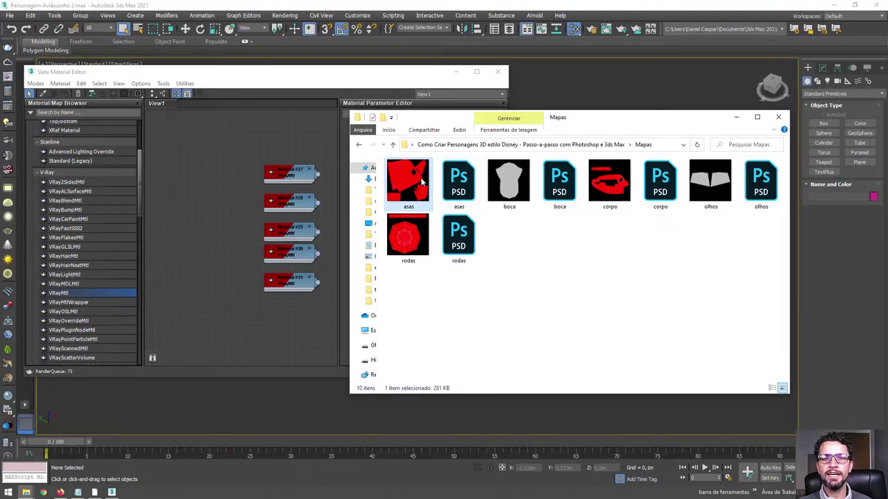
{"action": "left_click", "coordinate": [412, 238], "text": "ctrl"}
{"action": "key", "text": "Delete"}
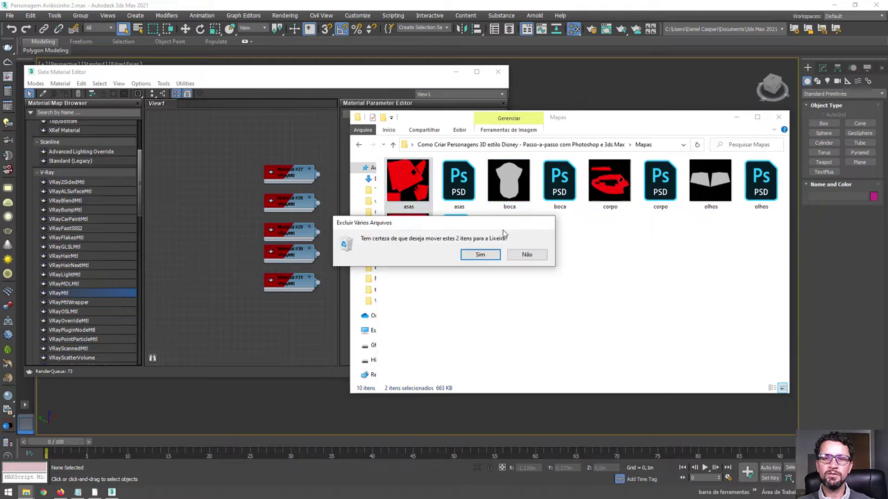
{"action": "key", "text": "Return"}
{"action": "left_click", "coordinate": [458, 182]}
{"action": "key", "text": "Delete"}
{"action": "key", "text": "Return"}
Delete the corpo and olhos image copies, then drag asas.psd into the node view as Map #19.
{"action": "left_click", "coordinate": [495, 194]}
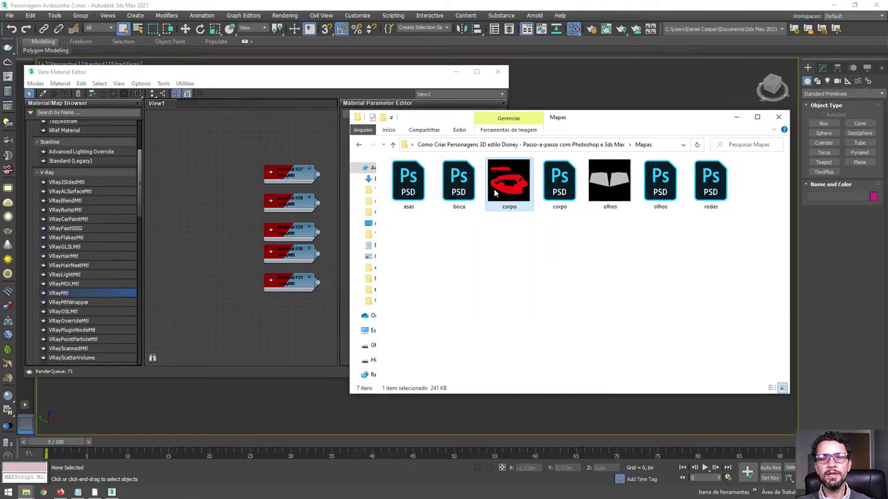
{"action": "key", "text": "Delete"}
{"action": "key", "text": "Return"}
{"action": "left_click", "coordinate": [559, 182]}
{"action": "key", "text": "Delete"}
{"action": "key", "text": "Return"}
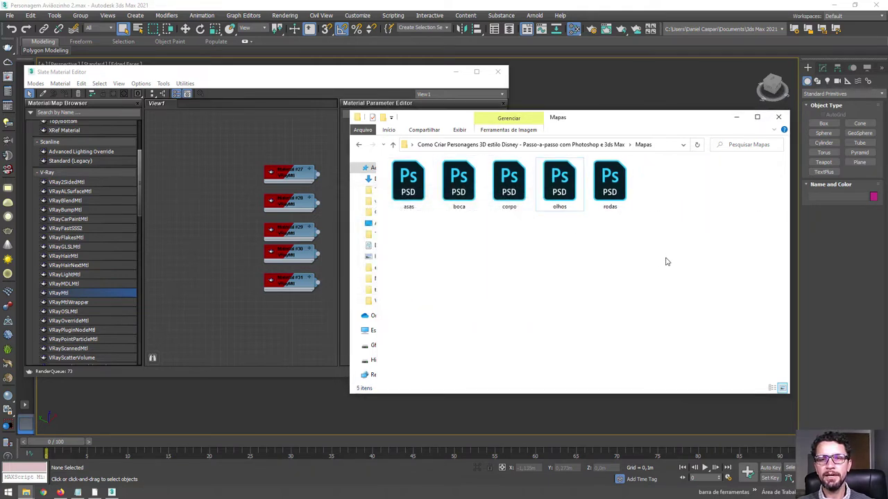
{"action": "mouse_move", "coordinate": [666, 261]}
{"action": "left_mouse_down"}
{"action": "mouse_move", "coordinate": [403, 183]}
{"action": "mouse_move", "coordinate": [224, 184]}
{"action": "left_mouse_up"}
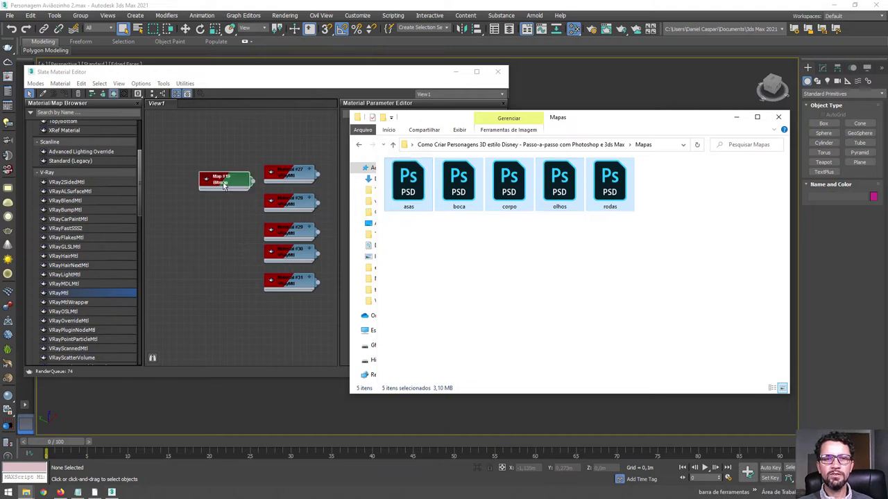
Check the asas bitmap's settings and texture preview, then reposition its node.
{"action": "left_click", "coordinate": [231, 178]}
{"action": "double_click", "coordinate": [232, 179]}
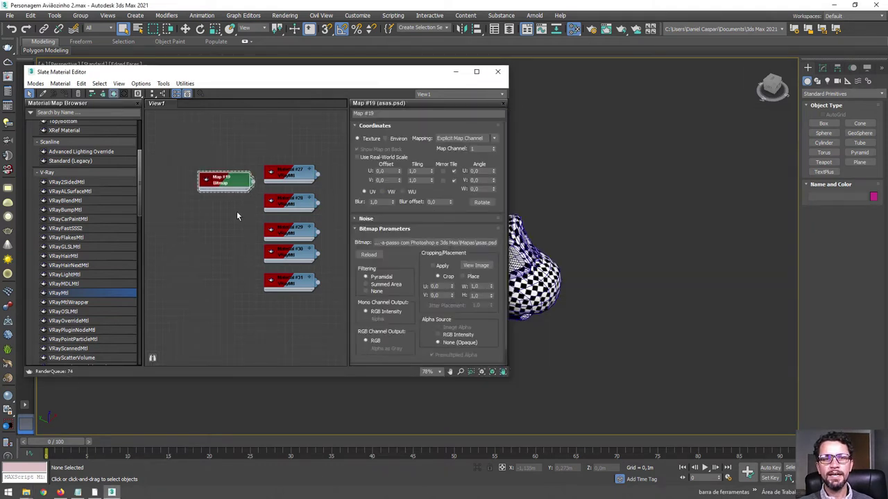
{"action": "left_click", "coordinate": [478, 267]}
{"action": "left_click", "coordinate": [493, 57]}
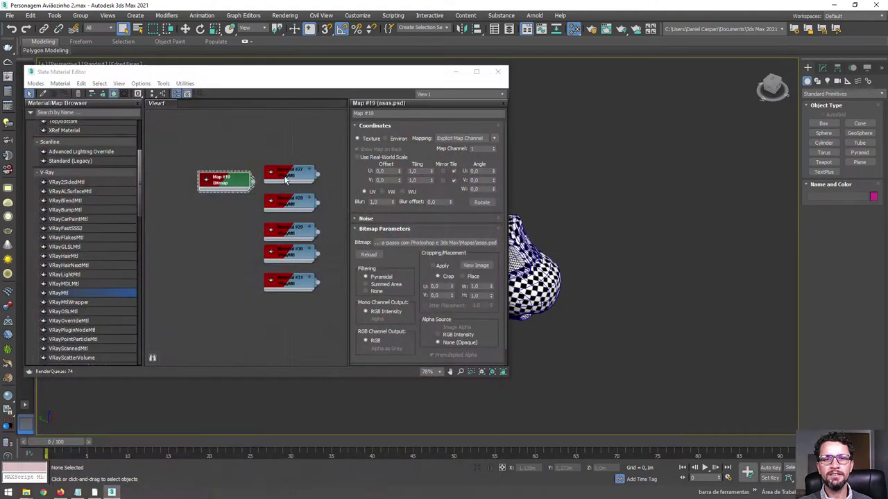
{"action": "left_click_drag", "start_coordinate": [227, 171], "coordinate": [212, 152]}
Add the boca, corpo, olhos and rodas PSD files as bitmap nodes.
{"action": "key", "text": "alt+Tab"}
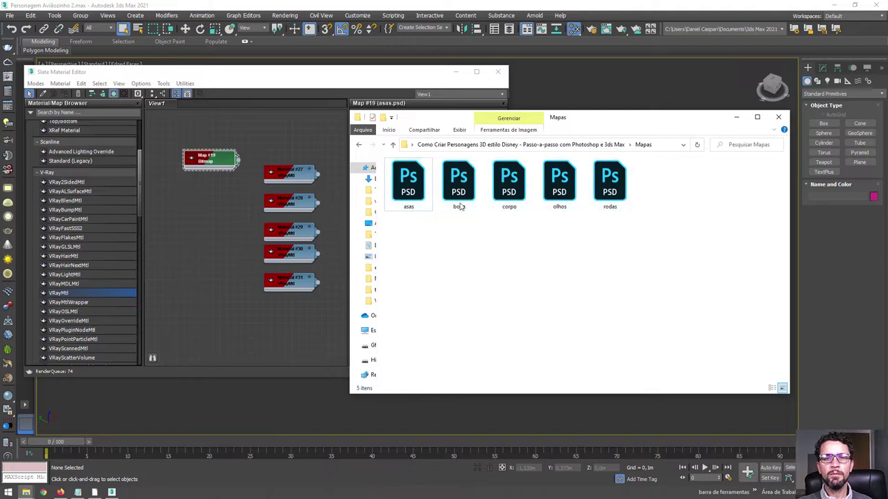
{"action": "left_click_drag", "start_coordinate": [212, 206], "coordinate": [211, 204]}
{"action": "left_click_drag", "start_coordinate": [509, 182], "coordinate": [208, 247]}
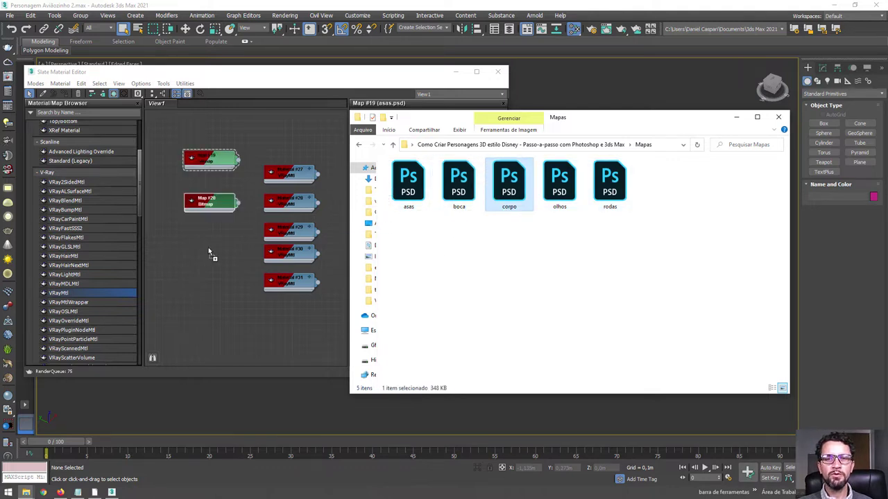
{"action": "mouse_move", "coordinate": [559, 182]}
{"action": "left_mouse_down"}
{"action": "mouse_move", "coordinate": [444, 268]}
{"action": "mouse_move", "coordinate": [225, 280]}
{"action": "left_mouse_up"}
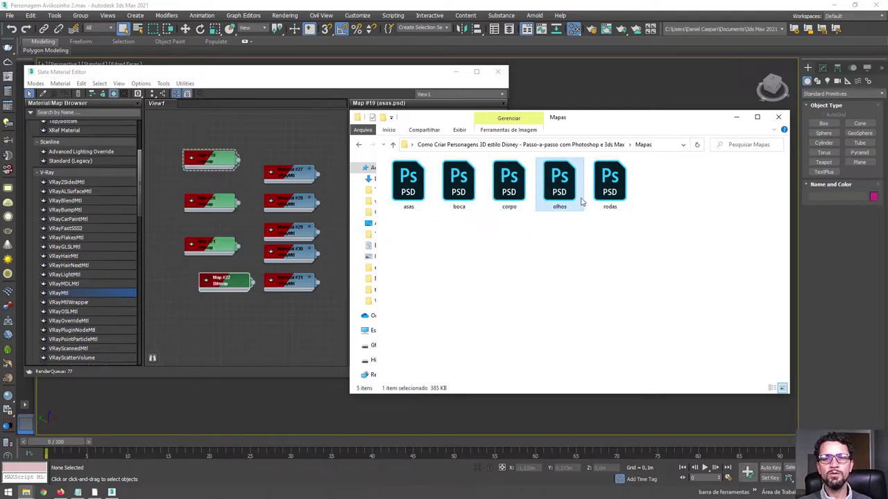
{"action": "left_click_drag", "start_coordinate": [583, 201], "coordinate": [226, 314]}
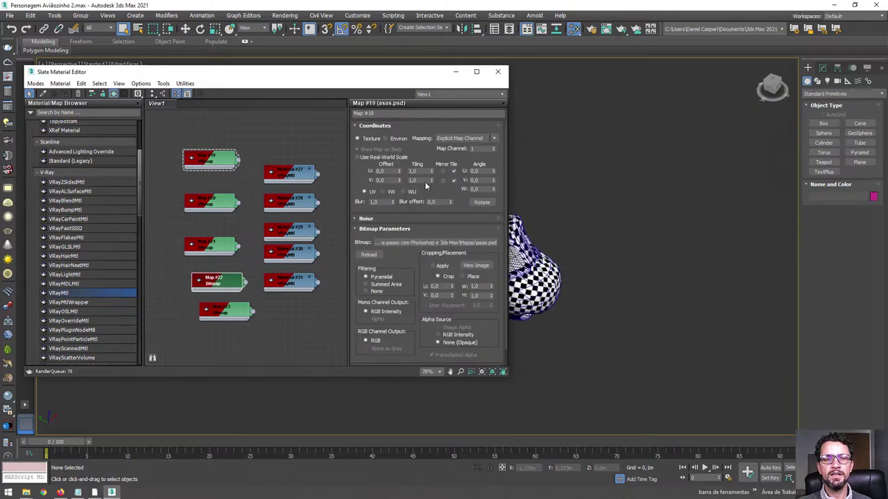
Wire the asas, boca, corpo, olhos and rodas maps into the Diffuse of Materials #27–#31.
{"action": "left_click_drag", "start_coordinate": [238, 161], "coordinate": [273, 175]}
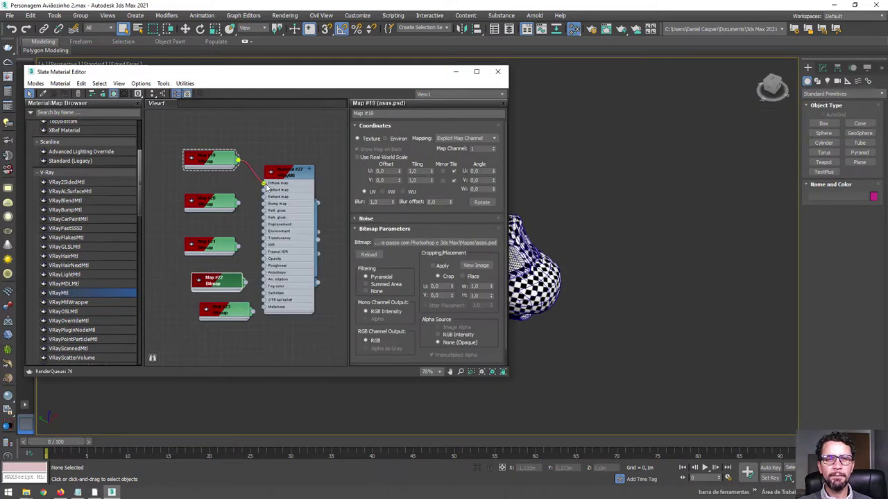
{"action": "mouse_move", "coordinate": [272, 175]}
{"action": "left_mouse_down"}
{"action": "mouse_move", "coordinate": [272, 183]}
{"action": "mouse_move", "coordinate": [290, 158]}
{"action": "left_mouse_up"}
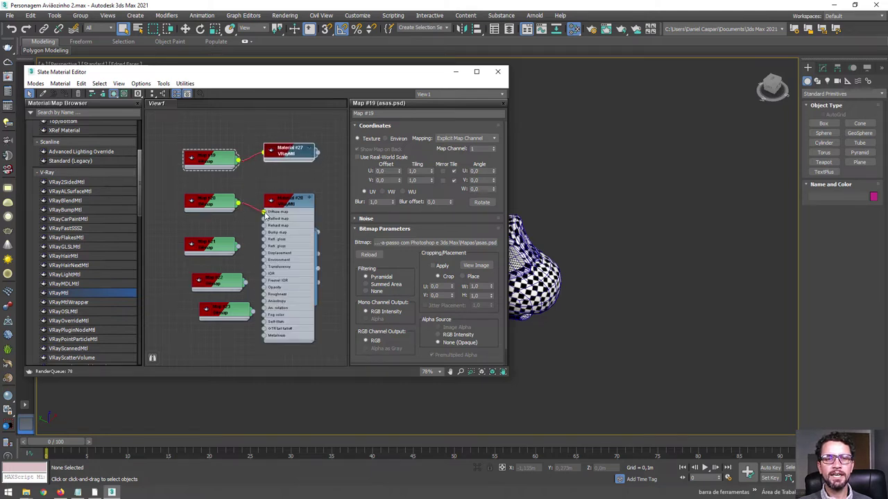
{"action": "left_click_drag", "start_coordinate": [270, 203], "coordinate": [271, 206]}
{"action": "left_click_drag", "start_coordinate": [238, 251], "coordinate": [270, 244]}
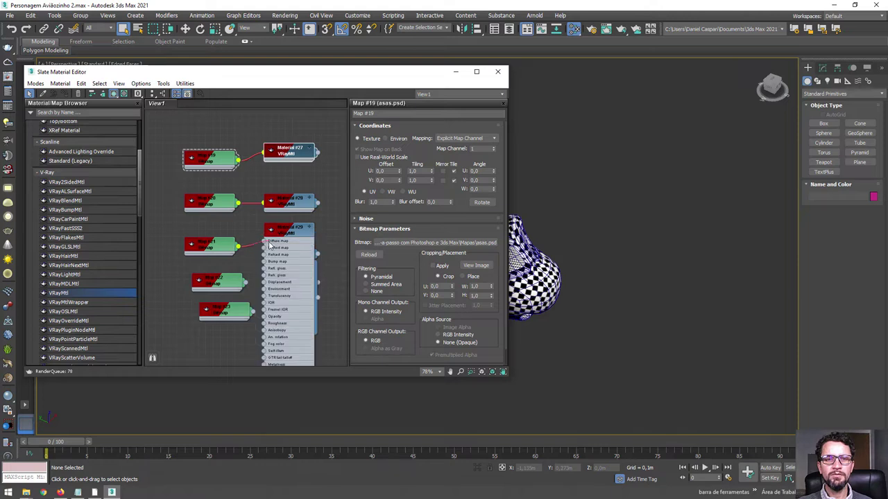
{"action": "left_click_drag", "start_coordinate": [245, 280], "coordinate": [265, 266]}
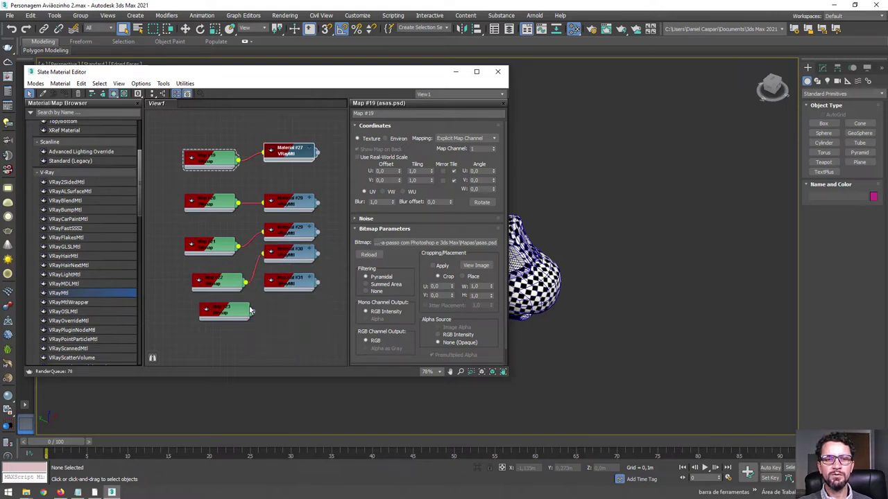
{"action": "mouse_move", "coordinate": [254, 317]}
{"action": "left_mouse_down"}
{"action": "mouse_move", "coordinate": [263, 294]}
{"action": "mouse_move", "coordinate": [295, 310]}
{"action": "mouse_move", "coordinate": [272, 326]}
{"action": "left_mouse_up"}
Preview the asas map node large, reposition it, and collapse it again.
{"action": "scroll", "coordinate": [240, 171], "scroll_direction": "down", "scroll_amount": 2}
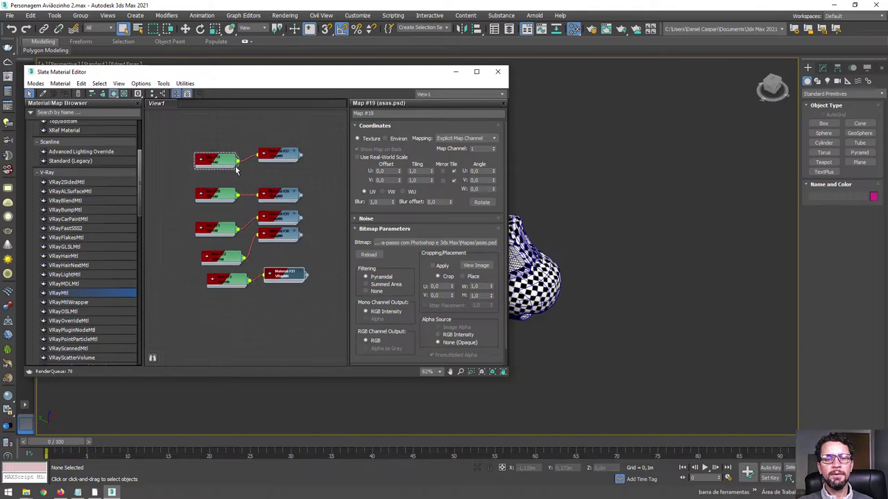
{"action": "double_click", "coordinate": [199, 161]}
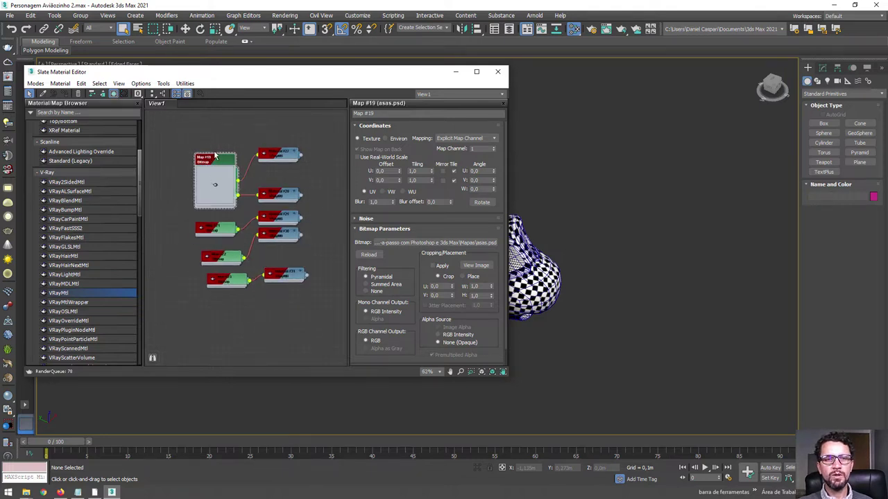
{"action": "mouse_move", "coordinate": [214, 155]}
{"action": "left_mouse_down"}
{"action": "mouse_move", "coordinate": [201, 128]}
{"action": "mouse_move", "coordinate": [214, 118]}
{"action": "left_mouse_up"}
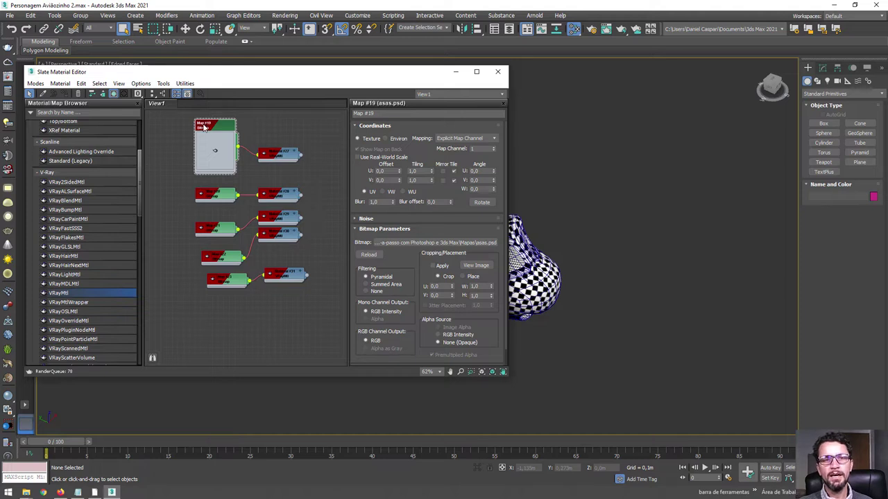
{"action": "left_click_drag", "start_coordinate": [221, 141], "coordinate": [219, 157]}
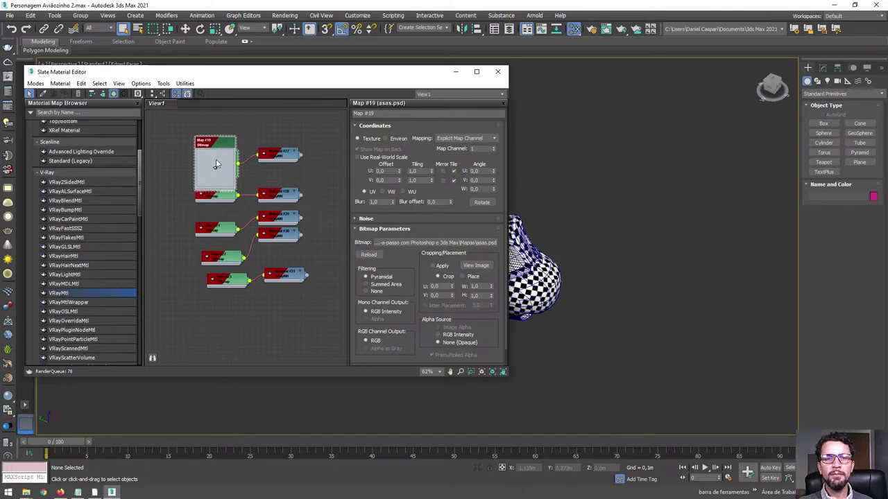
{"action": "double_click", "coordinate": [219, 161]}
Orbit the airplane and add Multi/Sub-Object Material #42 beside the texture nodes.
{"action": "scroll", "coordinate": [234, 167], "scroll_direction": "down", "scroll_amount": 2}
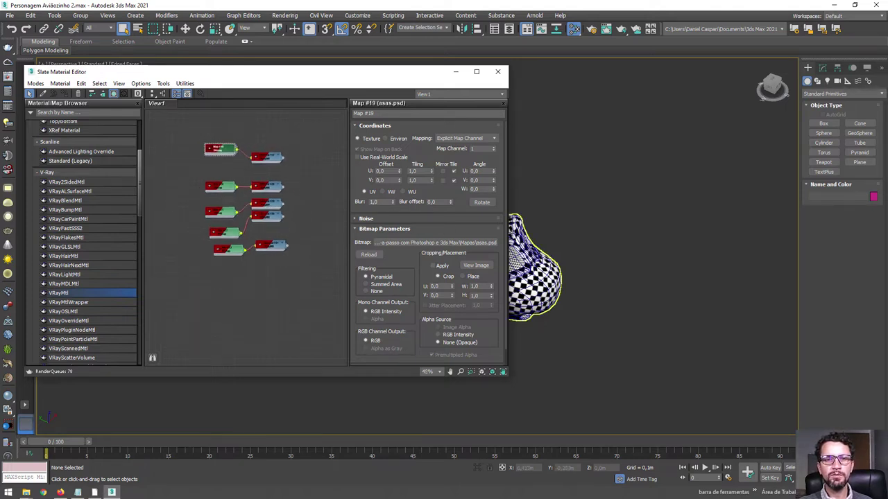
{"action": "left_click", "coordinate": [569, 248]}
{"action": "middle_click_drag", "start_coordinate": [569, 249], "coordinate": [659, 248], "text": "alt"}
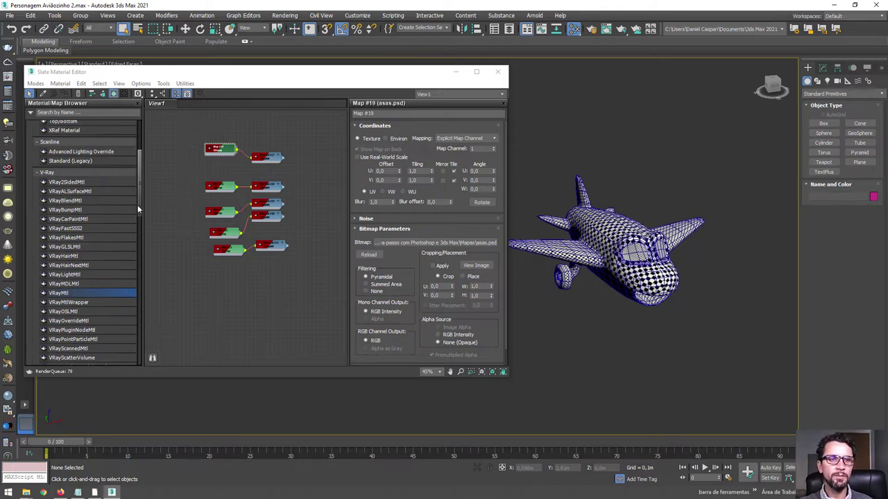
{"action": "left_click_drag", "start_coordinate": [137, 205], "coordinate": [139, 158]}
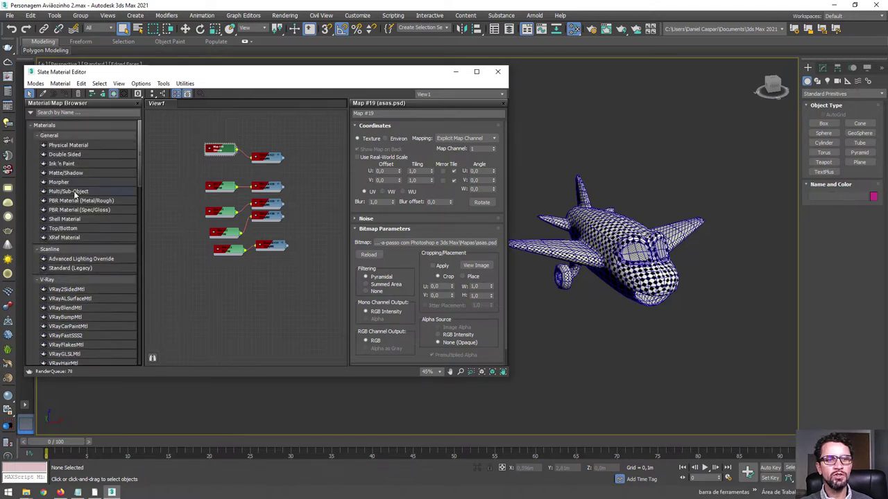
{"action": "left_click_drag", "start_coordinate": [61, 195], "coordinate": [328, 181]}
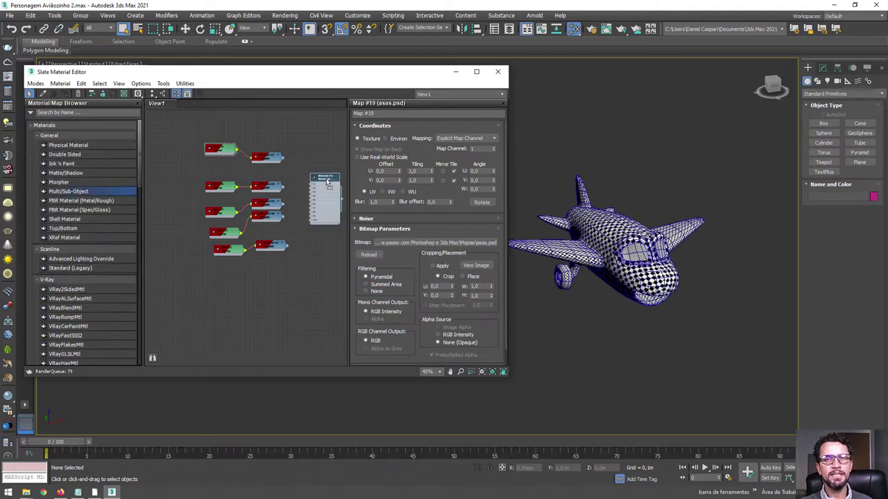
{"action": "scroll", "coordinate": [305, 174], "scroll_direction": "up", "scroll_amount": 3}
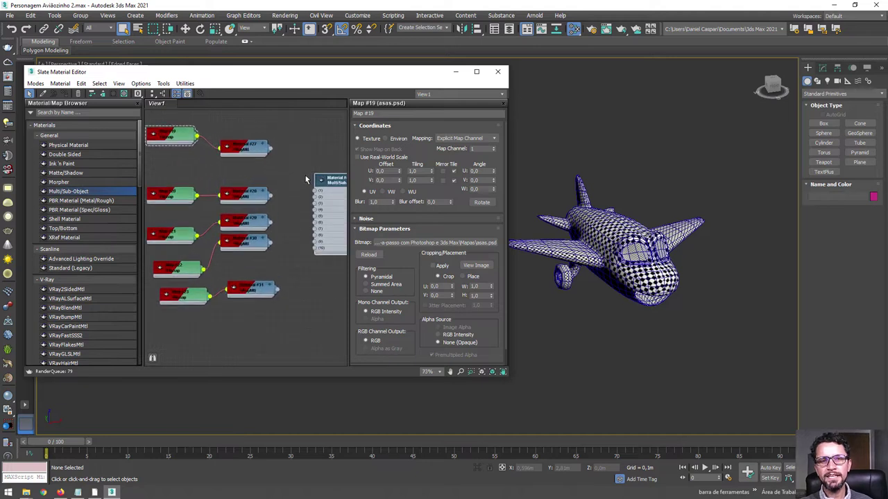
{"action": "mouse_move", "coordinate": [305, 174]}
{"action": "middle_mouse_down"}
{"action": "mouse_move", "coordinate": [213, 151]}
{"action": "mouse_move", "coordinate": [274, 147]}
{"action": "middle_mouse_up"}
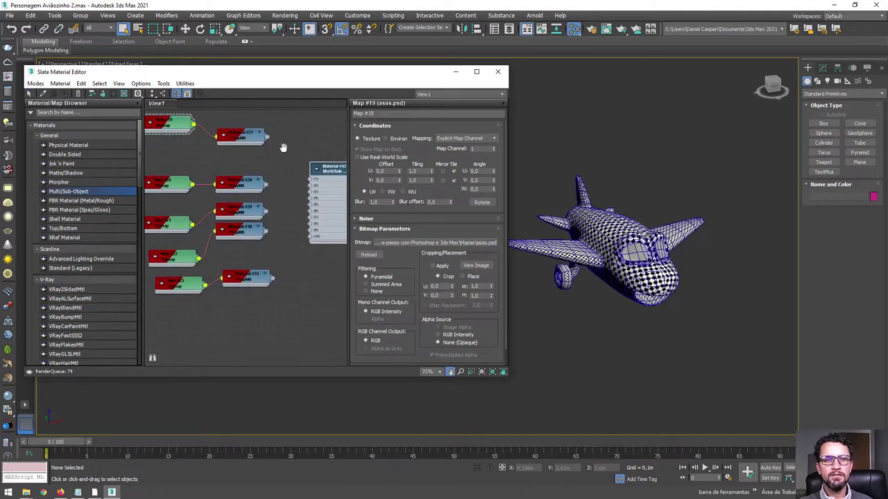
Select the airplane and inspect the boca, corpo and olhos PSD bitmap settings.
{"action": "left_click", "coordinate": [648, 249]}
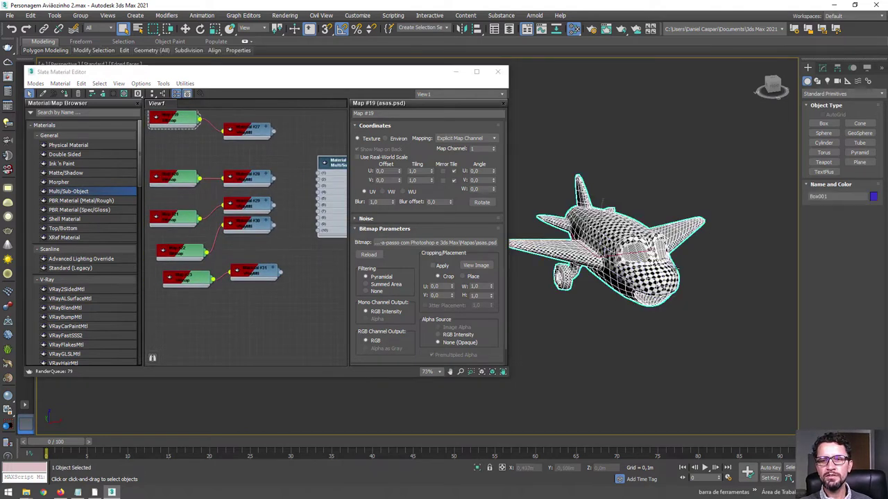
{"action": "middle_click_drag", "start_coordinate": [197, 143], "coordinate": [229, 187]}
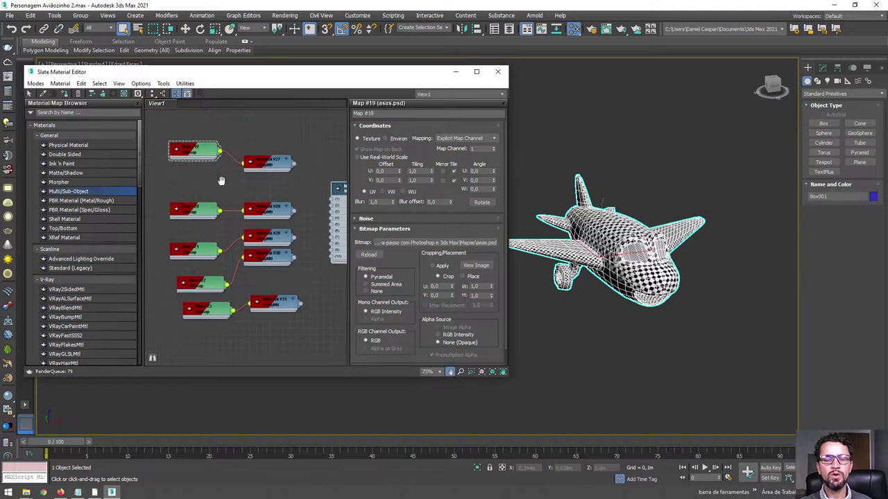
{"action": "double_click", "coordinate": [203, 229]}
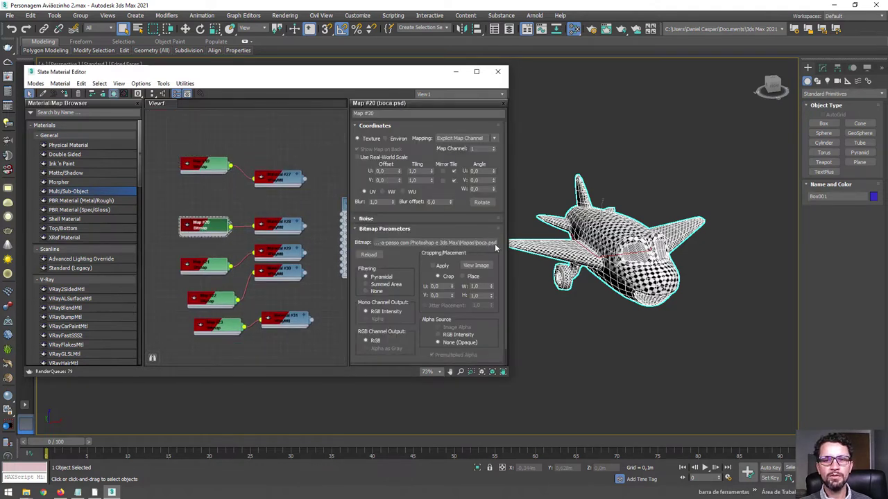
{"action": "double_click", "coordinate": [222, 271]}
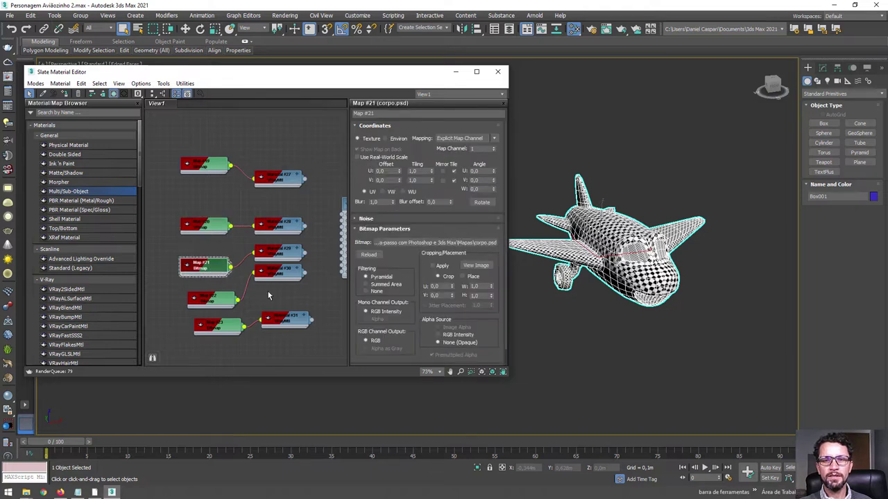
{"action": "double_click", "coordinate": [221, 304]}
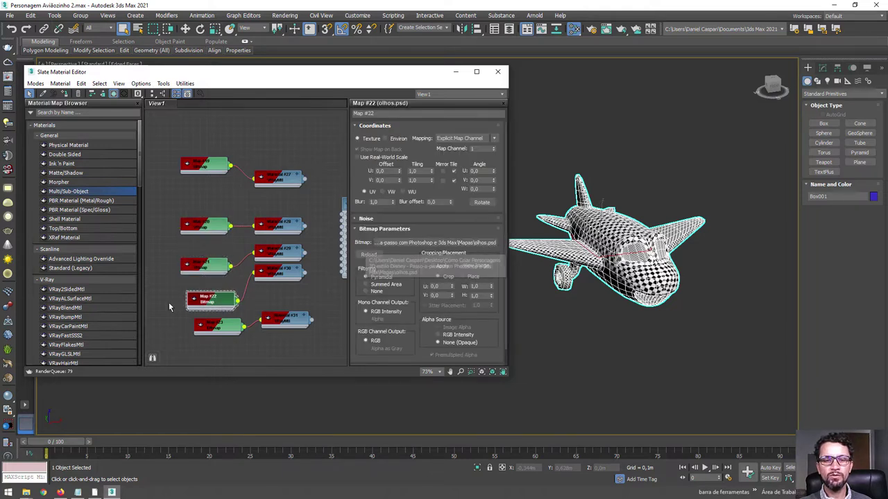
Move the eyes material and olhos map to the top row and auto-arrange all nodes.
{"action": "left_click_drag", "start_coordinate": [267, 275], "coordinate": [281, 125]}
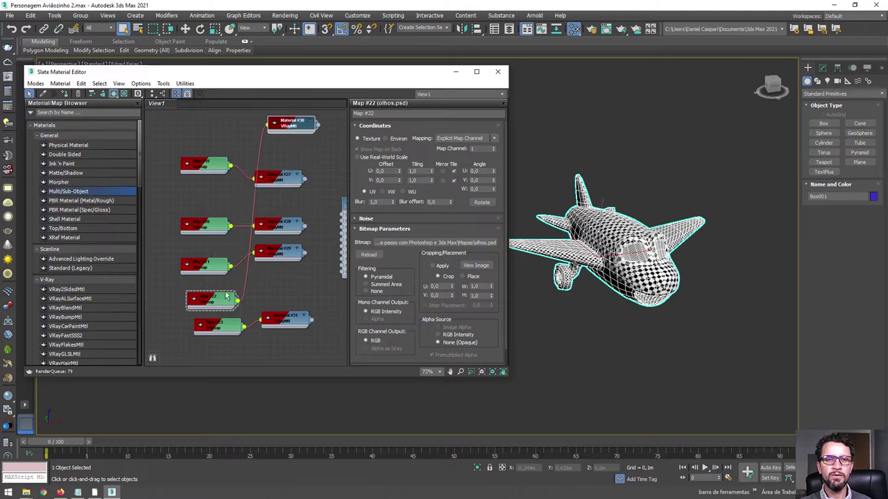
{"action": "left_click_drag", "start_coordinate": [217, 295], "coordinate": [217, 136]}
{"action": "middle_click_drag", "start_coordinate": [333, 137], "coordinate": [243, 168]}
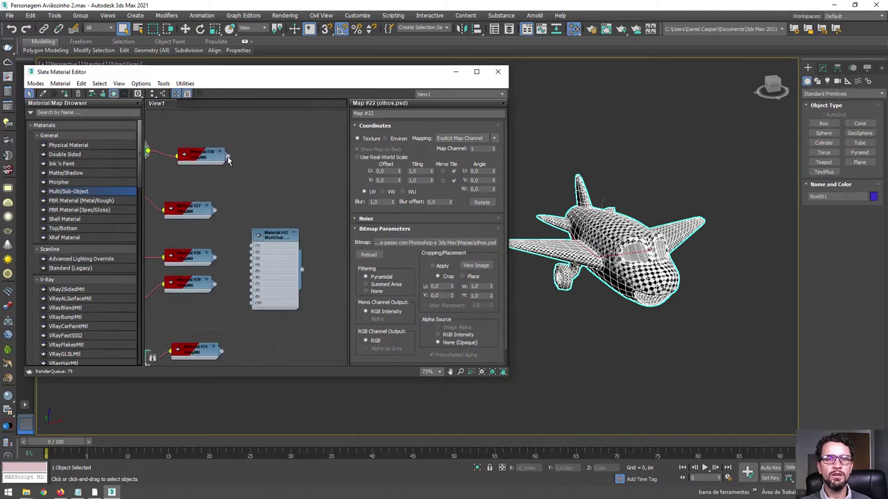
{"action": "left_click_drag", "start_coordinate": [275, 235], "coordinate": [302, 145]}
{"action": "key", "text": "l"}
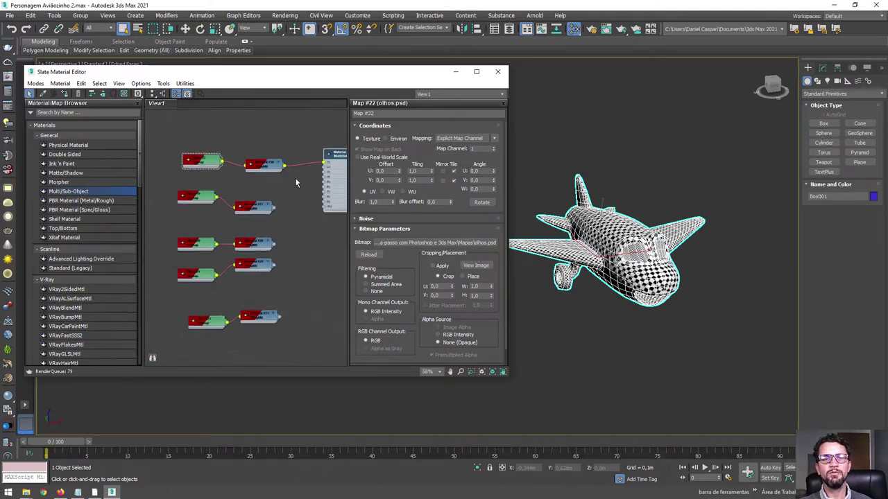
Check the asas and boca maps, move the mouth material and map up, and re-arrange the graph.
{"action": "scroll", "coordinate": [255, 206], "scroll_direction": "up", "scroll_amount": 2}
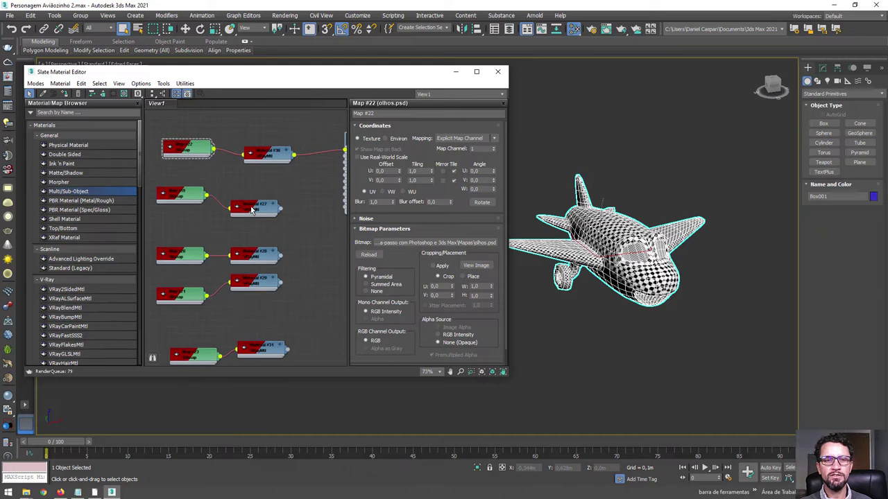
{"action": "double_click", "coordinate": [182, 196]}
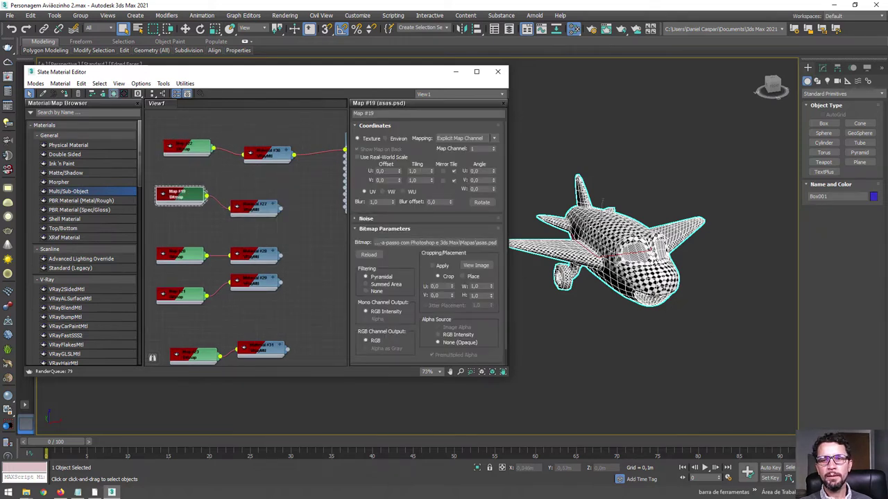
{"action": "double_click", "coordinate": [197, 256]}
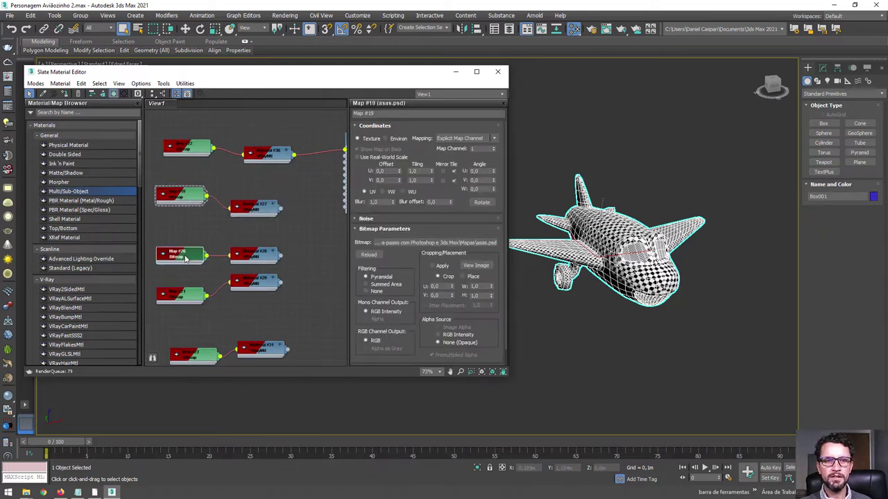
{"action": "left_click_drag", "start_coordinate": [251, 258], "coordinate": [257, 175]}
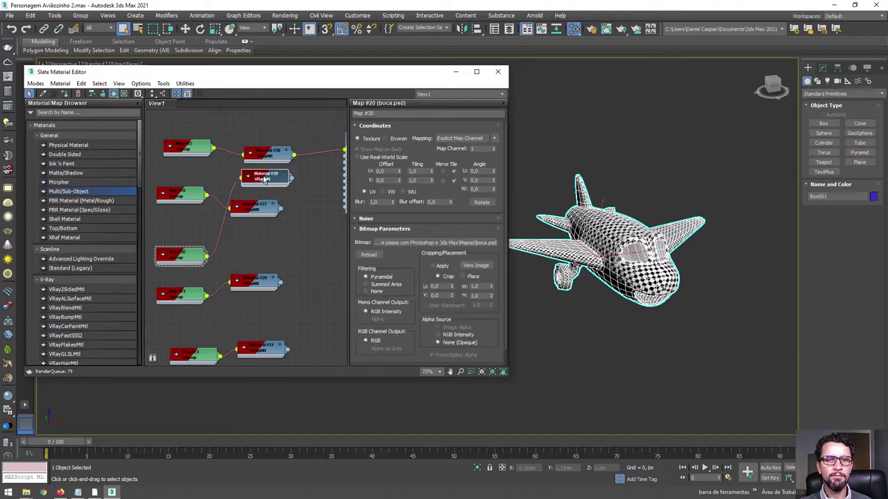
{"action": "left_click_drag", "start_coordinate": [182, 256], "coordinate": [185, 175]}
{"action": "middle_click_drag", "start_coordinate": [287, 189], "coordinate": [227, 210]}
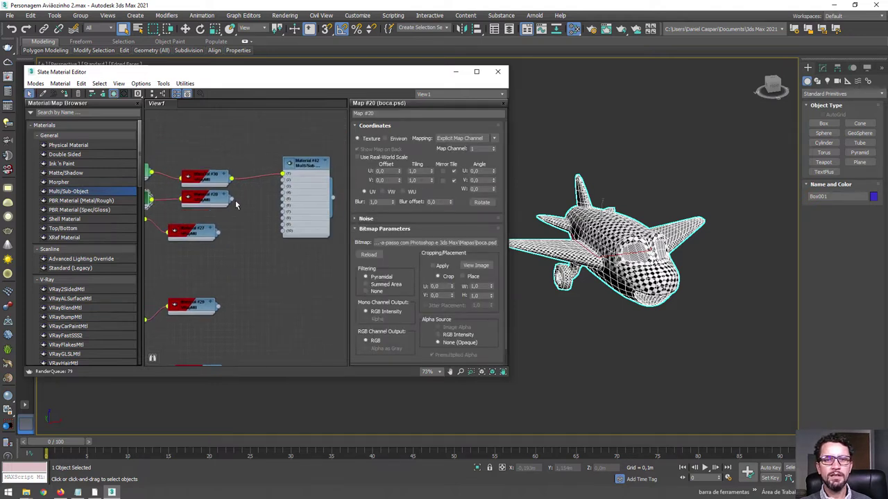
{"action": "key", "text": "l"}
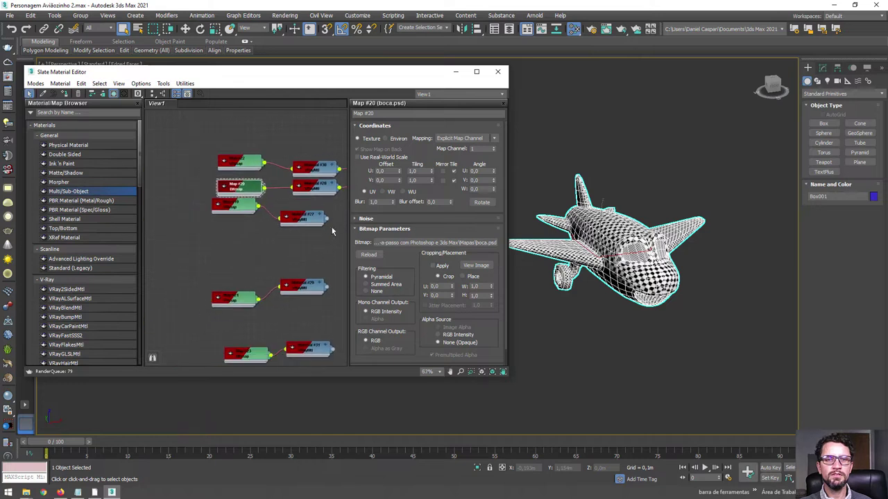
Verify Map #19 and the corpo.psd map and adjust their node positions.
{"action": "double_click", "coordinate": [236, 208]}
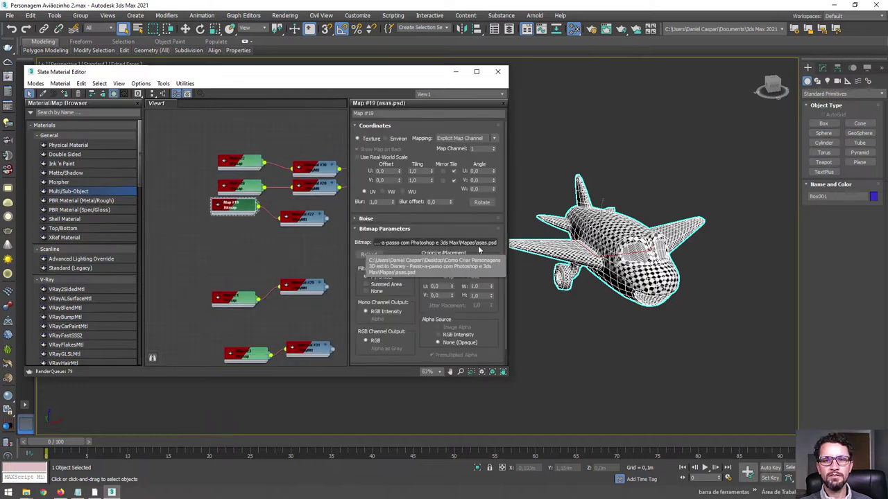
{"action": "left_click_drag", "start_coordinate": [243, 210], "coordinate": [242, 222]}
{"action": "left_click_drag", "start_coordinate": [237, 299], "coordinate": [236, 279]}
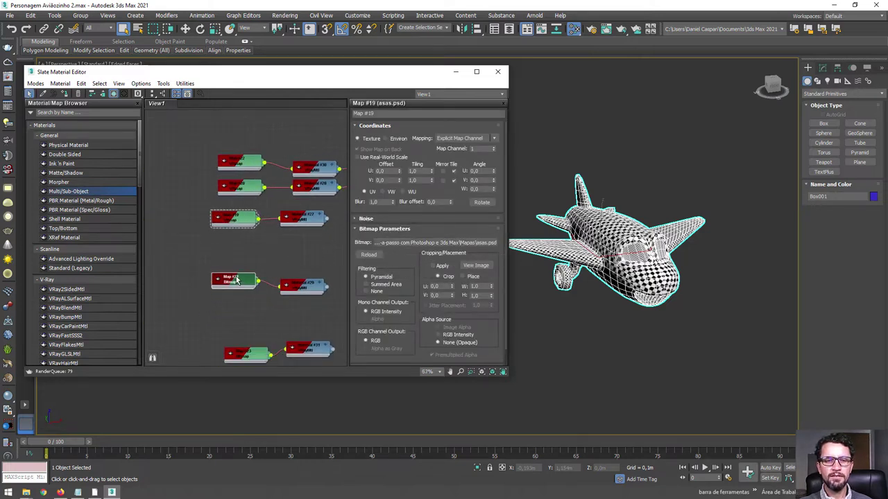
{"action": "double_click", "coordinate": [235, 281]}
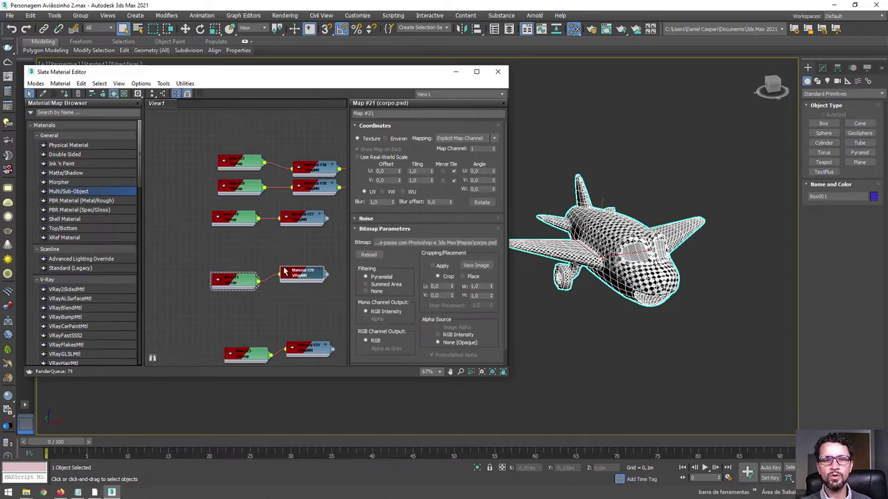
{"action": "middle_click_drag", "start_coordinate": [283, 272], "coordinate": [244, 226]}
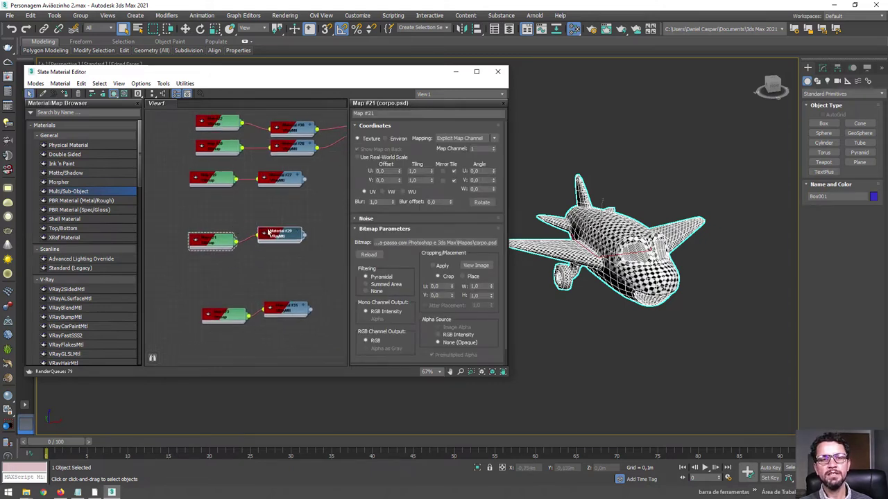
Enter Polygon level on the airplane and select the polygons with material IDs 2 and 3.
{"action": "left_click", "coordinate": [822, 67]}
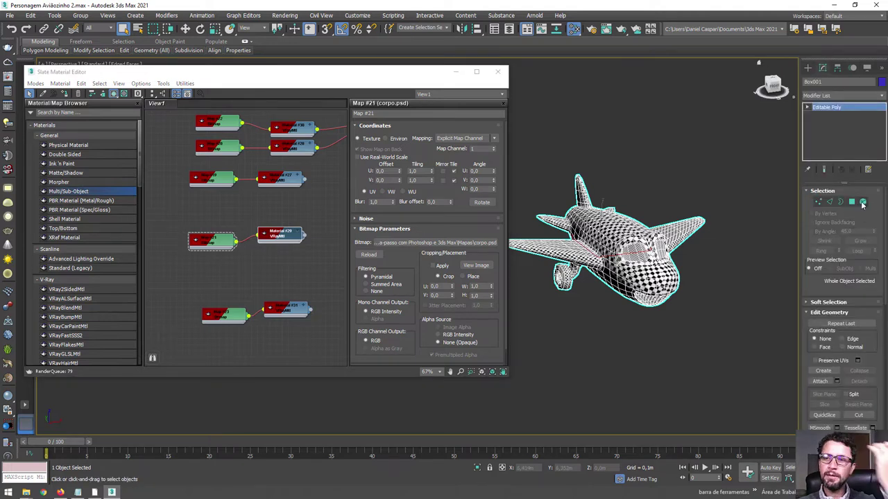
{"action": "left_click", "coordinate": [851, 201]}
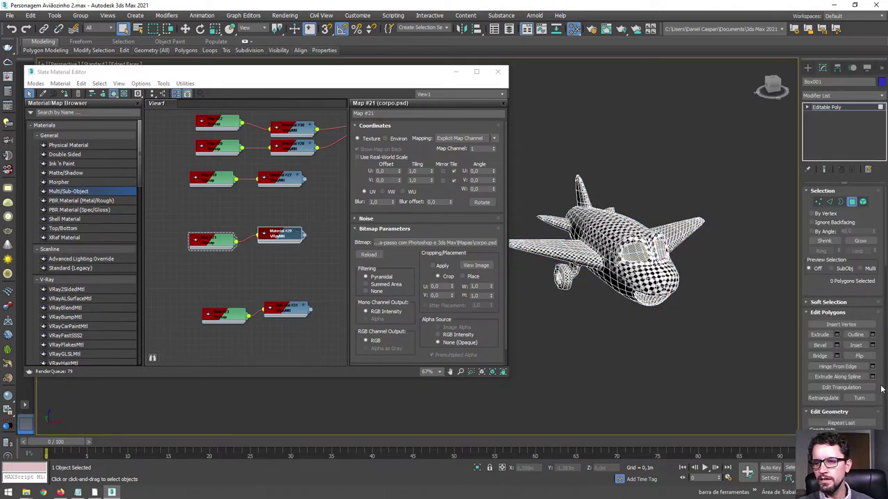
{"action": "scroll", "coordinate": [876, 375], "scroll_direction": "down", "scroll_amount": 5}
{"action": "scroll", "coordinate": [845, 320], "scroll_direction": "down", "scroll_amount": 3}
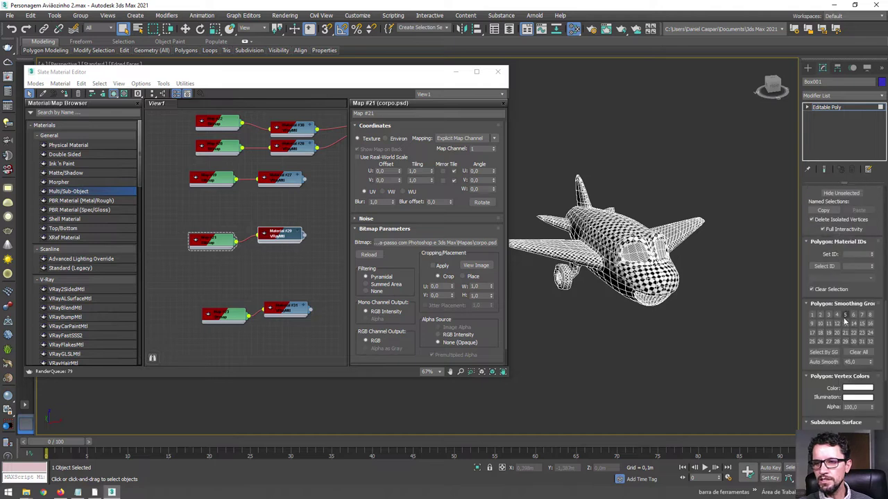
{"action": "type", "text": "2"}
{"action": "left_click", "coordinate": [824, 267]}
{"action": "type", "text": "3"}
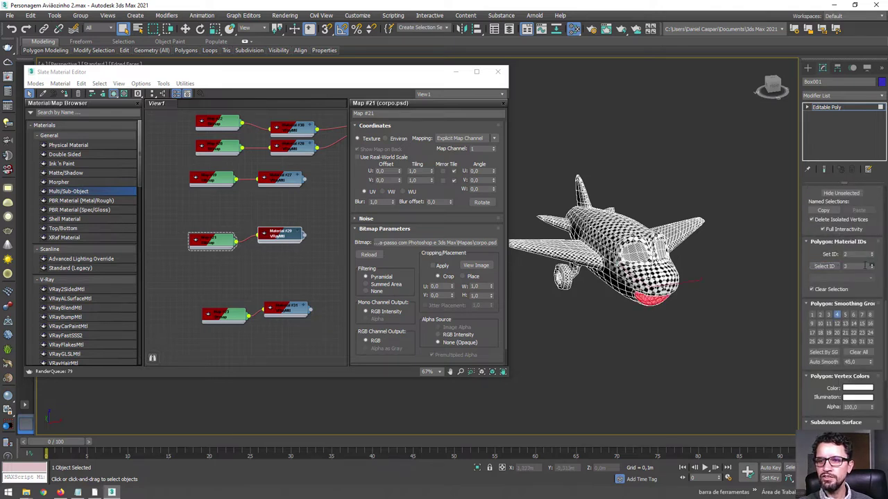
{"action": "left_click", "coordinate": [824, 266]}
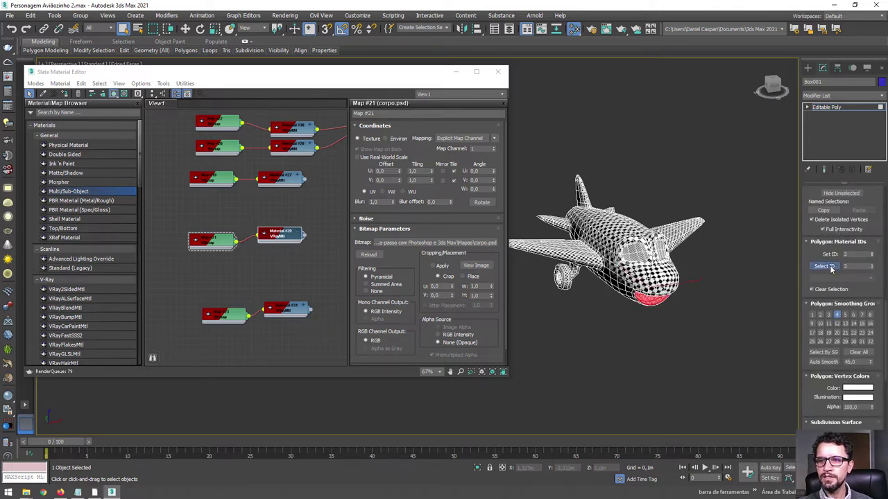
Connect the asas.psd wing material into the Multi/Sub-Object node and collapse the corpo.psd map node.
{"action": "double_click", "coordinate": [212, 180]}
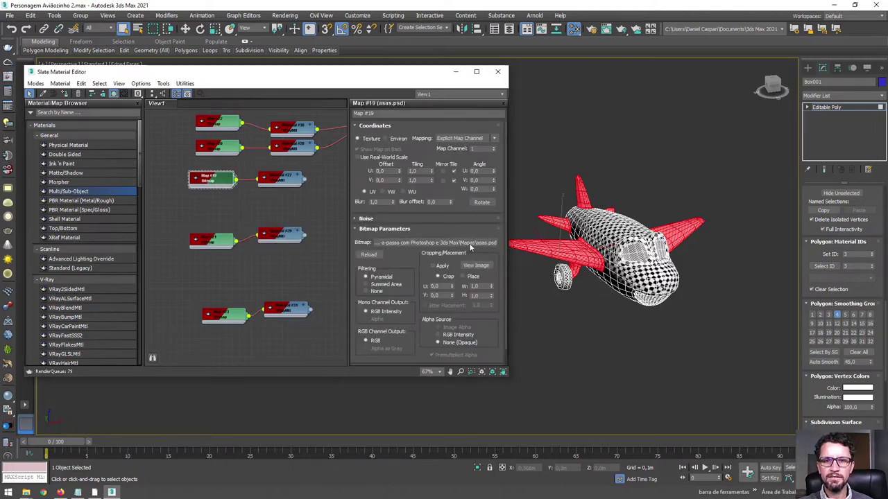
{"action": "middle_click_drag", "start_coordinate": [286, 195], "coordinate": [252, 254]}
{"action": "left_click_drag", "start_coordinate": [271, 239], "coordinate": [330, 201]}
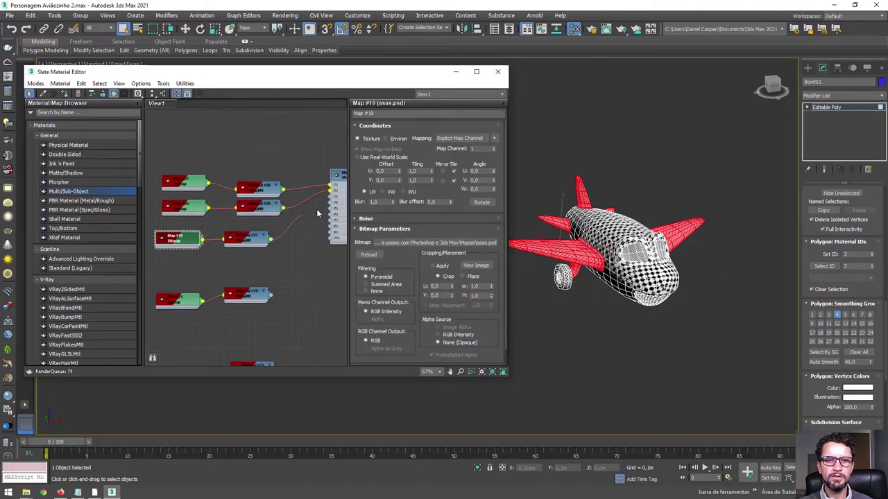
{"action": "middle_click_drag", "start_coordinate": [268, 295], "coordinate": [281, 238]}
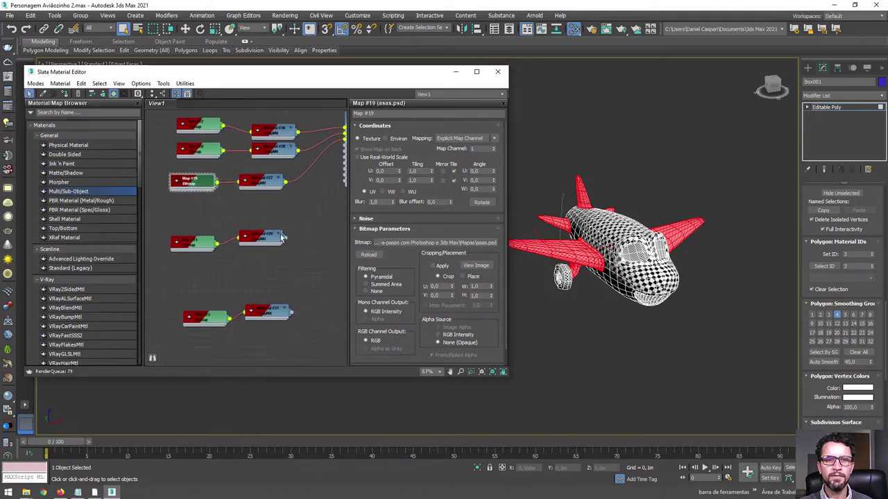
{"action": "double_click", "coordinate": [176, 252]}
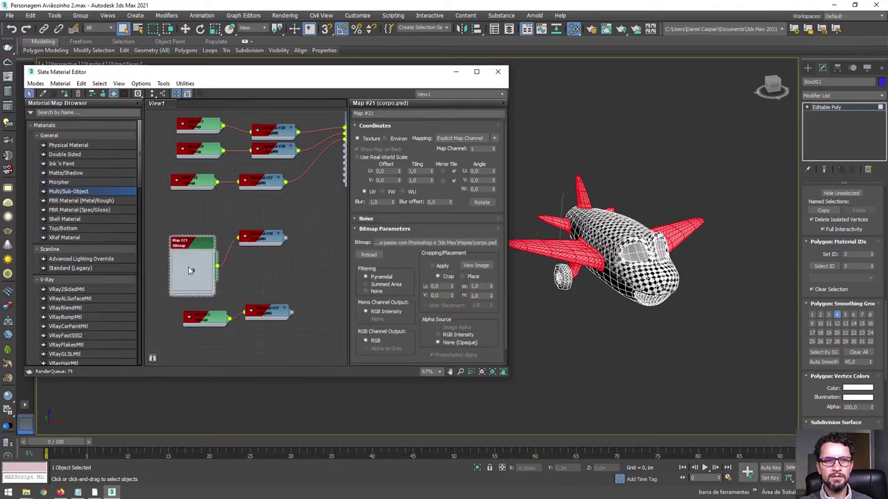
{"action": "double_click", "coordinate": [191, 271]}
{"action": "left_click_drag", "start_coordinate": [193, 243], "coordinate": [199, 205]}
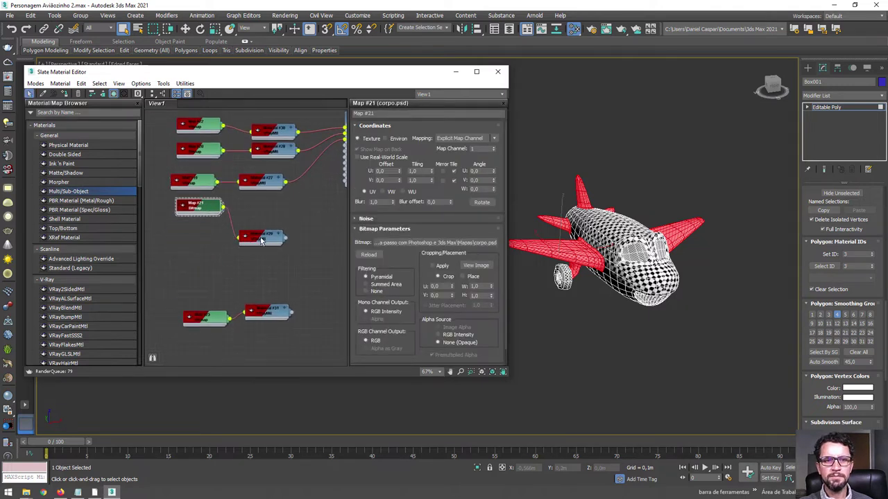
Select the ID 4 wheel polygons and wire the rodas.psd wheel material into the Multi/Sub-Object node.
{"action": "left_click", "coordinate": [872, 264]}
{"action": "left_click", "coordinate": [824, 266]}
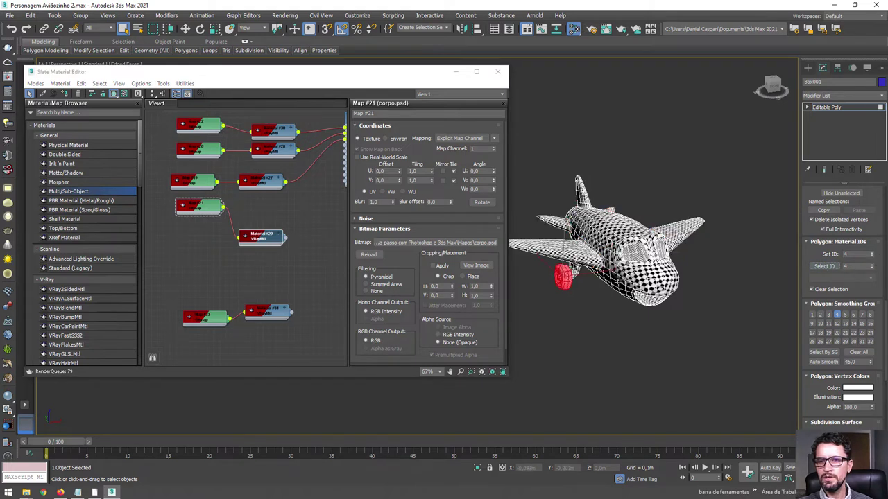
{"action": "double_click", "coordinate": [210, 320]}
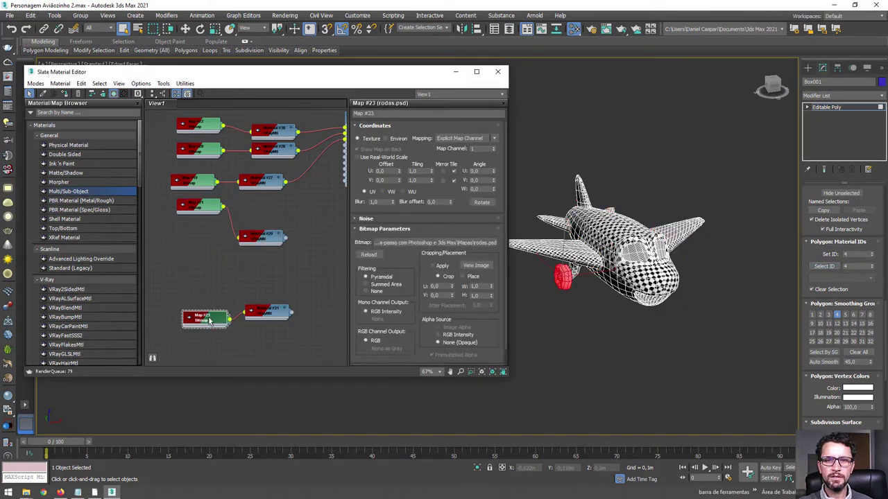
{"action": "mouse_move", "coordinate": [195, 286]}
{"action": "left_mouse_down"}
{"action": "mouse_move", "coordinate": [291, 325]}
{"action": "mouse_move", "coordinate": [274, 221]}
{"action": "left_mouse_up"}
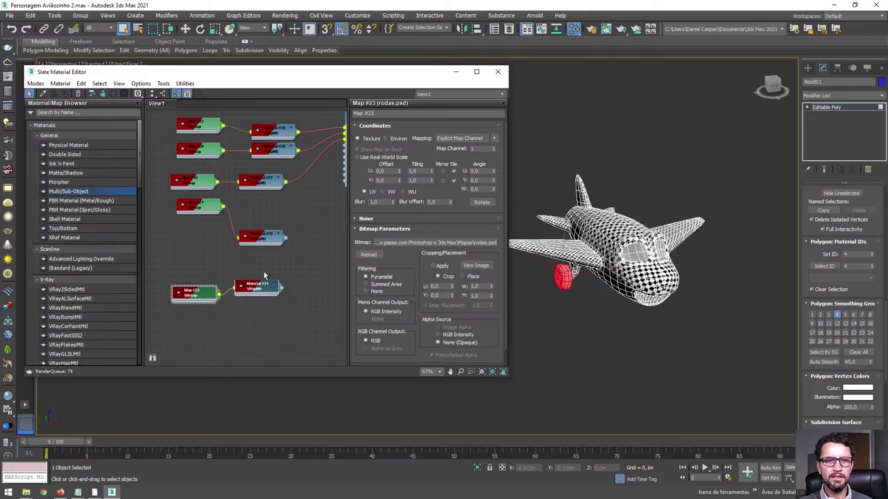
{"action": "left_click_drag", "start_coordinate": [211, 216], "coordinate": [212, 267]}
{"action": "middle_click_drag", "start_coordinate": [295, 237], "coordinate": [222, 281]}
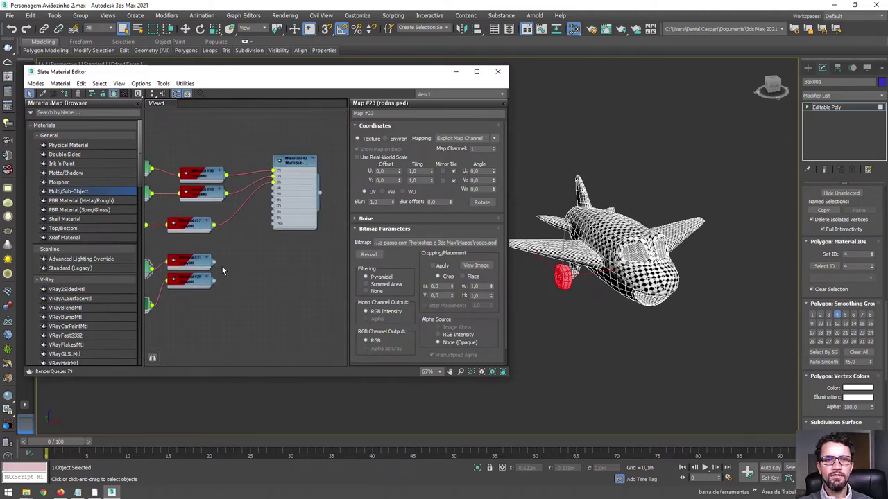
{"action": "left_click_drag", "start_coordinate": [272, 192], "coordinate": [276, 189]}
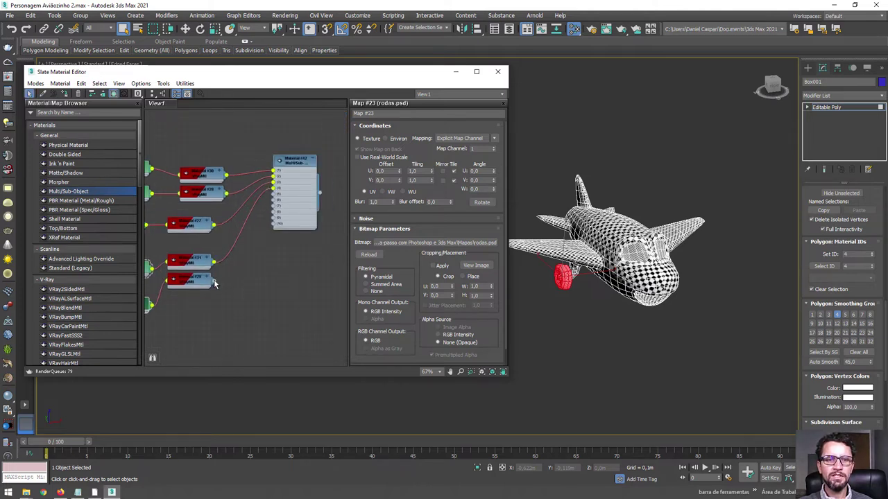
Connect Material #29 and reduce Multi/Sub-Object Material #42 to 5 sub-material slots.
{"action": "left_click_drag", "start_coordinate": [215, 283], "coordinate": [290, 198]}
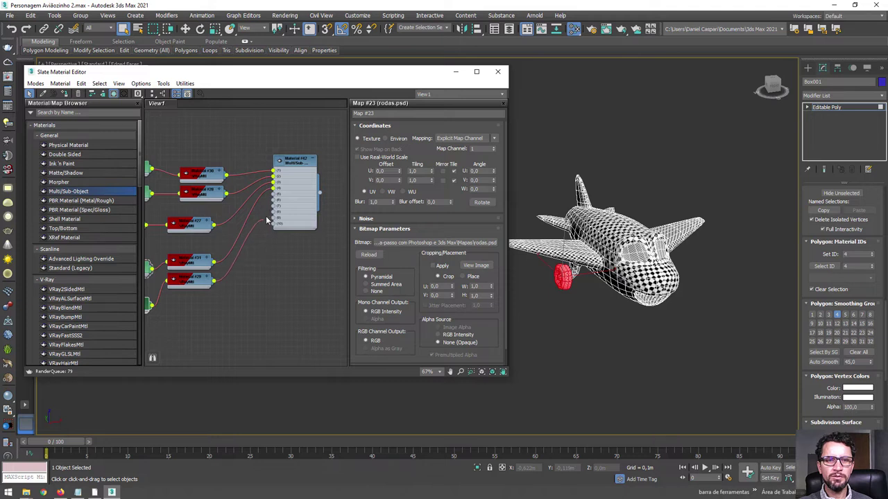
{"action": "double_click", "coordinate": [292, 164]}
{"action": "left_click", "coordinate": [463, 140]}
{"action": "left_click", "coordinate": [463, 140]}
{"action": "left_click", "coordinate": [463, 140]}
{"action": "left_click", "coordinate": [463, 140]}
{"action": "left_click", "coordinate": [463, 140]}
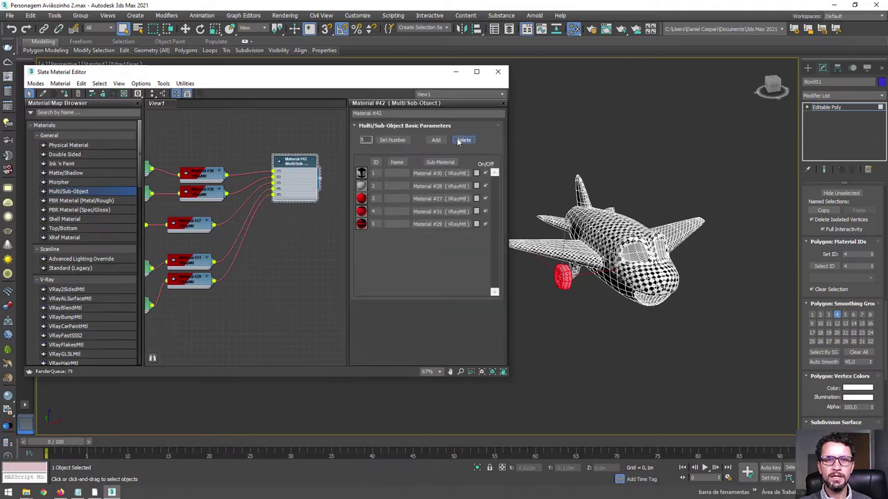
{"action": "left_click_drag", "start_coordinate": [303, 167], "coordinate": [297, 197]}
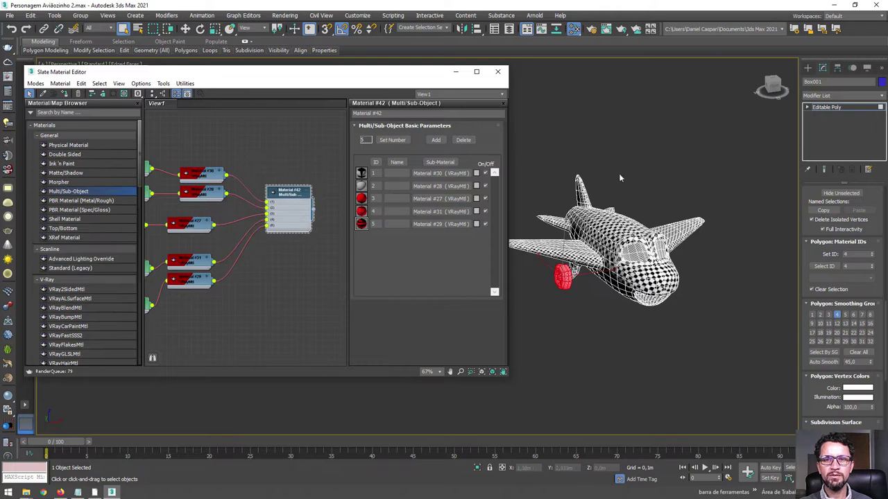
Leave Polygon level and apply Multi/Sub-Object Material #42 to the whole airplane.
{"action": "left_click", "coordinate": [822, 108]}
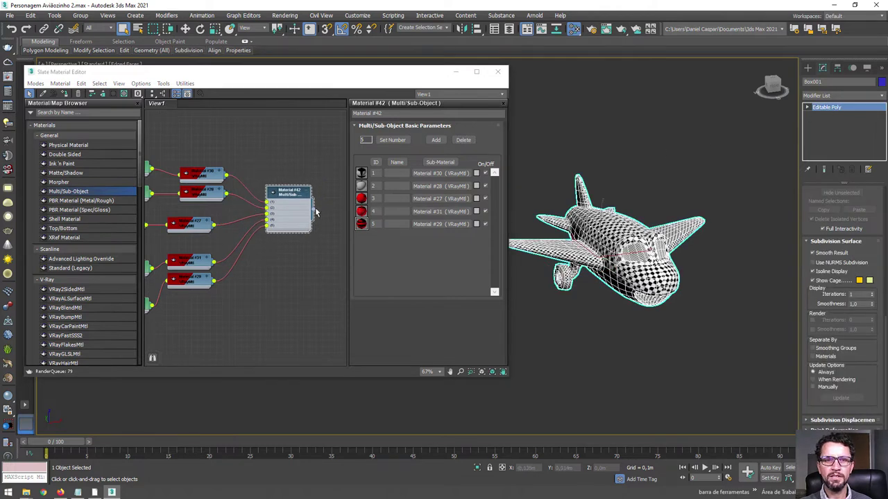
{"action": "left_click_drag", "start_coordinate": [312, 209], "coordinate": [615, 234]}
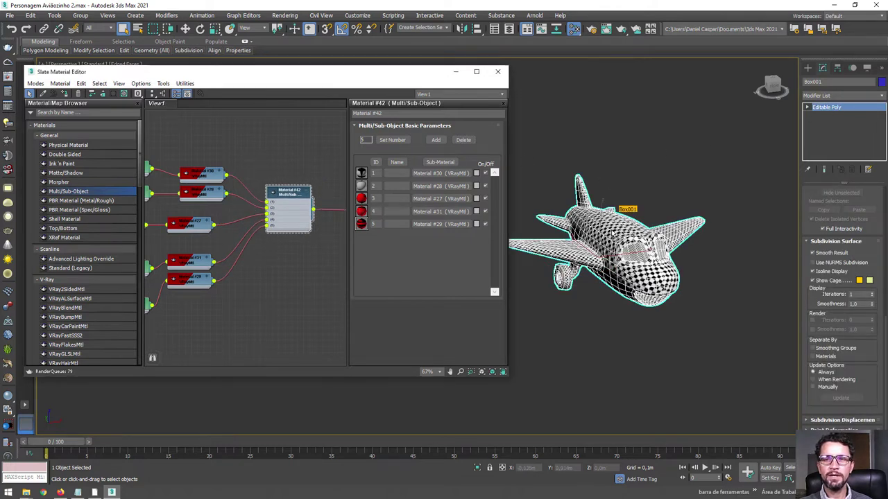
{"action": "middle_click_drag", "start_coordinate": [615, 234], "coordinate": [628, 200], "text": "alt"}
{"action": "middle_click_drag", "start_coordinate": [630, 287], "coordinate": [629, 260], "text": "alt"}
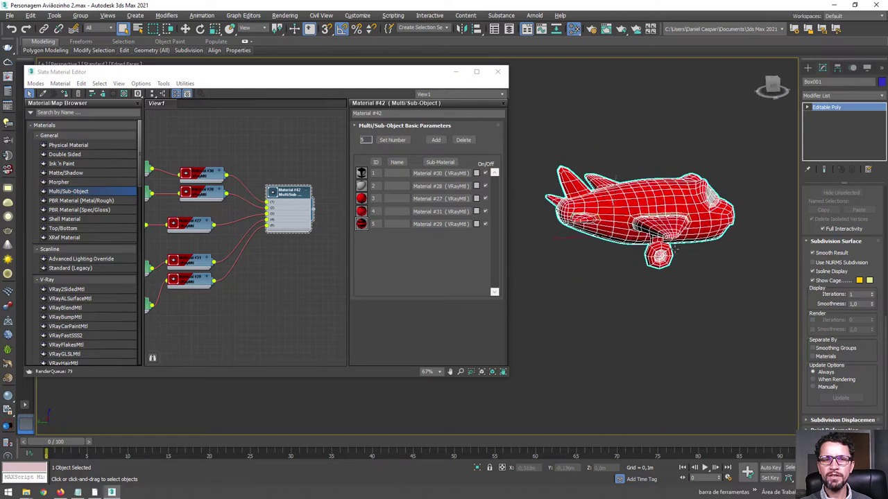
{"action": "scroll", "coordinate": [638, 267], "scroll_direction": "up", "scroll_amount": 2}
{"action": "scroll", "coordinate": [653, 274], "scroll_direction": "up", "scroll_amount": 3}
Orbit and zoom around the airplane to check the red body, eyes and mouth.
{"action": "left_click", "coordinate": [683, 280]}
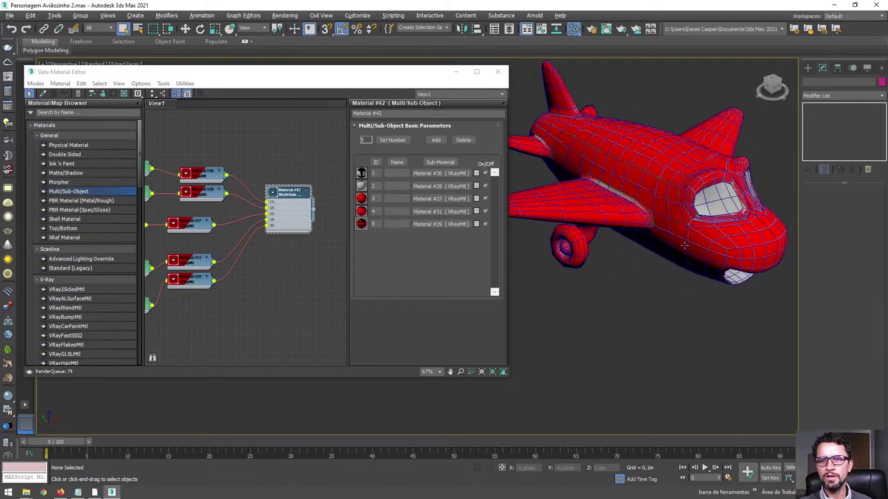
{"action": "mouse_move", "coordinate": [683, 280]}
{"action": "middle_mouse_down", "text": "alt"}
{"action": "mouse_move", "coordinate": [624, 242]}
{"action": "mouse_move", "coordinate": [666, 215]}
{"action": "middle_mouse_up", "text": "alt"}
{"action": "scroll", "coordinate": [624, 242], "scroll_direction": "down", "scroll_amount": 2}
{"action": "scroll", "coordinate": [624, 242], "scroll_direction": "up", "scroll_amount": 3}
{"action": "scroll", "coordinate": [671, 211], "scroll_direction": "up", "scroll_amount": 5}
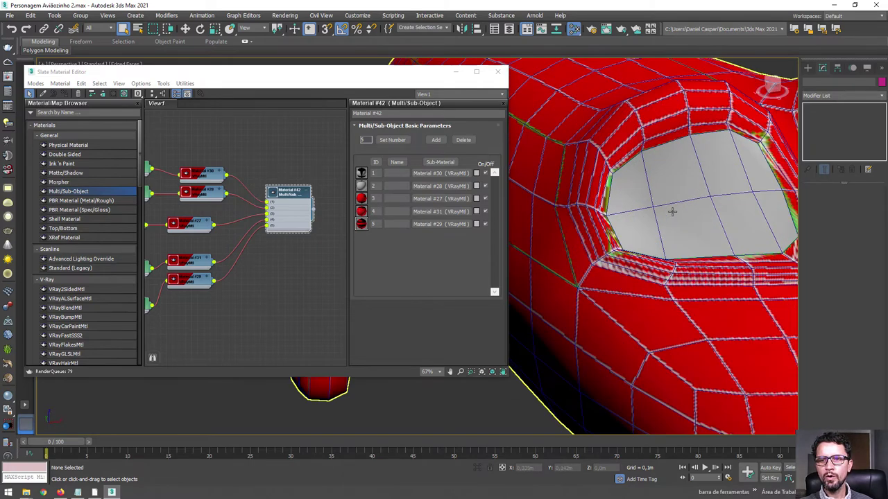
{"action": "scroll", "coordinate": [617, 121], "scroll_direction": "down", "scroll_amount": 4}
{"action": "mouse_move", "coordinate": [617, 121]}
{"action": "middle_mouse_down", "text": "alt"}
{"action": "mouse_move", "coordinate": [650, 184]}
{"action": "mouse_move", "coordinate": [636, 179]}
{"action": "middle_mouse_up", "text": "alt"}
{"action": "scroll", "coordinate": [636, 179], "scroll_direction": "down", "scroll_amount": 1}
{"action": "middle_click_drag", "start_coordinate": [590, 103], "coordinate": [604, 197], "text": "alt"}
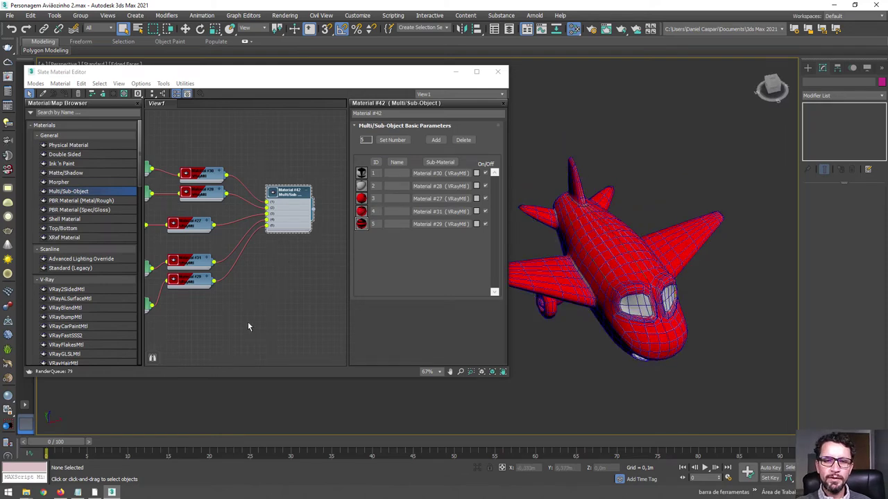
In Photoshop's corpo.psd, set the foreground colour to blue #008bda.
{"action": "left_click", "coordinate": [94, 491]}
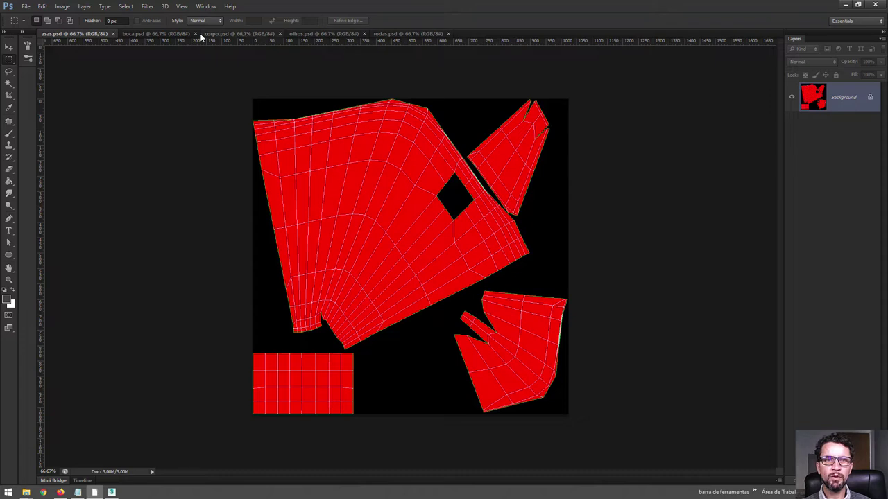
{"action": "left_click", "coordinate": [235, 33]}
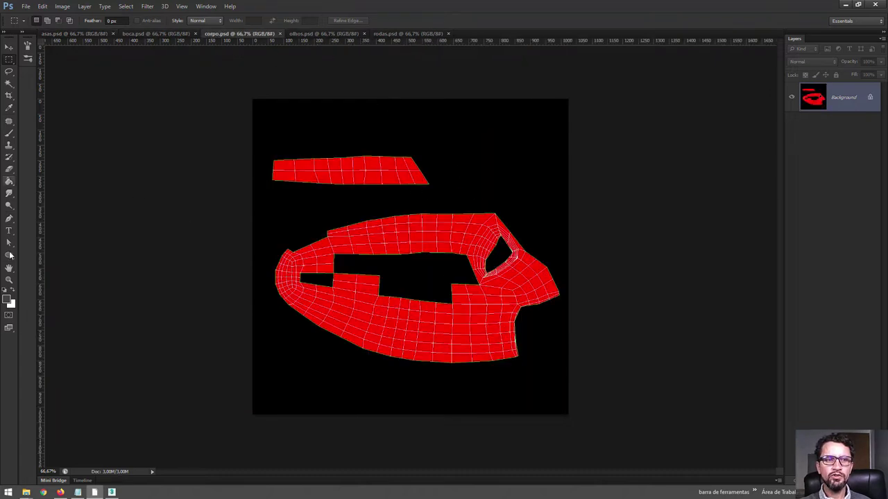
{"action": "left_click", "coordinate": [8, 300]}
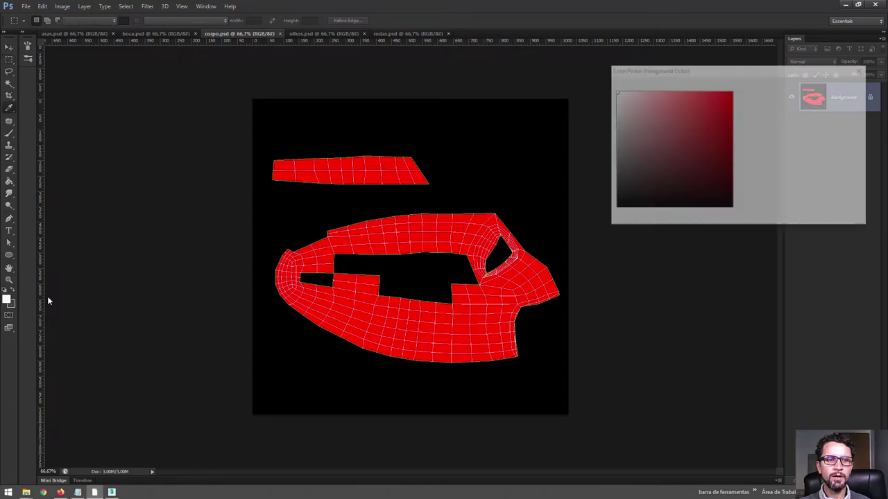
{"action": "left_click_drag", "start_coordinate": [744, 148], "coordinate": [743, 143]}
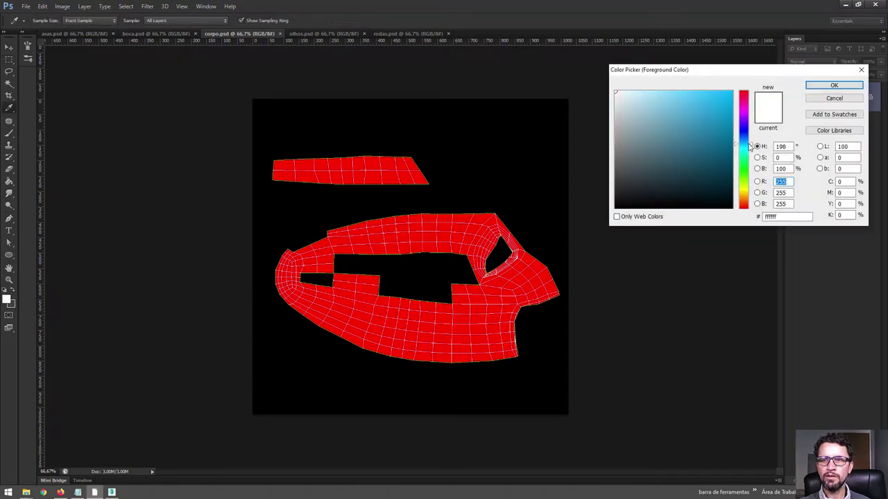
{"action": "left_click", "coordinate": [731, 107]}
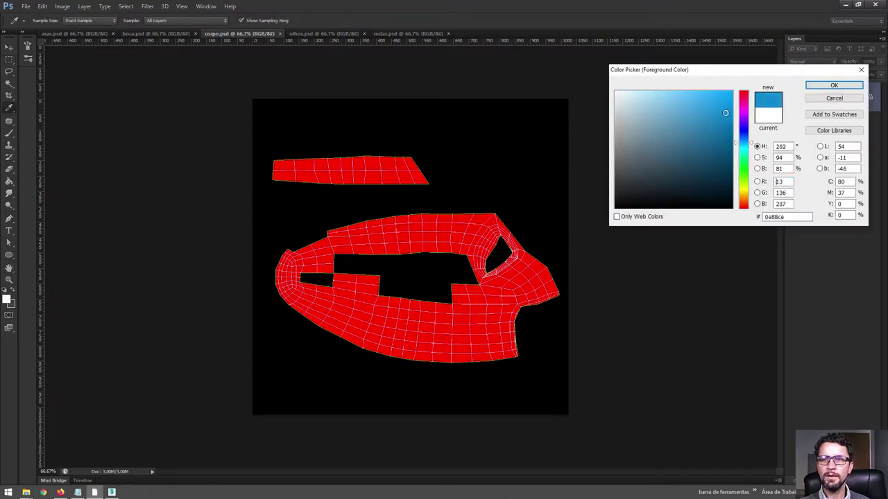
{"action": "left_click", "coordinate": [844, 89]}
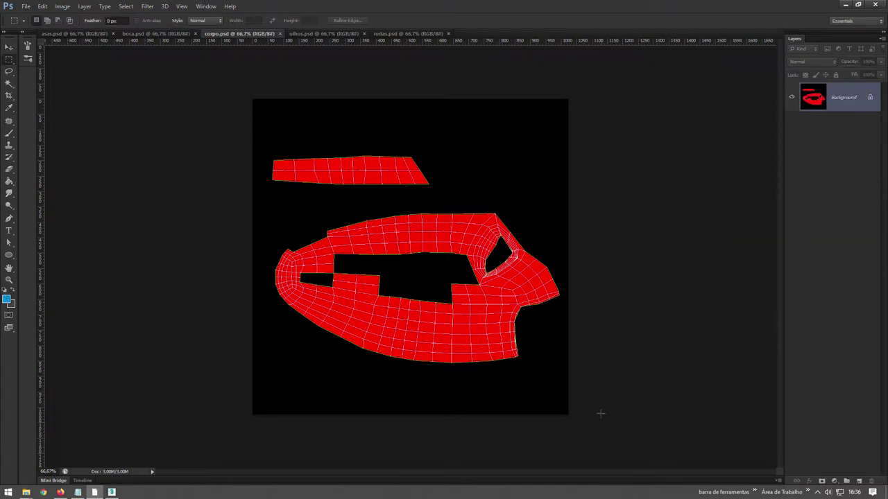
Add Layer 1 filled solid blue over the body UV layout and save corpo.psd.
{"action": "left_click", "coordinate": [858, 481]}
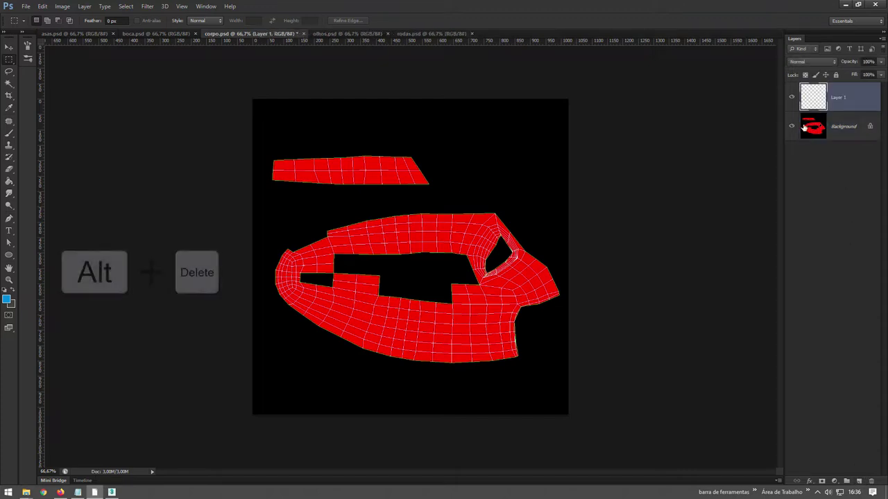
{"action": "key", "text": "alt+Delete"}
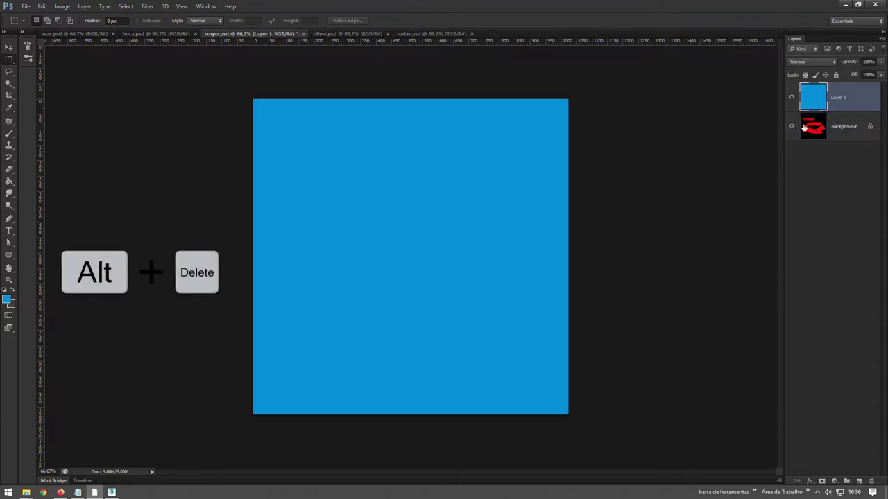
{"action": "left_click", "coordinate": [791, 98]}
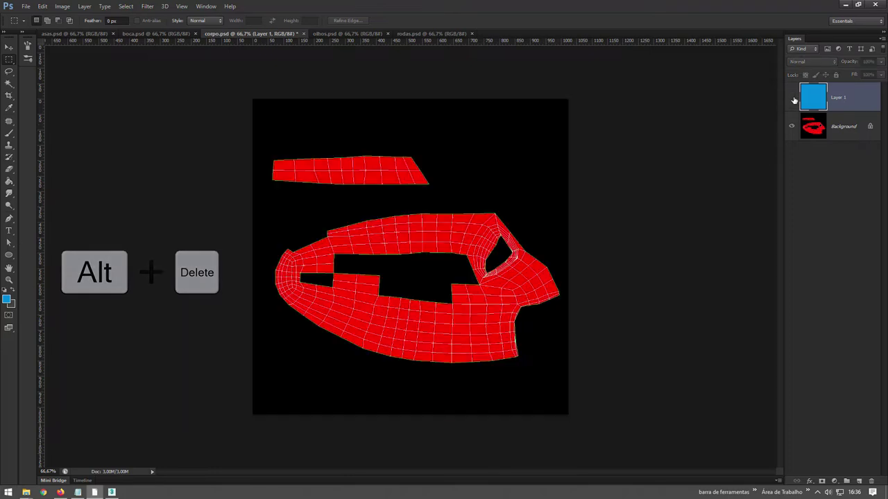
{"action": "left_click", "coordinate": [791, 98]}
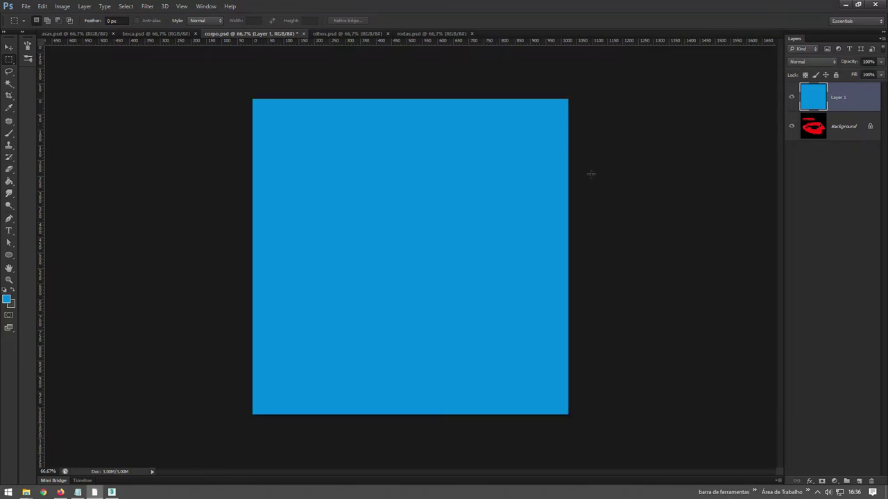
{"action": "key", "text": "ctrl+s"}
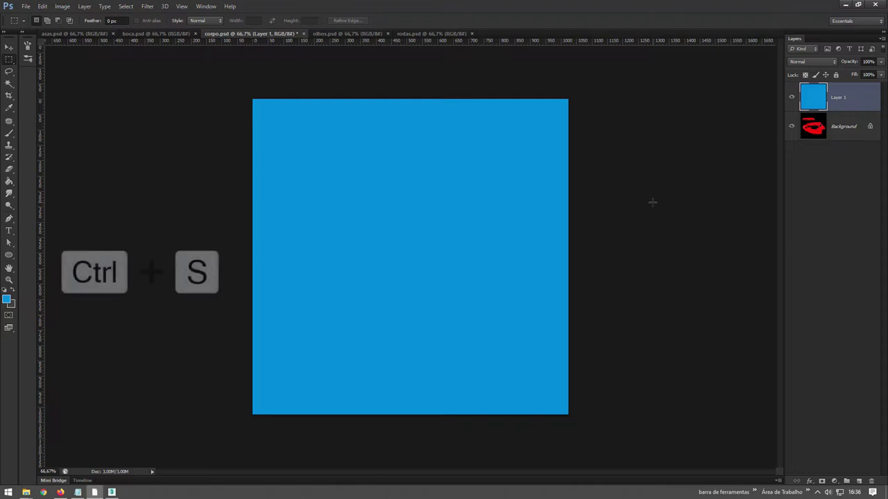
{"action": "left_click", "coordinate": [547, 151]}
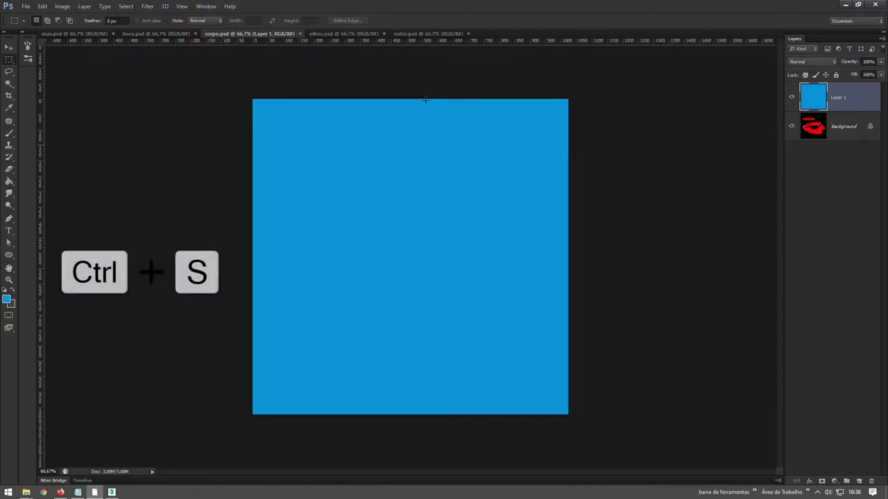
{"action": "left_click", "coordinate": [111, 492]}
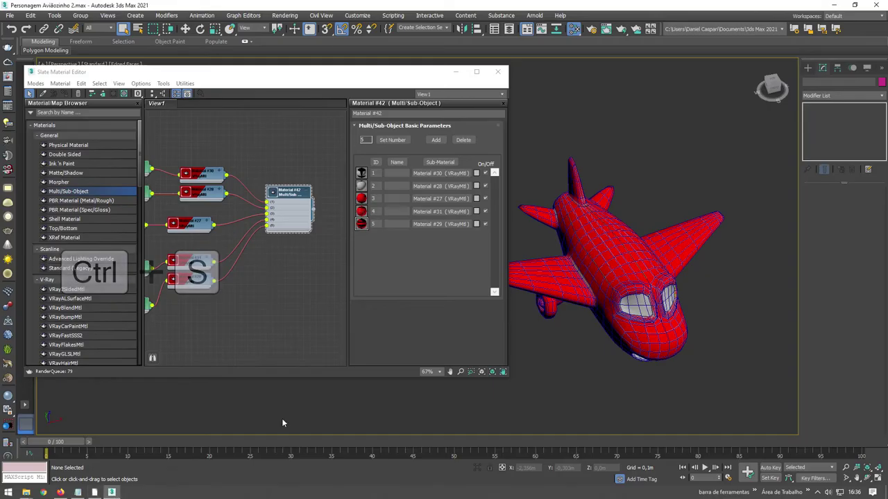
{"action": "mouse_move", "coordinate": [610, 333]}
{"action": "middle_mouse_down", "text": "alt"}
{"action": "mouse_move", "coordinate": [642, 340]}
{"action": "mouse_move", "coordinate": [650, 313]}
{"action": "mouse_move", "coordinate": [610, 297]}
{"action": "middle_mouse_up", "text": "alt"}
{"action": "scroll", "coordinate": [624, 297], "scroll_direction": "up", "scroll_amount": 5}
{"action": "scroll", "coordinate": [624, 297], "scroll_direction": "down", "scroll_amount": 5}
{"action": "key", "text": "F4"}
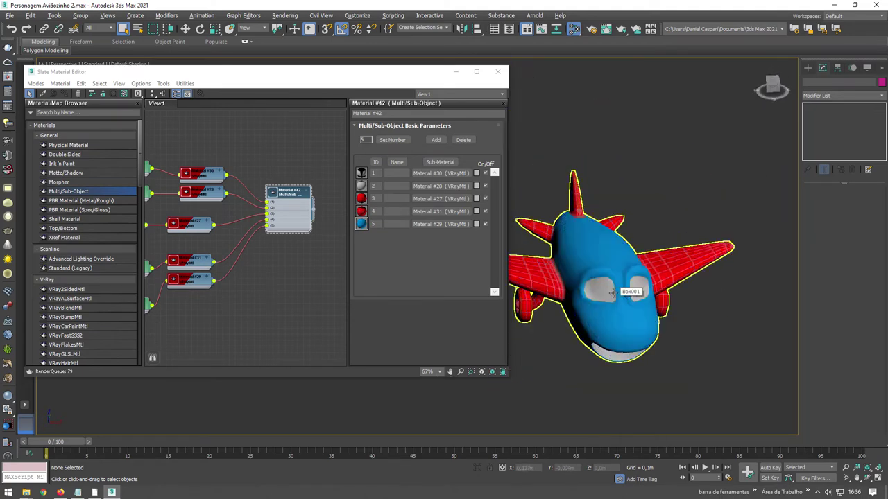
{"action": "scroll", "coordinate": [607, 280], "scroll_direction": "up", "scroll_amount": 4}
{"action": "scroll", "coordinate": [608, 280], "scroll_direction": "down", "scroll_amount": 4}
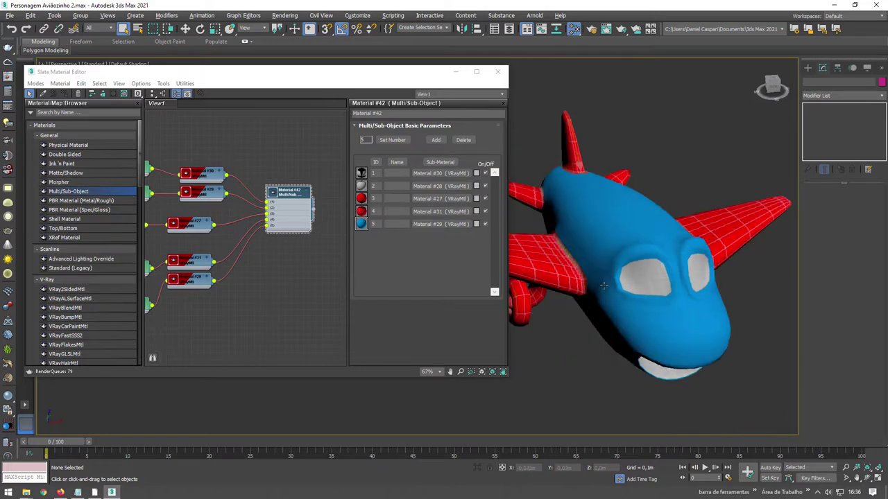
{"action": "middle_click_drag", "start_coordinate": [607, 281], "coordinate": [612, 297], "text": "alt"}
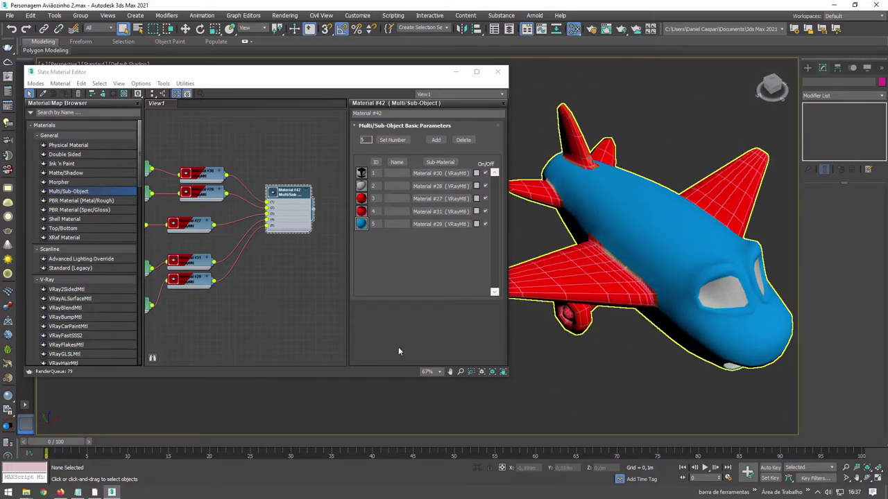
Add a blue-filled Layer 1 over the asas.psd wing texture and save the PSD.
{"action": "left_click", "coordinate": [94, 492]}
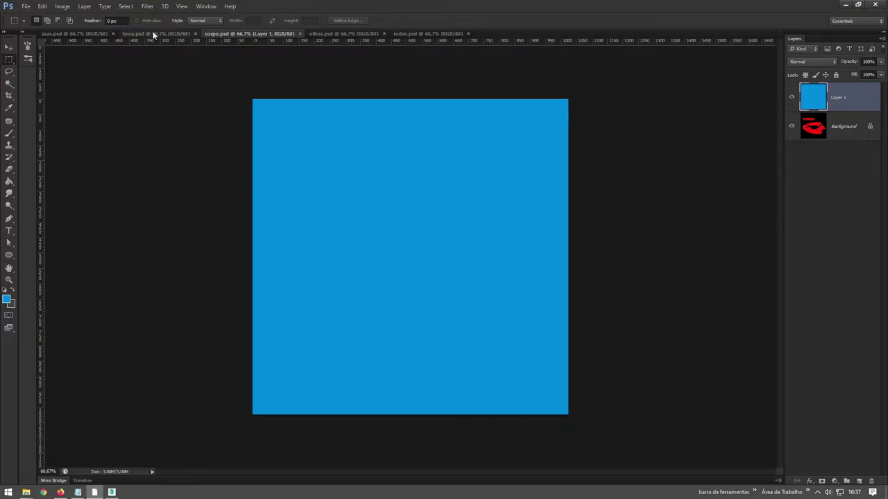
{"action": "left_click", "coordinate": [76, 34]}
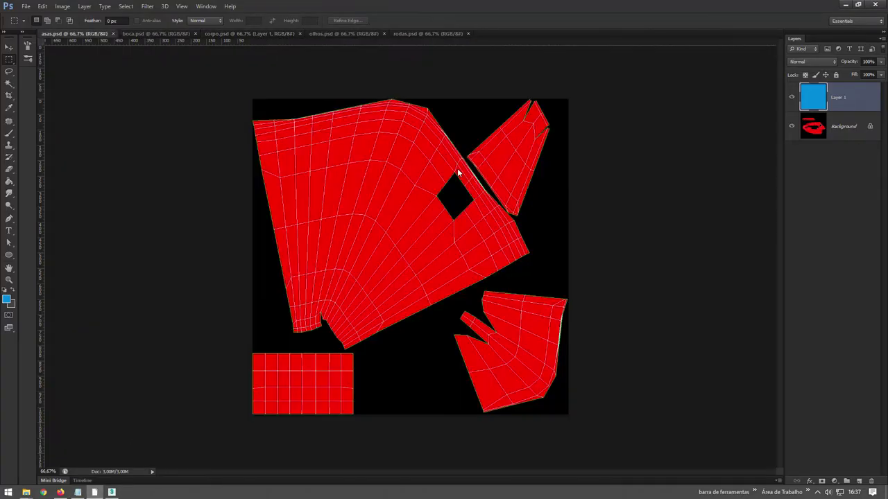
{"action": "left_click", "coordinate": [859, 482]}
{"action": "key", "text": "alt+BackSpace"}
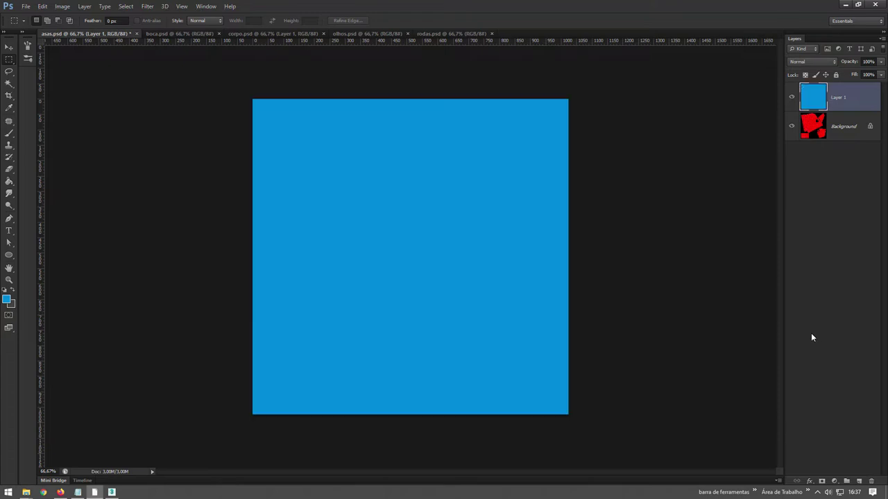
{"action": "key", "text": "ctrl+s"}
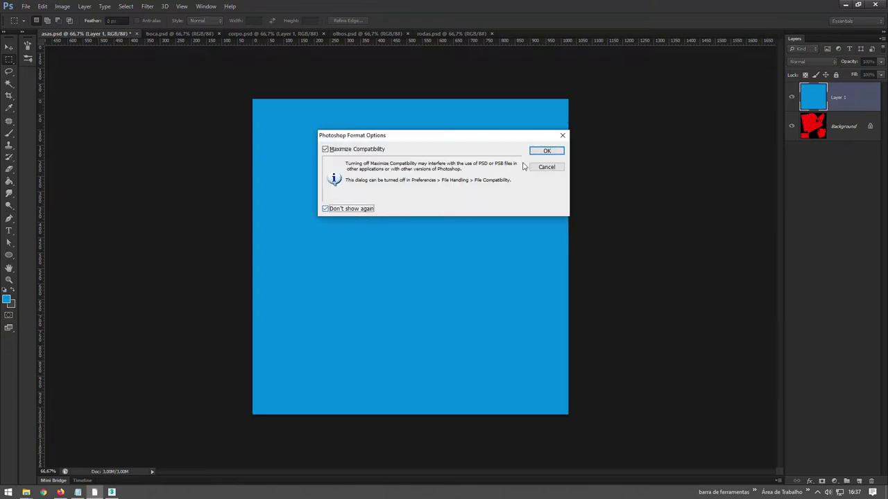
{"action": "left_click", "coordinate": [547, 152]}
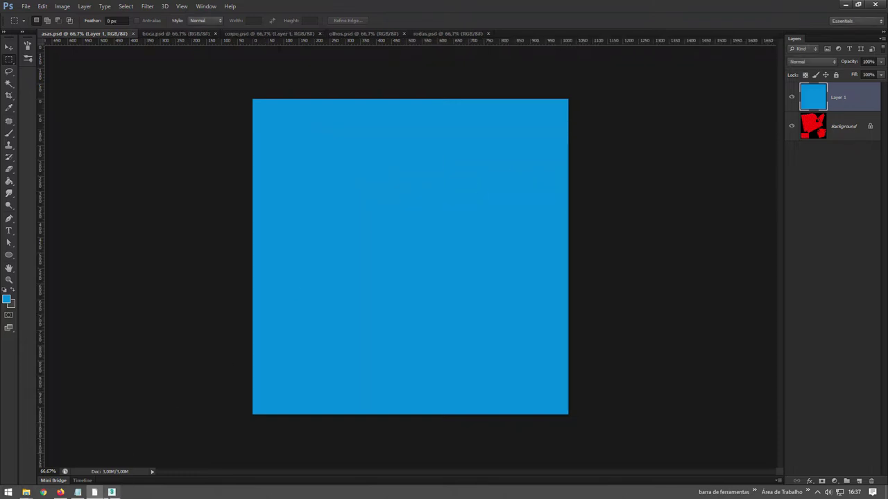
Back in 3ds Max, orbit the view and select the now-blue airplane.
{"action": "left_click", "coordinate": [111, 492]}
{"action": "mouse_move", "coordinate": [649, 304]}
{"action": "middle_mouse_down", "text": "alt"}
{"action": "mouse_move", "coordinate": [631, 313]}
{"action": "mouse_move", "coordinate": [658, 288]}
{"action": "mouse_move", "coordinate": [575, 244]}
{"action": "middle_mouse_up", "text": "alt"}
{"action": "left_click", "coordinate": [661, 286]}
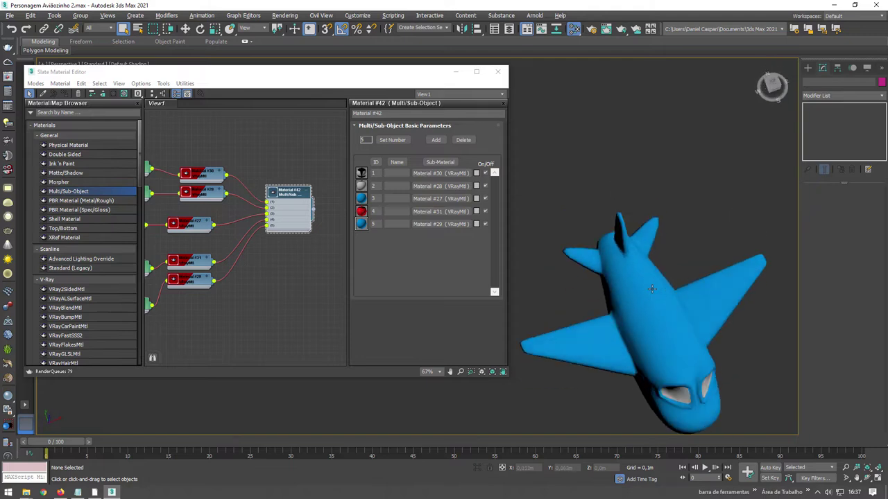
Zoom and orbit to a side view of the red wheels, then return to Photoshop.
{"action": "scroll", "coordinate": [575, 243], "scroll_direction": "up", "scroll_amount": 3}
{"action": "scroll", "coordinate": [572, 242], "scroll_direction": "up", "scroll_amount": 4}
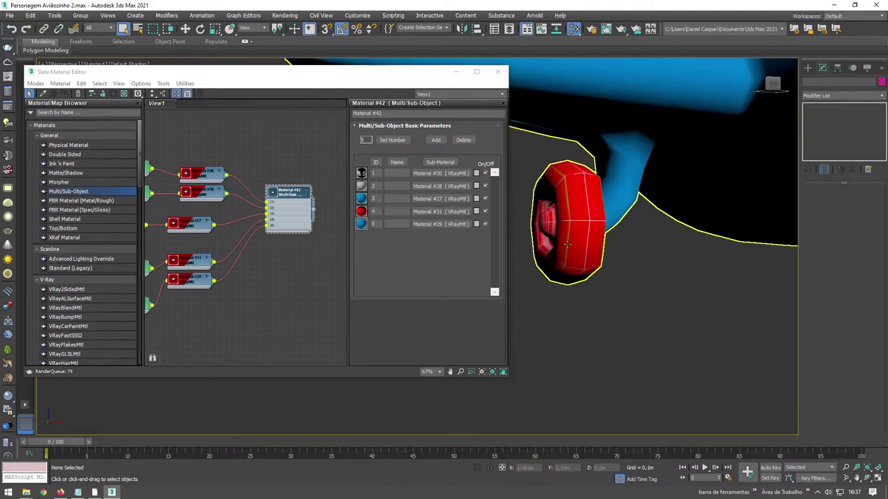
{"action": "scroll", "coordinate": [567, 244], "scroll_direction": "down", "scroll_amount": 5}
{"action": "mouse_move", "coordinate": [567, 245]}
{"action": "middle_mouse_down", "text": "alt"}
{"action": "mouse_move", "coordinate": [579, 303]}
{"action": "mouse_move", "coordinate": [539, 297]}
{"action": "middle_mouse_up", "text": "alt"}
{"action": "scroll", "coordinate": [576, 277], "scroll_direction": "up", "scroll_amount": 3}
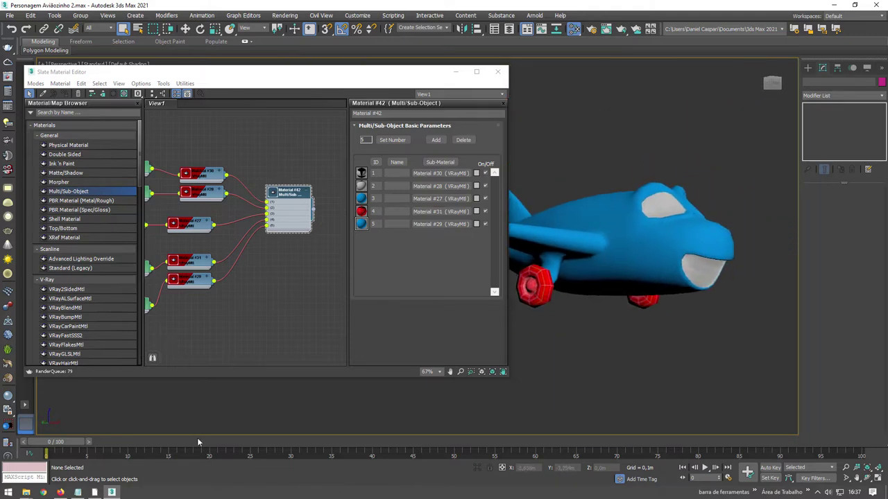
{"action": "left_click", "coordinate": [95, 493]}
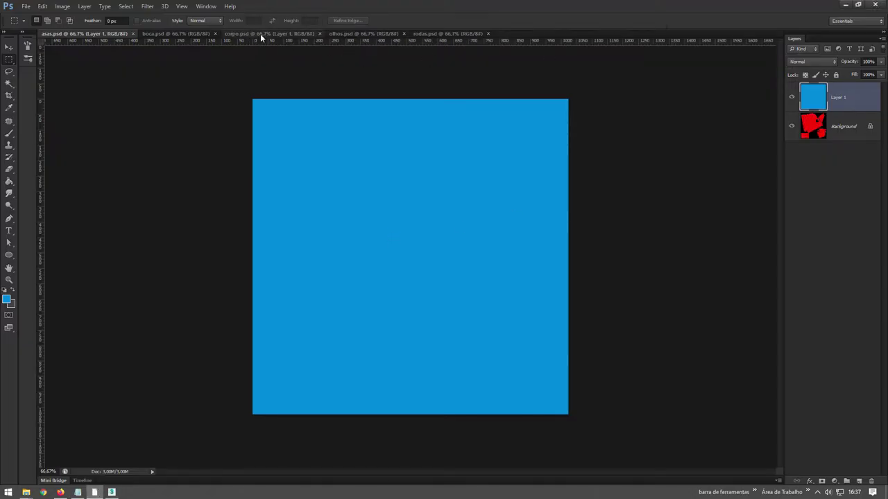
In rodas.psd, fill a new layer with dark grey and hide it to see the wheel layout.
{"action": "left_click", "coordinate": [444, 34]}
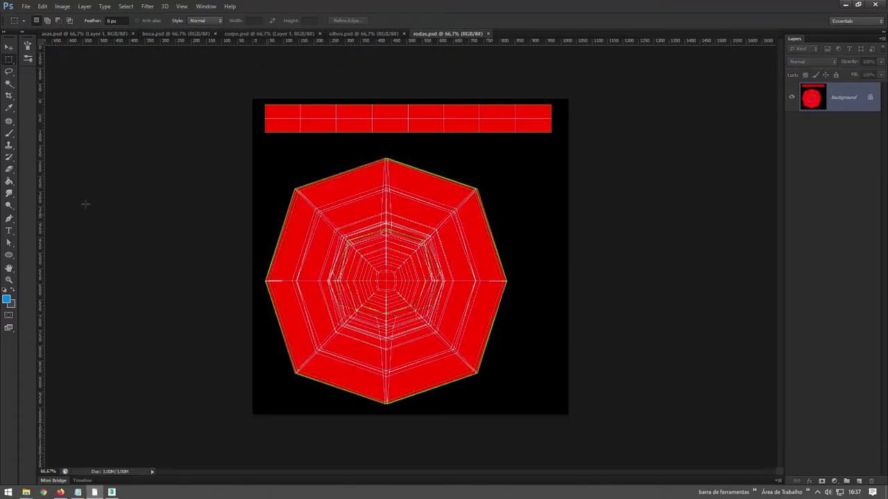
{"action": "left_click", "coordinate": [8, 302]}
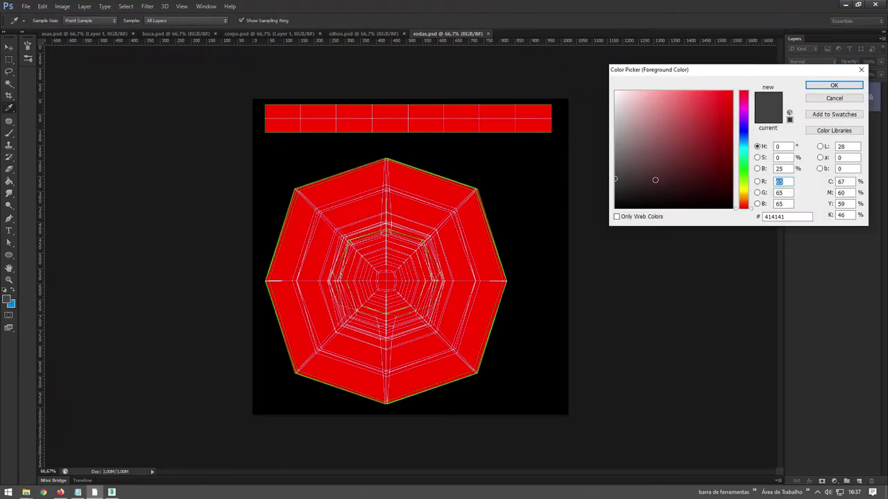
{"action": "left_click", "coordinate": [606, 196]}
{"action": "left_click", "coordinate": [834, 85]}
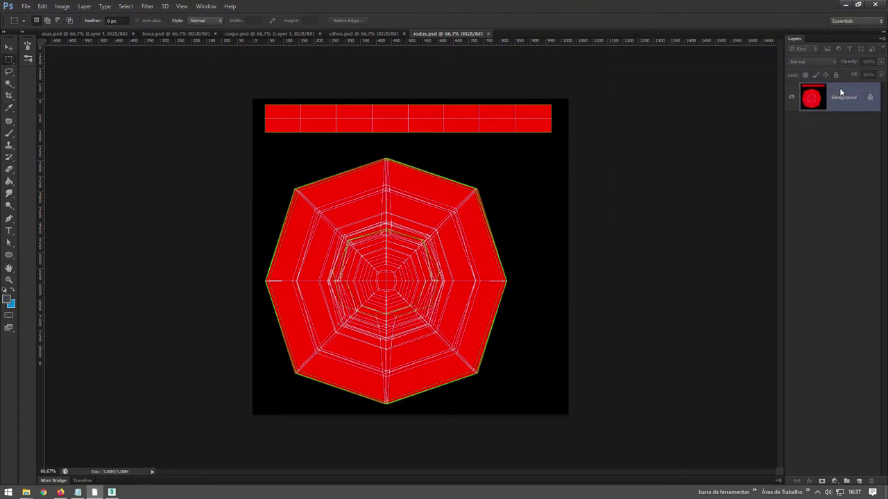
{"action": "key", "text": "alt+BackSpace"}
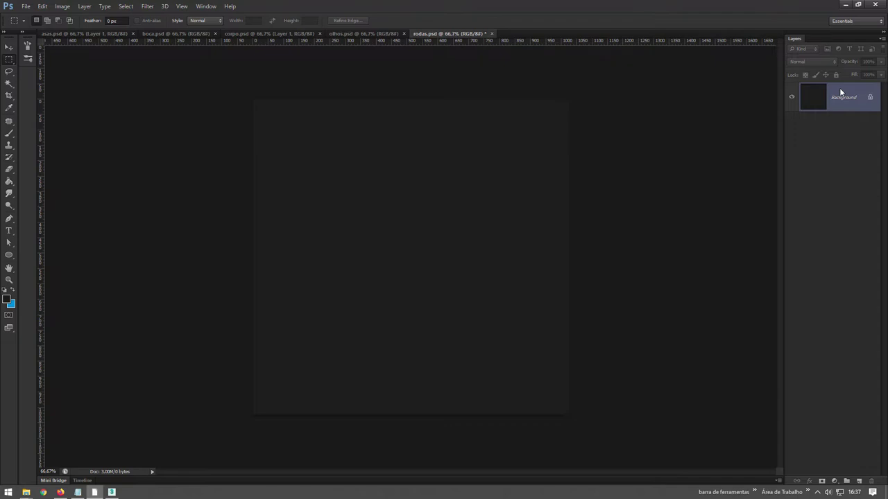
{"action": "key", "text": "ctrl+z"}
{"action": "left_click", "coordinate": [859, 481]}
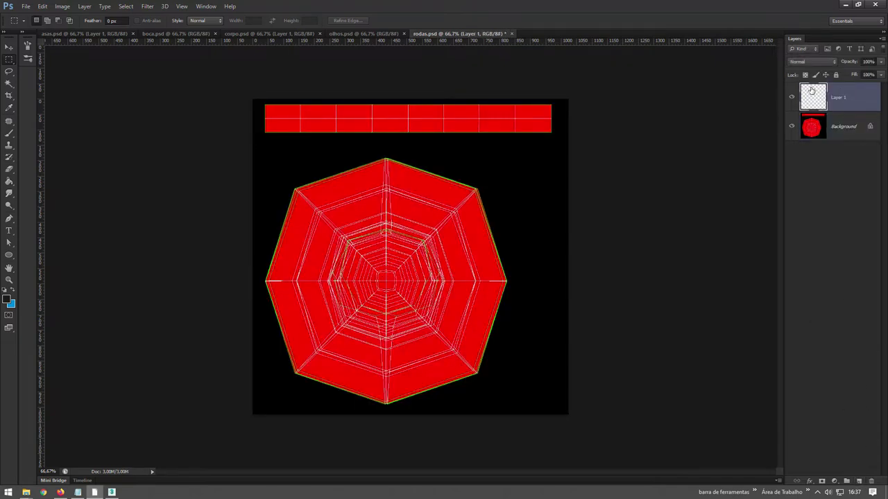
{"action": "key", "text": "alt+BackSpace"}
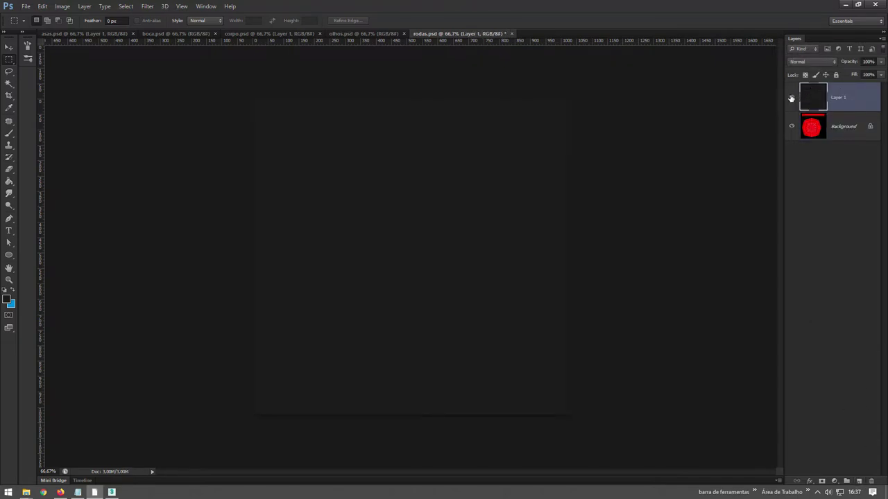
{"action": "left_click", "coordinate": [790, 98]}
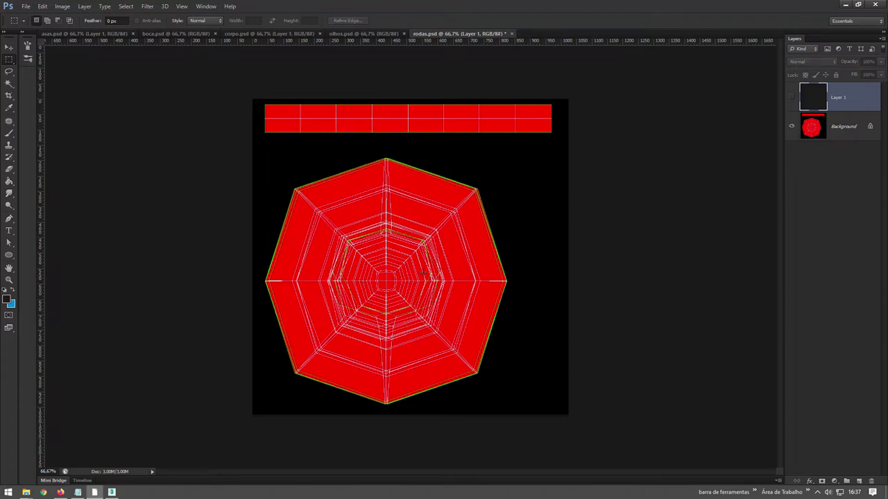
Draw a white, outline-free ellipse over the wheel hub, show the dark layer, and save rodas.psd.
{"action": "left_click_drag", "start_coordinate": [10, 259], "coordinate": [32, 272]}
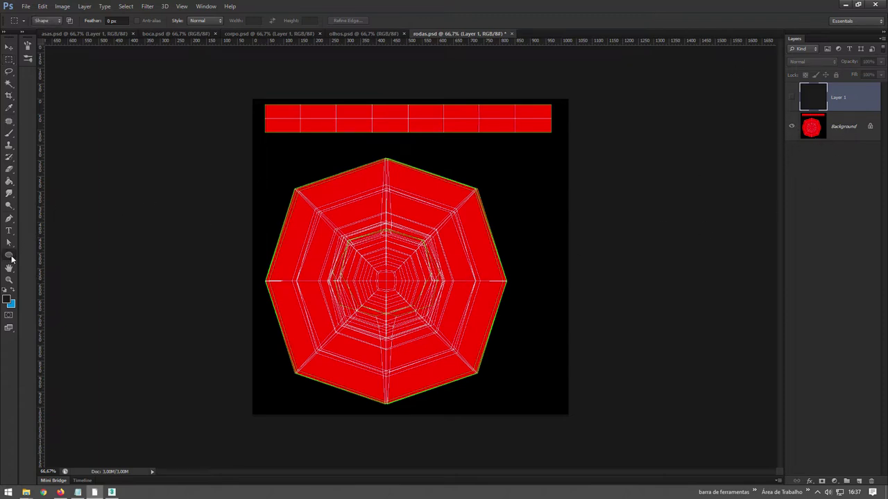
{"action": "left_click", "coordinate": [32, 272]}
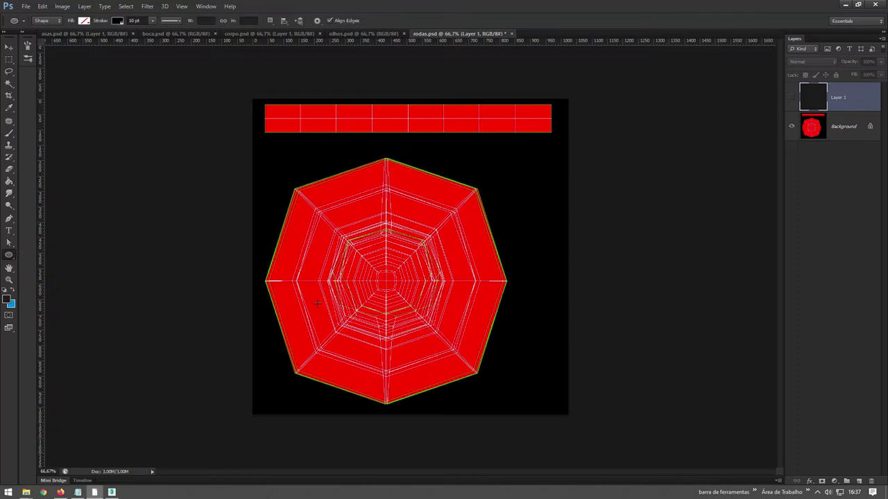
{"action": "left_click", "coordinate": [115, 21]}
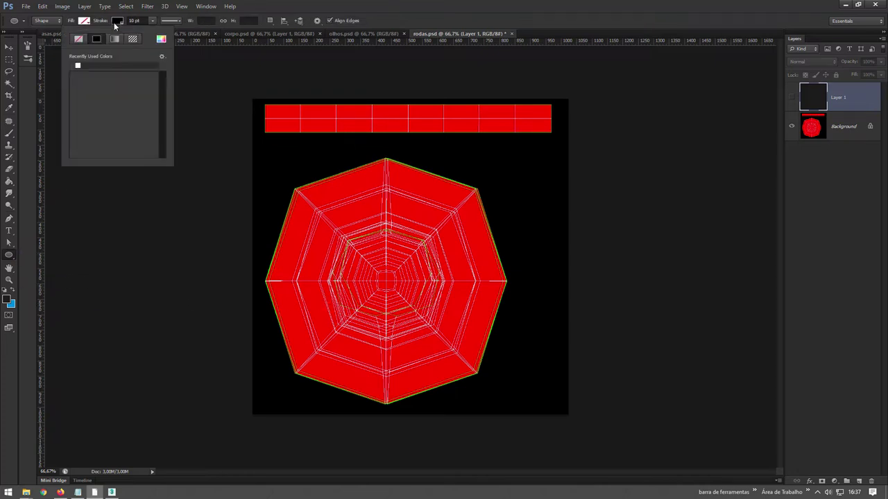
{"action": "left_click", "coordinate": [78, 38]}
{"action": "left_click", "coordinate": [83, 21]}
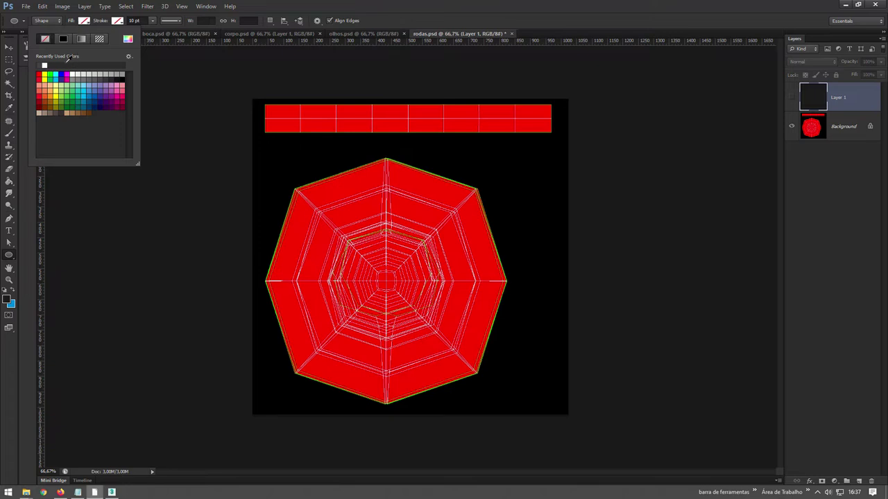
{"action": "left_click", "coordinate": [79, 72]}
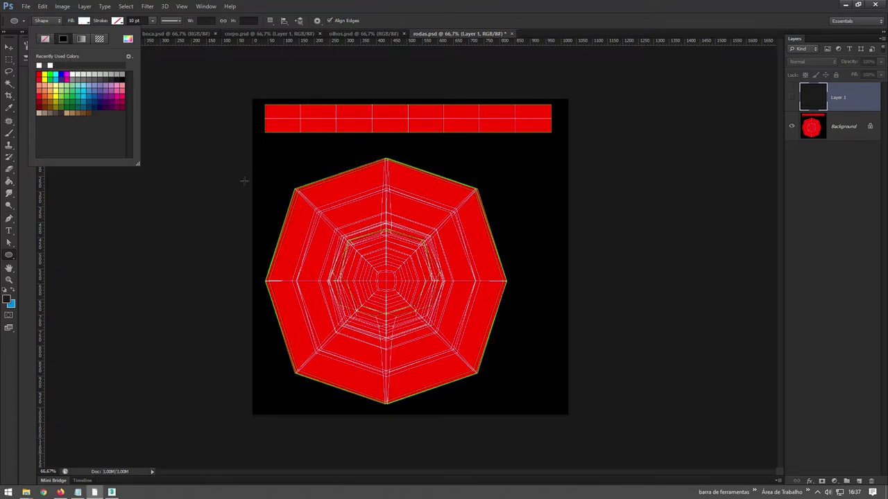
{"action": "left_click", "coordinate": [81, 72]}
{"action": "left_click_drag", "start_coordinate": [387, 281], "coordinate": [439, 352], "text": "alt+shift"}
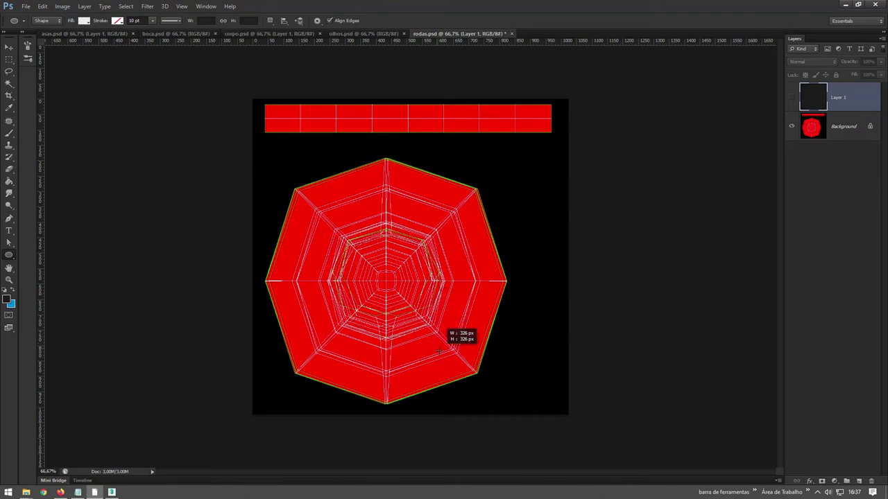
{"action": "left_click_drag", "start_coordinate": [439, 352], "coordinate": [441, 354], "text": "alt+shift"}
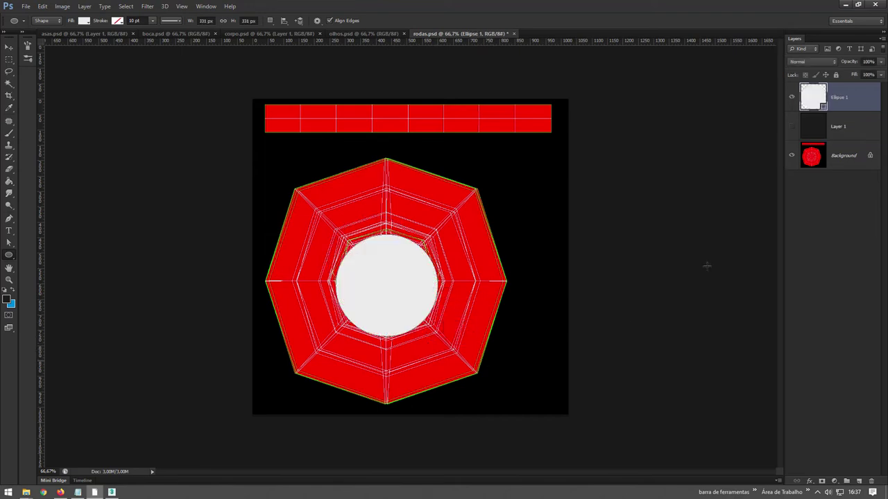
{"action": "left_click", "coordinate": [791, 128]}
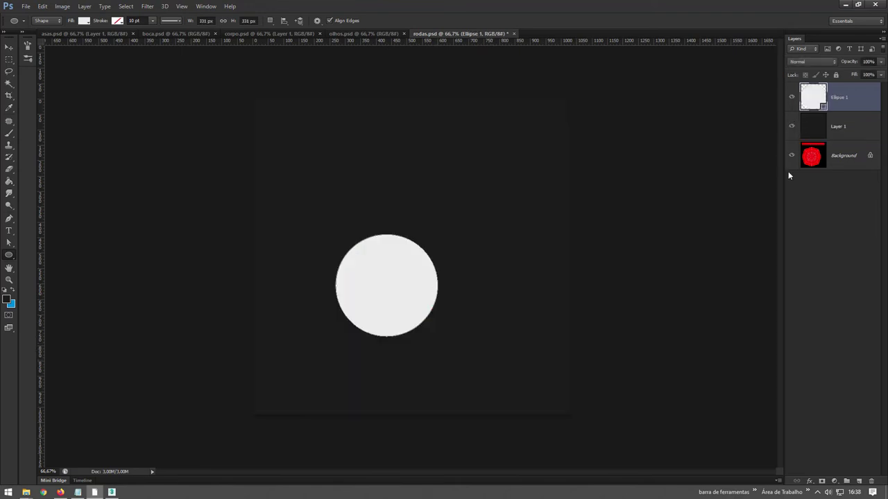
{"action": "key", "text": "ctrl+s"}
Zoom and orbit under the airplane to check the dark grey wheels with white hubs, then return to Photoshop.
{"action": "left_click", "coordinate": [111, 493]}
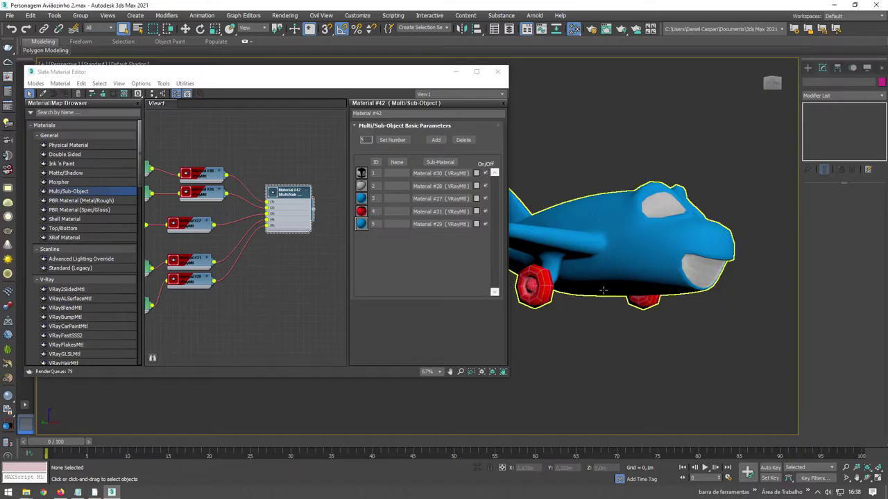
{"action": "scroll", "coordinate": [702, 325], "scroll_direction": "up", "scroll_amount": 5}
{"action": "scroll", "coordinate": [701, 324], "scroll_direction": "up", "scroll_amount": 3}
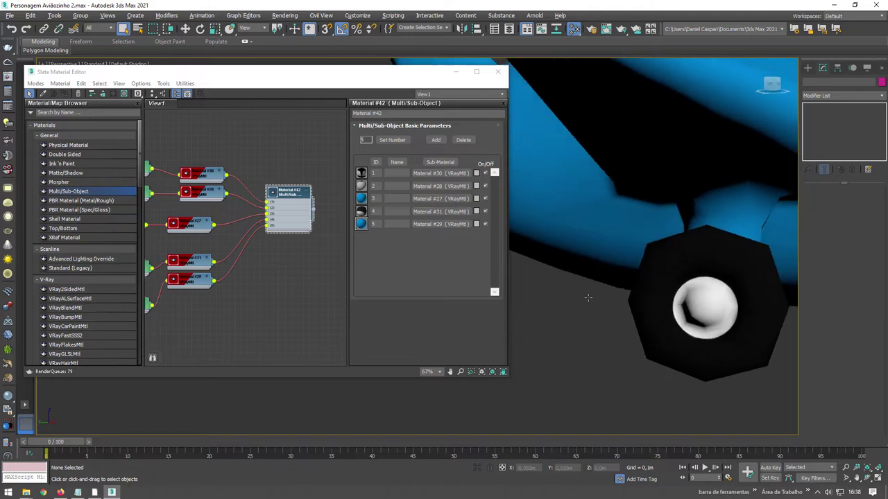
{"action": "scroll", "coordinate": [702, 324], "scroll_direction": "up", "scroll_amount": 2}
{"action": "scroll", "coordinate": [702, 324], "scroll_direction": "down", "scroll_amount": 1}
{"action": "scroll", "coordinate": [600, 307], "scroll_direction": "down", "scroll_amount": 5}
{"action": "mouse_move", "coordinate": [600, 307]}
{"action": "middle_mouse_down", "text": "alt"}
{"action": "mouse_move", "coordinate": [625, 221]}
{"action": "mouse_move", "coordinate": [620, 255]}
{"action": "middle_mouse_up", "text": "alt"}
{"action": "scroll", "coordinate": [625, 222], "scroll_direction": "up", "scroll_amount": 3}
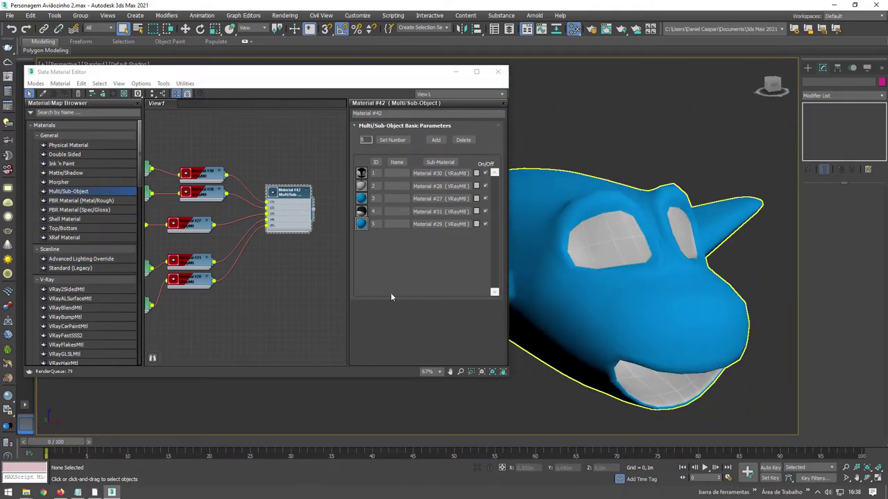
{"action": "left_click", "coordinate": [84, 493]}
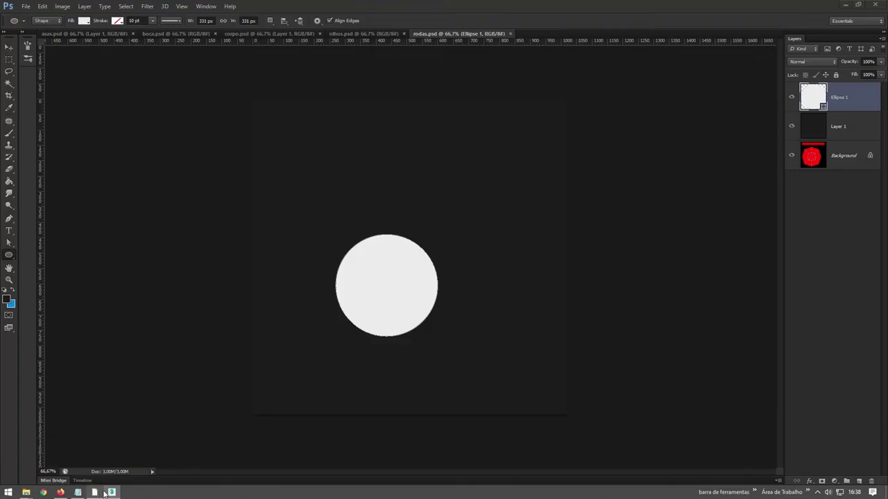
Zoom into olhos.psd and draw a black-filled oval pupil over the left eye.
{"action": "left_click", "coordinate": [349, 35]}
{"action": "key", "text": "z"}
{"action": "left_click", "coordinate": [323, 256]}
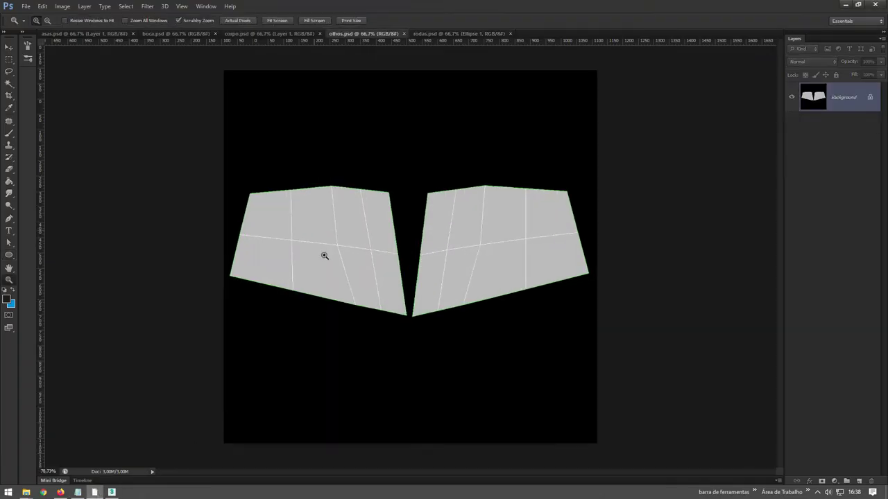
{"action": "left_click", "coordinate": [323, 256]}
{"action": "left_click", "coordinate": [9, 254]}
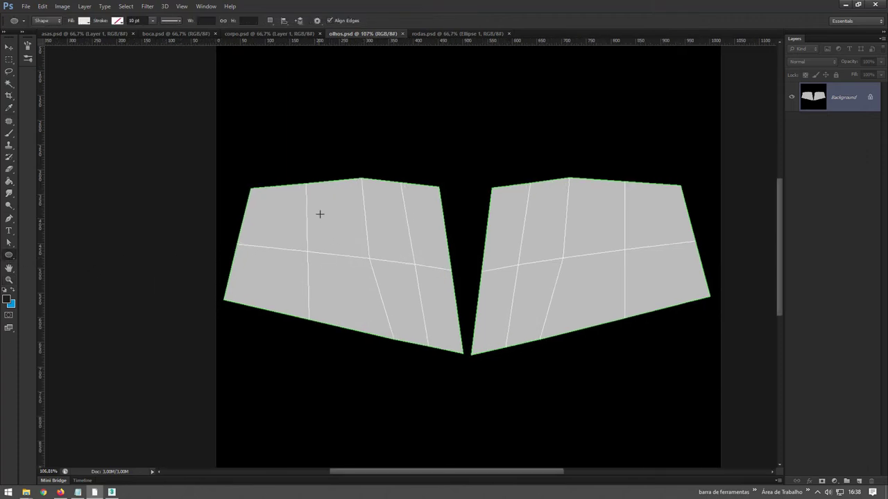
{"action": "left_click_drag", "start_coordinate": [319, 214], "coordinate": [382, 320]}
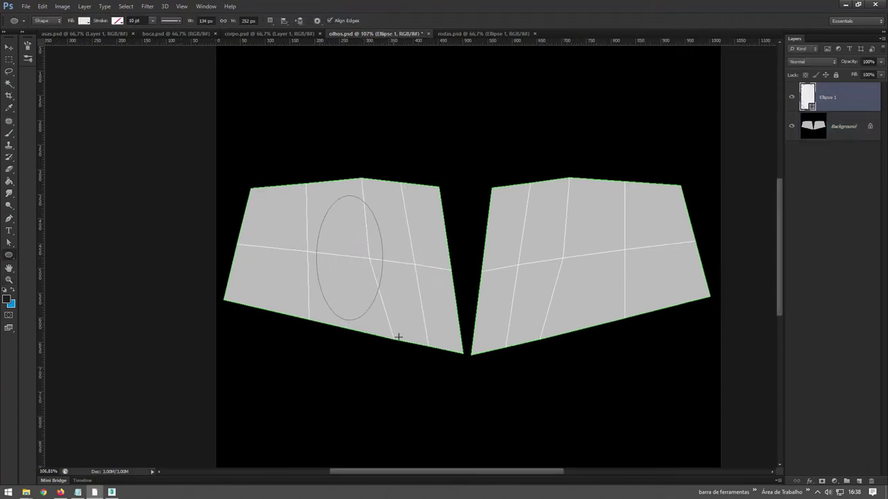
{"action": "double_click", "coordinate": [809, 99]}
{"action": "left_click", "coordinate": [489, 230]}
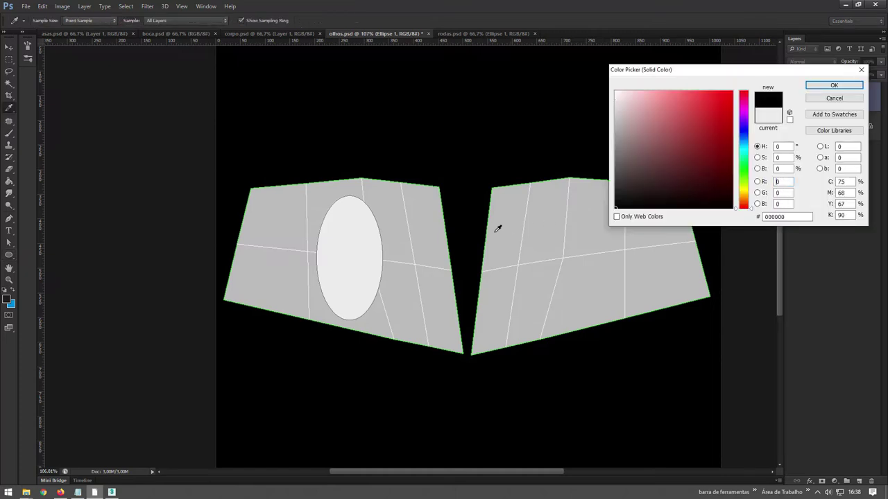
{"action": "left_click", "coordinate": [832, 85]}
Add a smaller near-white #f4f4f4 highlight oval inside the pupil and select both layers.
{"action": "left_click_drag", "start_coordinate": [347, 199], "coordinate": [375, 257]}
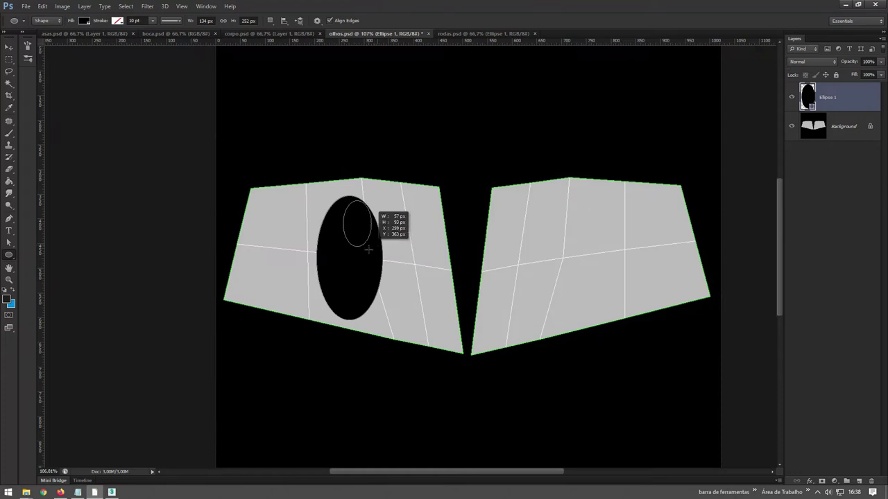
{"action": "left_click_drag", "start_coordinate": [375, 257], "coordinate": [371, 253]}
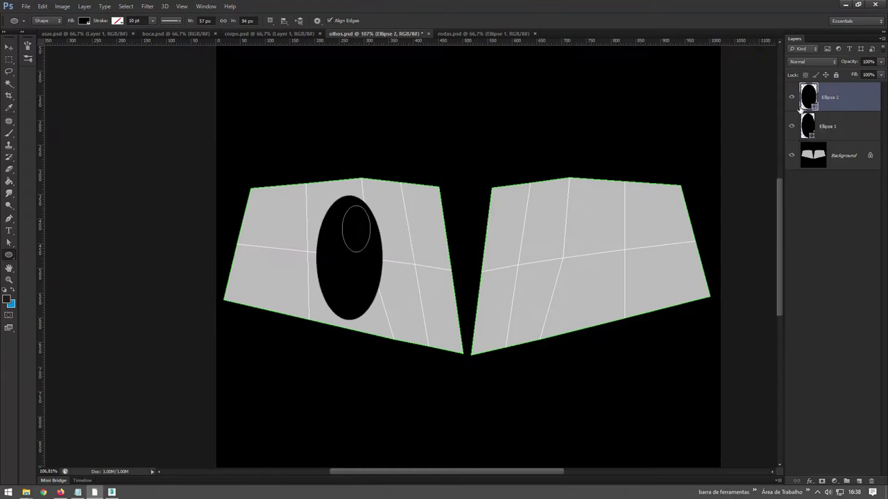
{"action": "double_click", "coordinate": [806, 103]}
{"action": "left_click", "coordinate": [617, 98]}
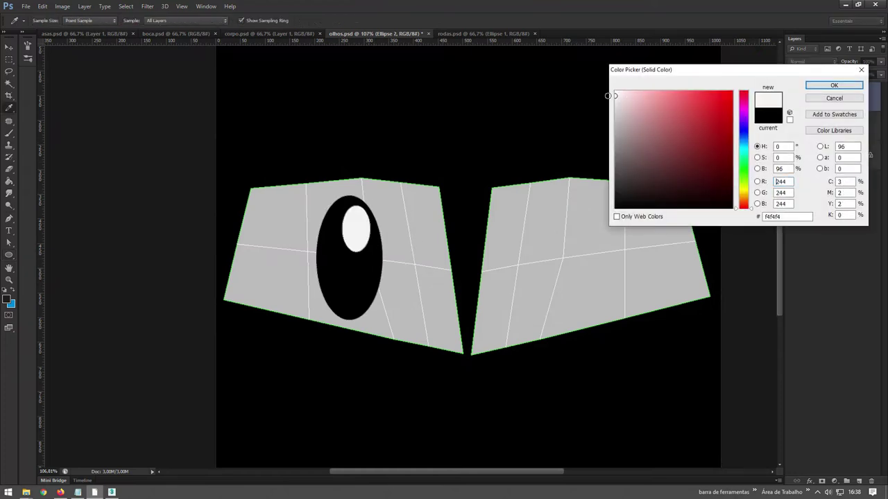
{"action": "left_click", "coordinate": [830, 90]}
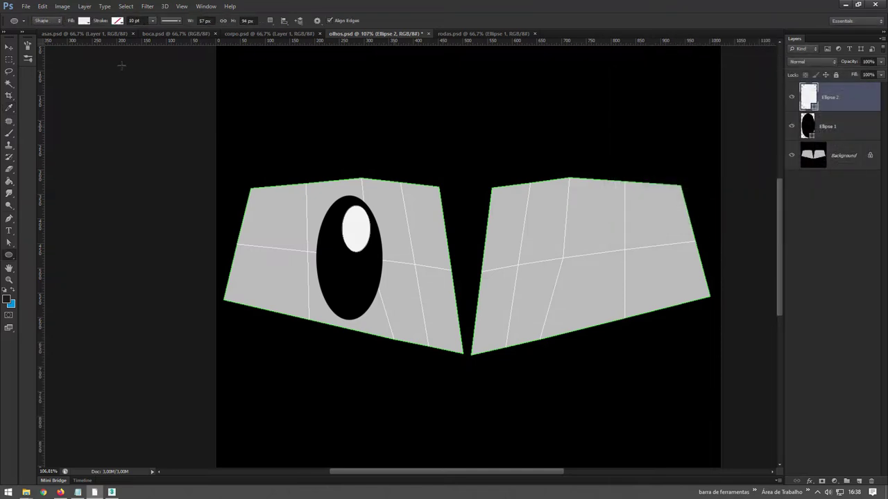
{"action": "left_click", "coordinate": [7, 50]}
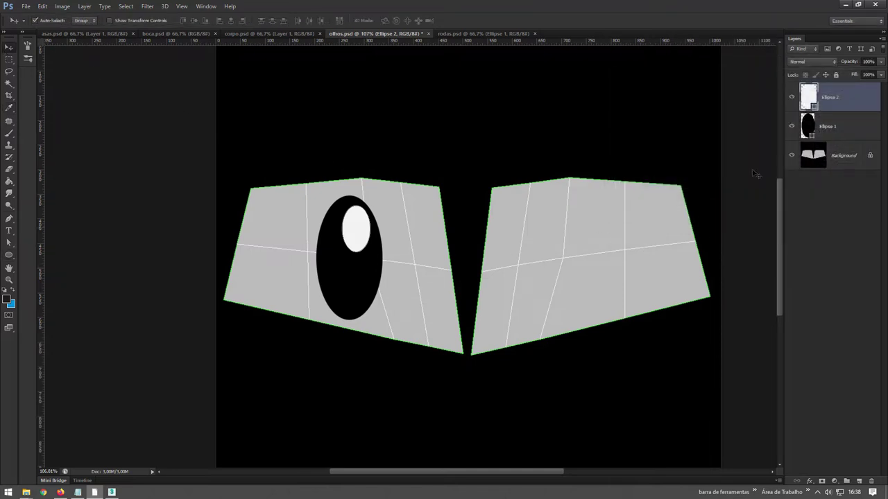
{"action": "left_click", "coordinate": [816, 139], "text": "shift"}
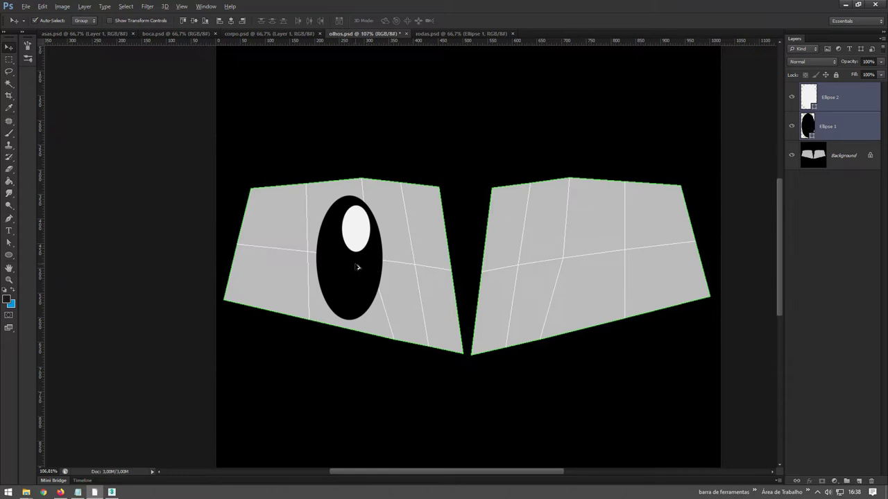
Alt-drag a copy of the pupil and highlight onto the right eye and nudge the left pupil right.
{"action": "left_click_drag", "start_coordinate": [357, 267], "coordinate": [580, 261], "text": "alt"}
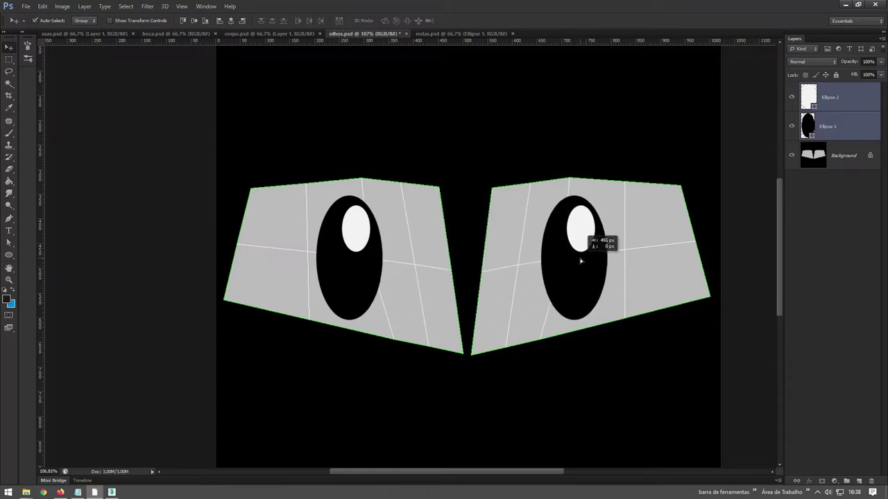
{"action": "left_click_drag", "start_coordinate": [581, 261], "coordinate": [575, 260], "text": "alt"}
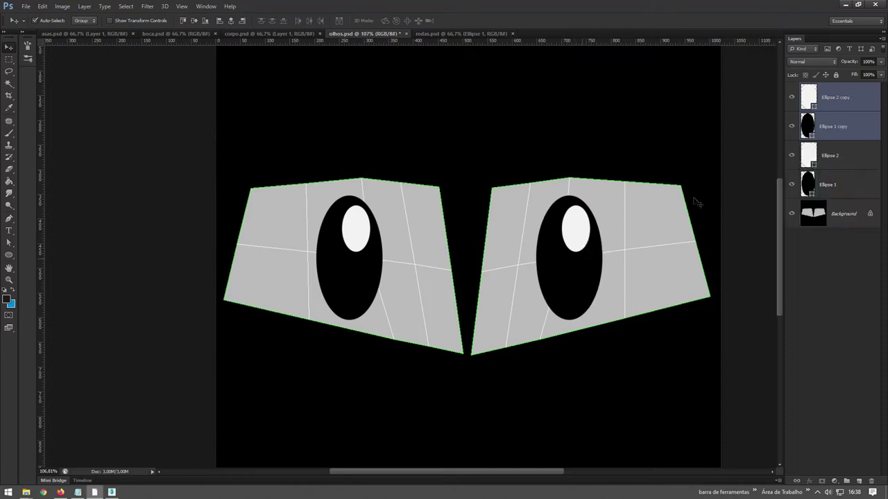
{"action": "left_click", "coordinate": [839, 154]}
{"action": "left_click", "coordinate": [832, 184], "text": "shift"}
{"action": "left_click_drag", "start_coordinate": [356, 292], "coordinate": [369, 291]}
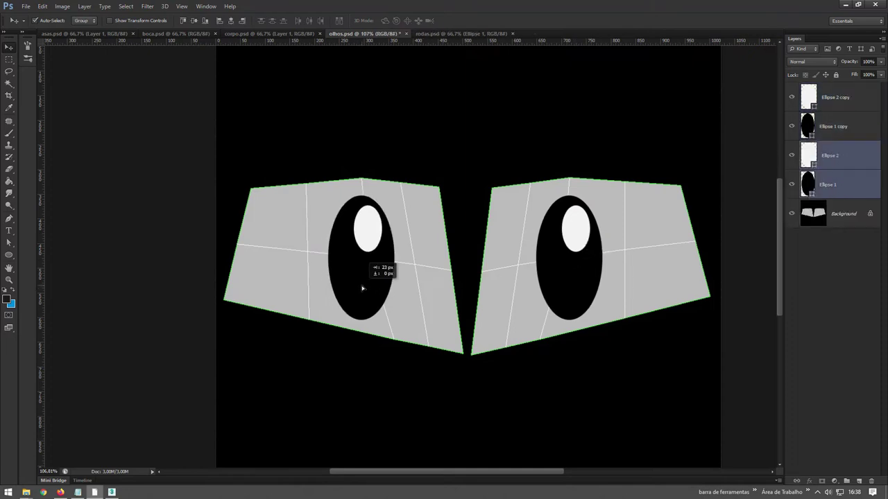
Fill a new layer above Background with white behind the pupils, then zoom out.
{"action": "left_click", "coordinate": [830, 208]}
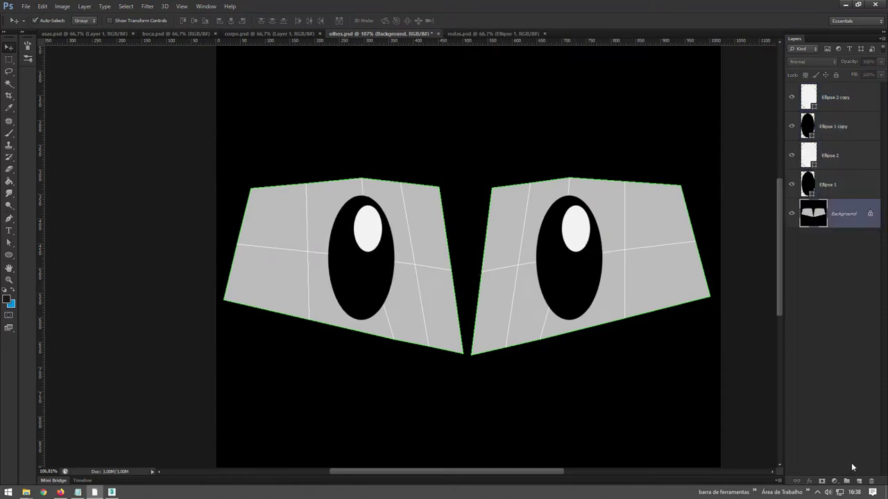
{"action": "left_click", "coordinate": [860, 481]}
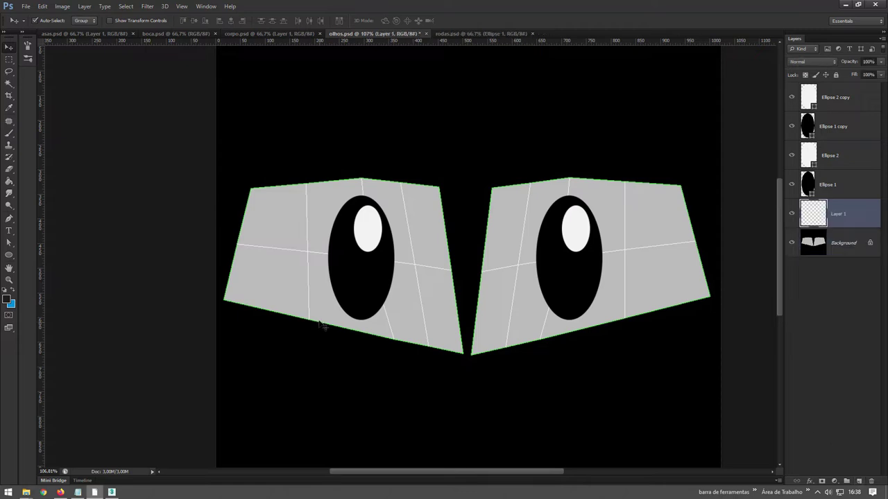
{"action": "left_click", "coordinate": [6, 290]}
{"action": "key", "text": "ctrl+BackSpace"}
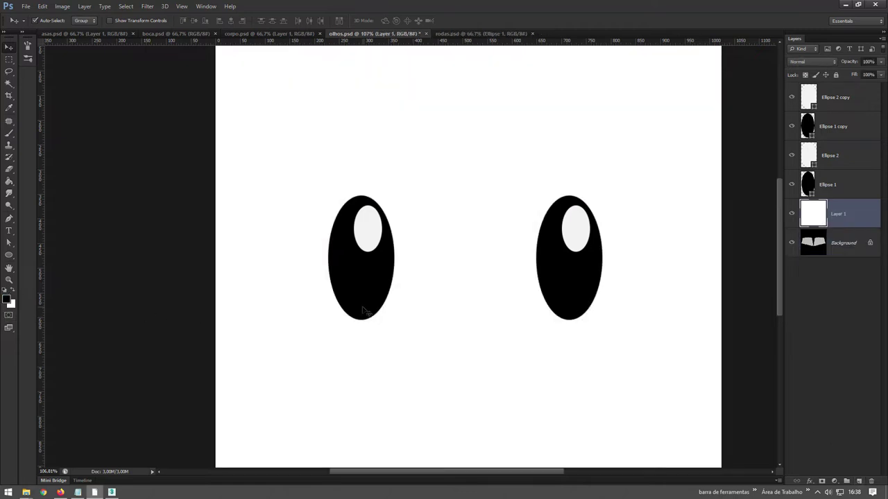
{"action": "left_click_drag", "start_coordinate": [446, 256], "coordinate": [416, 218], "text": "ctrl"}
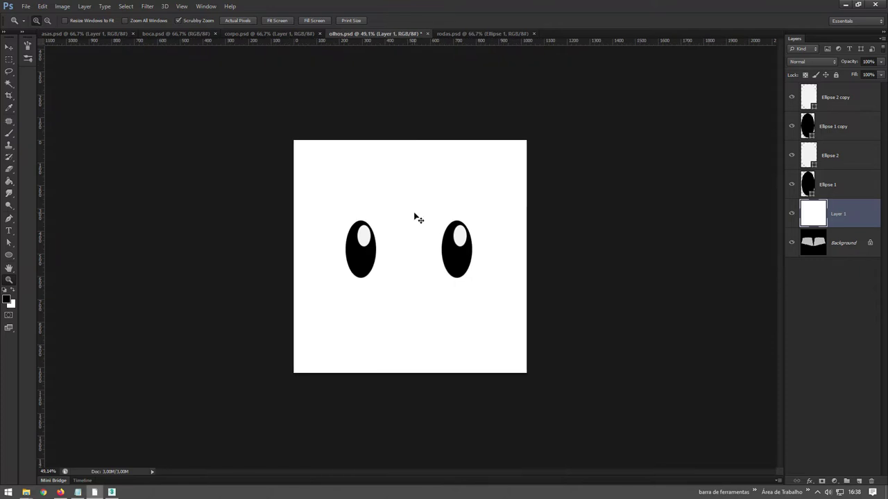
{"action": "left_click", "coordinate": [111, 491]}
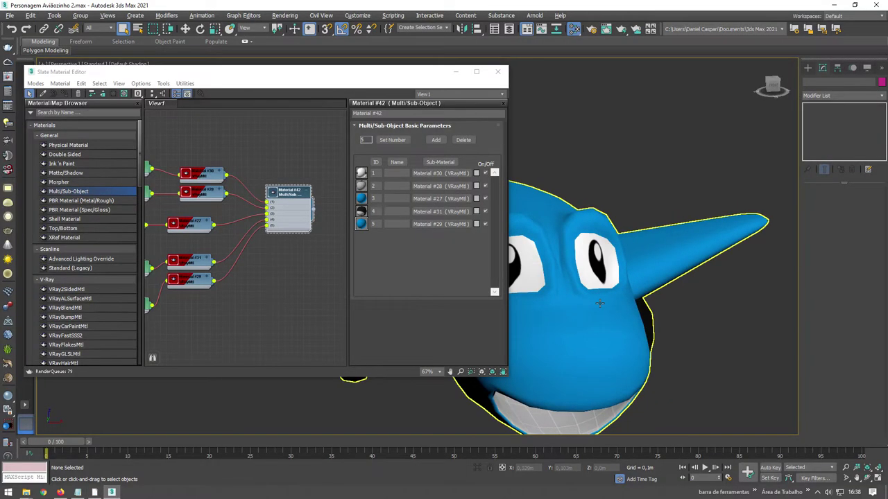
Close the Slate Material Editor to view the airplane's new eyes.
{"action": "middle_click_drag", "start_coordinate": [672, 297], "coordinate": [611, 212], "text": "alt"}
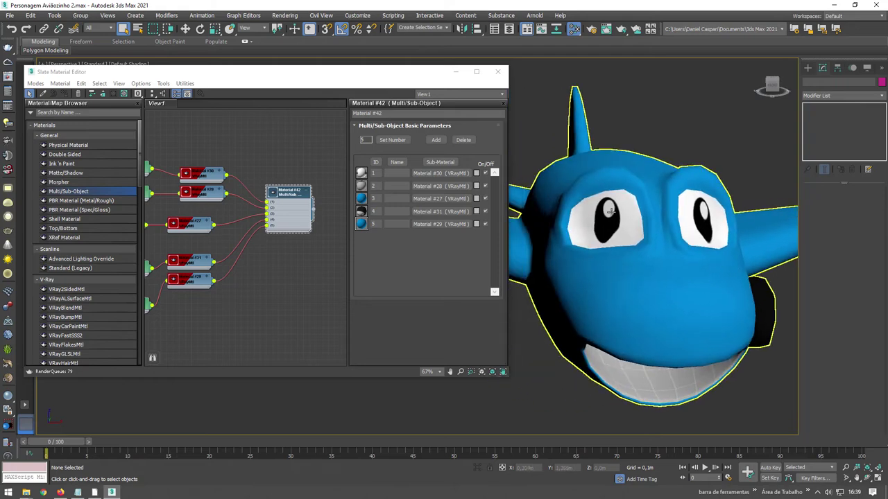
{"action": "scroll", "coordinate": [617, 216], "scroll_direction": "up", "scroll_amount": 5}
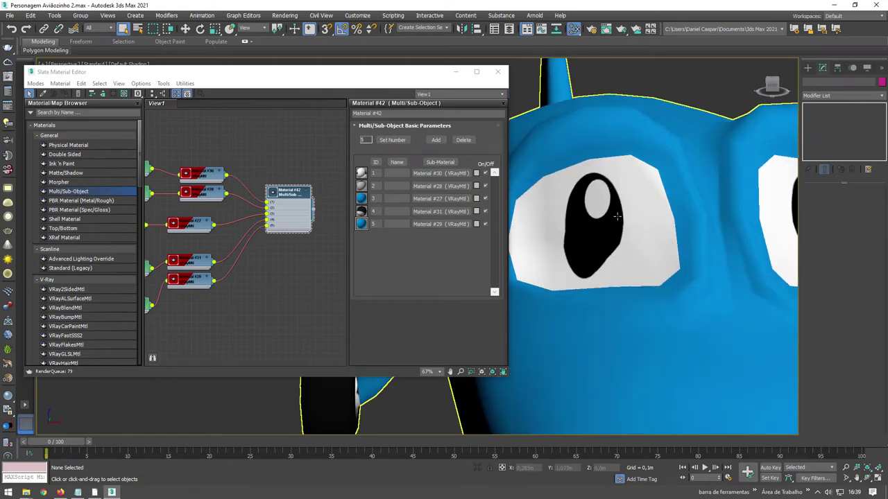
{"action": "left_click", "coordinate": [455, 73]}
Select the airplane, enter Polygon level, and select the eye polygons by material ID.
{"action": "left_click", "coordinate": [603, 227]}
{"action": "middle_click_drag", "start_coordinate": [603, 226], "coordinate": [613, 177], "text": "alt"}
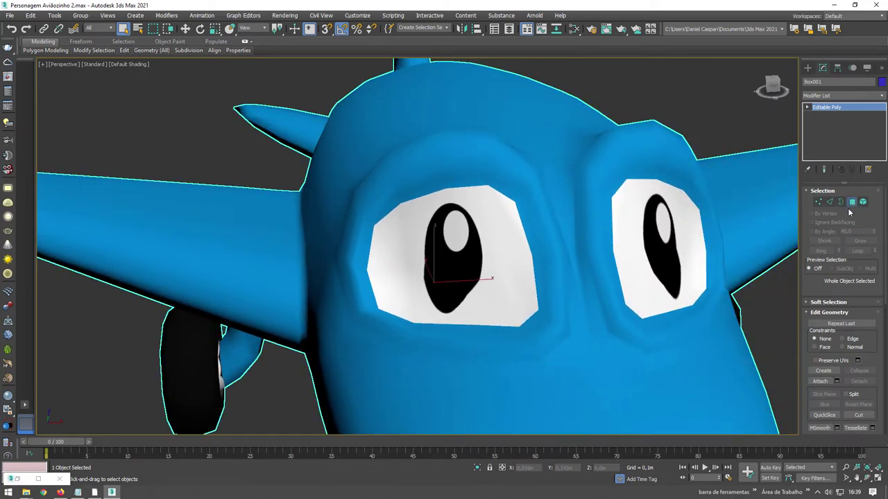
{"action": "left_click", "coordinate": [851, 203]}
{"action": "scroll", "coordinate": [871, 248], "scroll_direction": "down", "scroll_amount": 5}
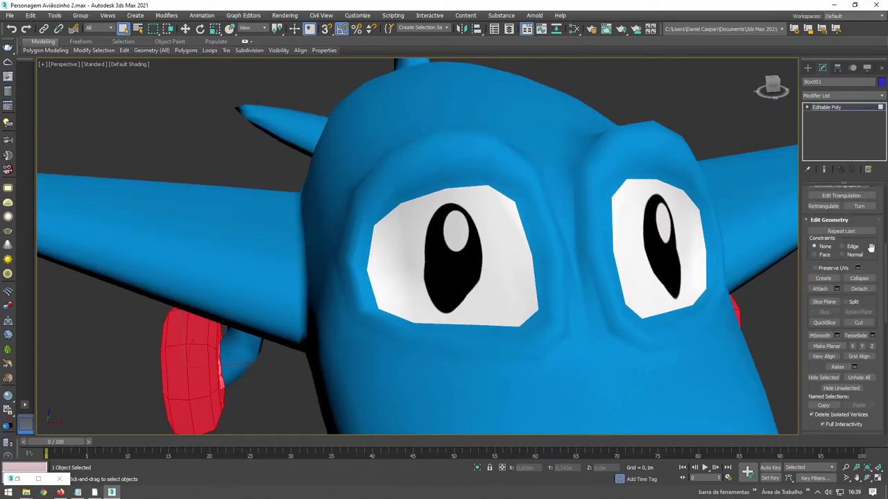
{"action": "scroll", "coordinate": [873, 354], "scroll_direction": "down", "scroll_amount": 5}
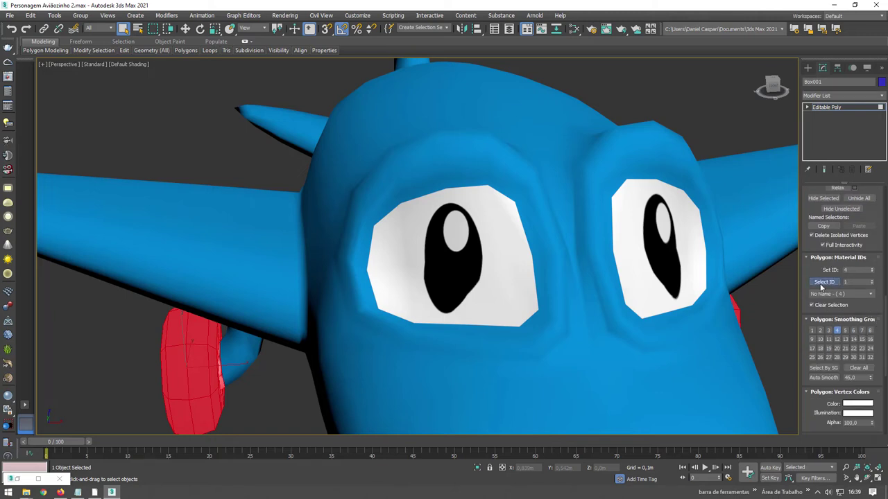
{"action": "left_click", "coordinate": [824, 282]}
Add an Unwrap UVW modifier to the eye polygons and select both eye UV islands.
{"action": "left_click", "coordinate": [881, 95]}
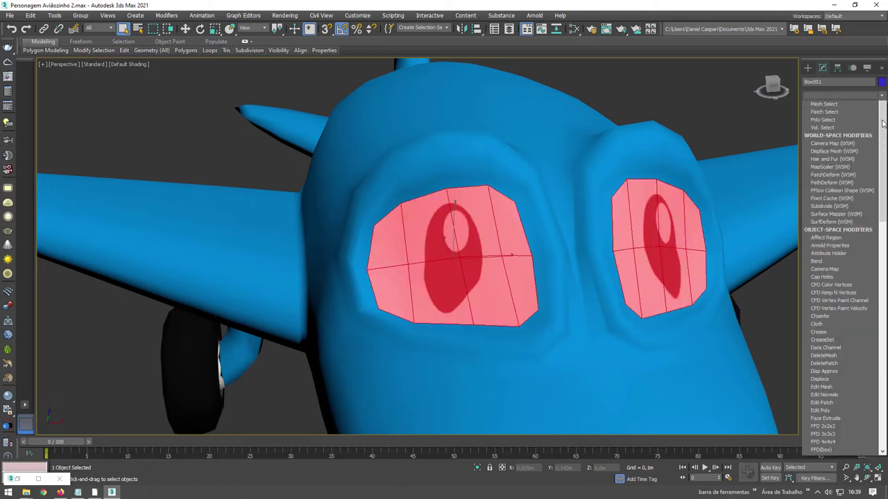
{"action": "scroll", "coordinate": [839, 312], "scroll_direction": "down", "scroll_amount": 15}
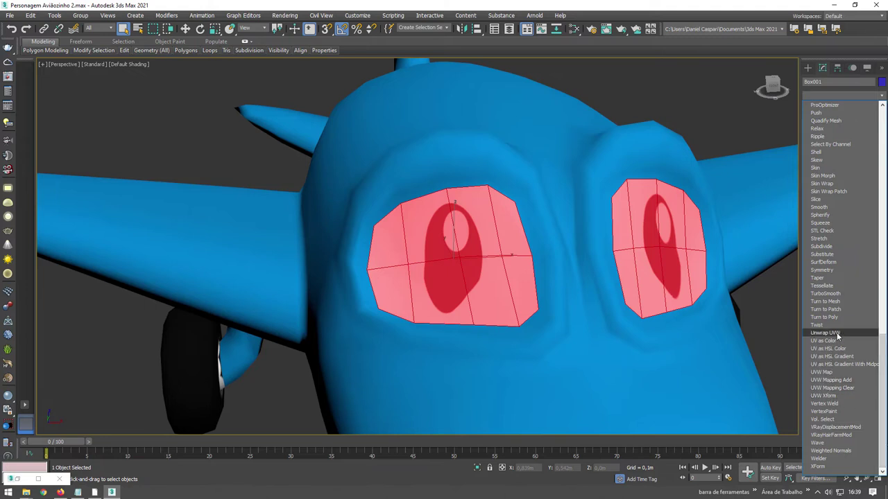
{"action": "left_click", "coordinate": [825, 333]}
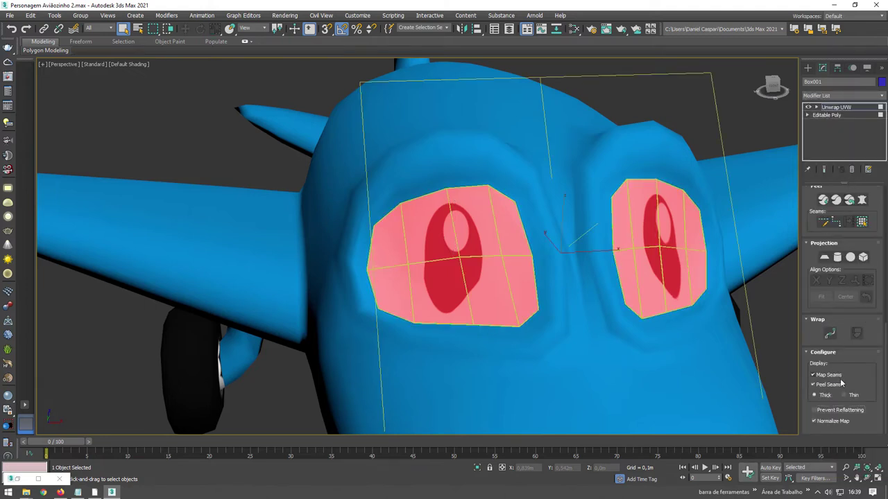
{"action": "left_click_drag", "start_coordinate": [794, 303], "coordinate": [683, 301]}
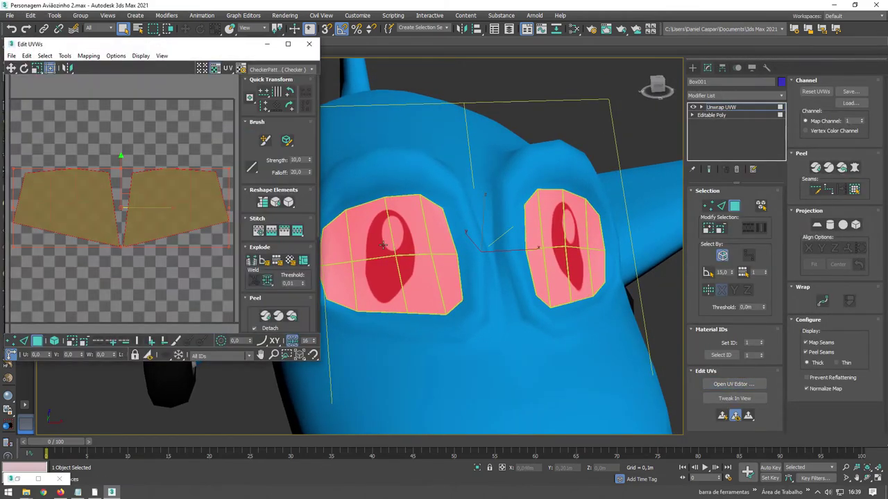
{"action": "middle_click_drag", "start_coordinate": [382, 239], "coordinate": [451, 234], "text": "alt"}
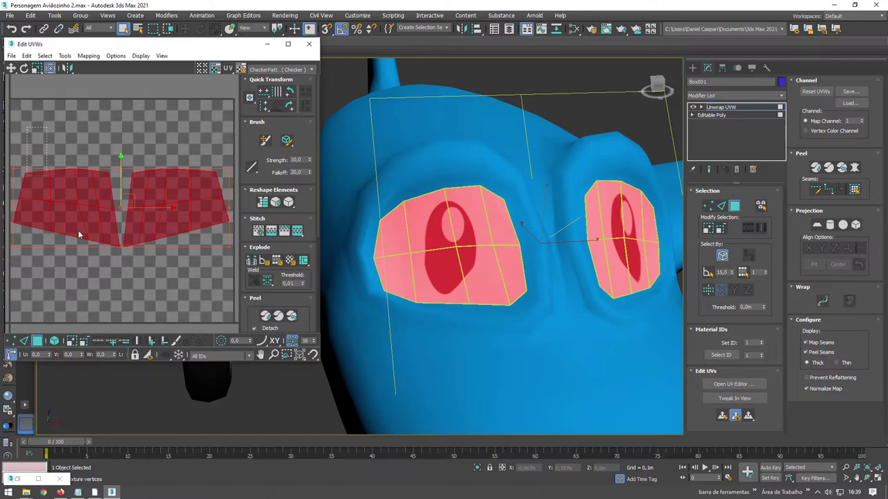
{"action": "left_click_drag", "start_coordinate": [26, 127], "coordinate": [113, 269]}
{"action": "key", "text": "z"}
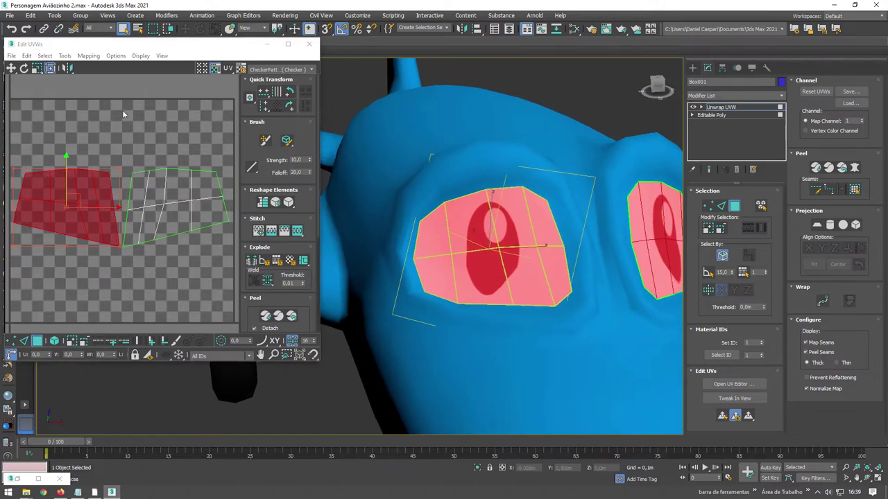
Relax the left and right eye UV islands with Tools > Relax until they are rounded.
{"action": "left_click", "coordinate": [64, 55]}
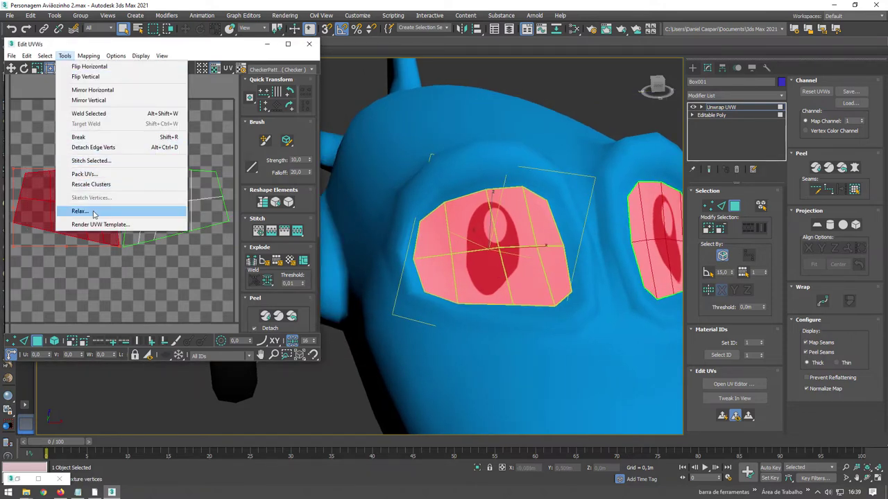
{"action": "left_click", "coordinate": [80, 213]}
{"action": "left_click", "coordinate": [108, 124]}
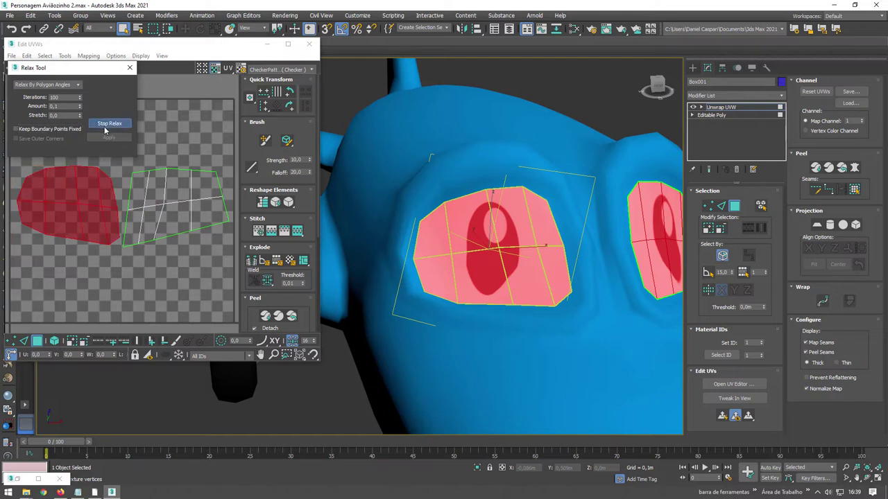
{"action": "left_click", "coordinate": [106, 125]}
{"action": "left_click", "coordinate": [180, 201]}
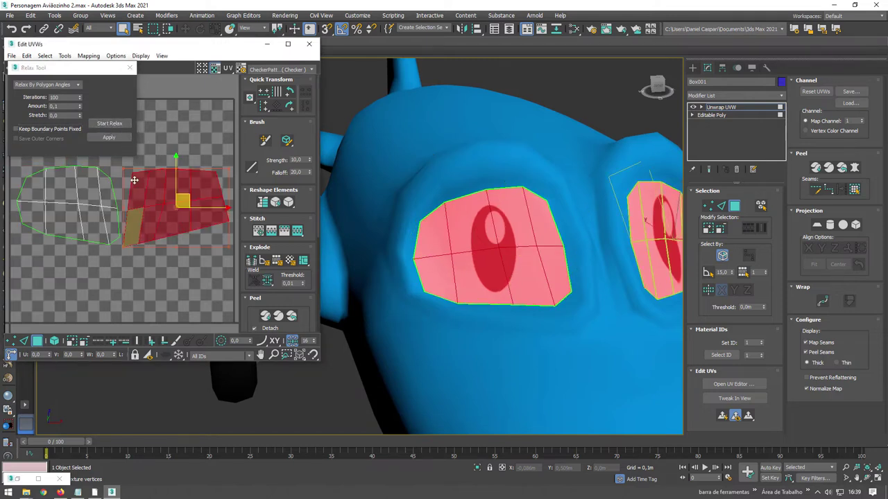
{"action": "left_click", "coordinate": [109, 123]}
{"action": "left_click", "coordinate": [109, 123]}
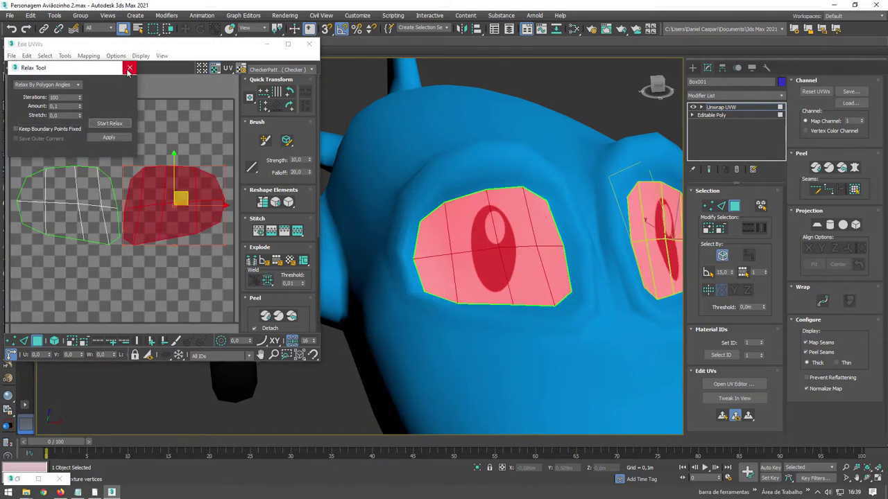
{"action": "left_click", "coordinate": [129, 68]}
Close the UV editor and convert the airplane to an Editable Poly.
{"action": "mouse_move", "coordinate": [525, 276]}
{"action": "middle_mouse_down", "text": "alt"}
{"action": "mouse_move", "coordinate": [485, 278]}
{"action": "mouse_move", "coordinate": [500, 278]}
{"action": "mouse_move", "coordinate": [348, 206]}
{"action": "middle_mouse_up", "text": "alt"}
{"action": "scroll", "coordinate": [499, 277], "scroll_direction": "down", "scroll_amount": 3}
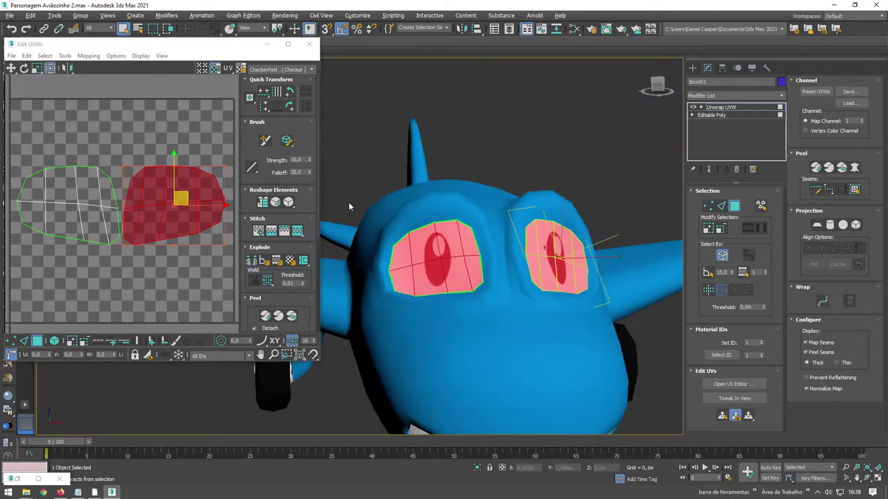
{"action": "left_click", "coordinate": [309, 44]}
{"action": "left_click", "coordinate": [725, 108]}
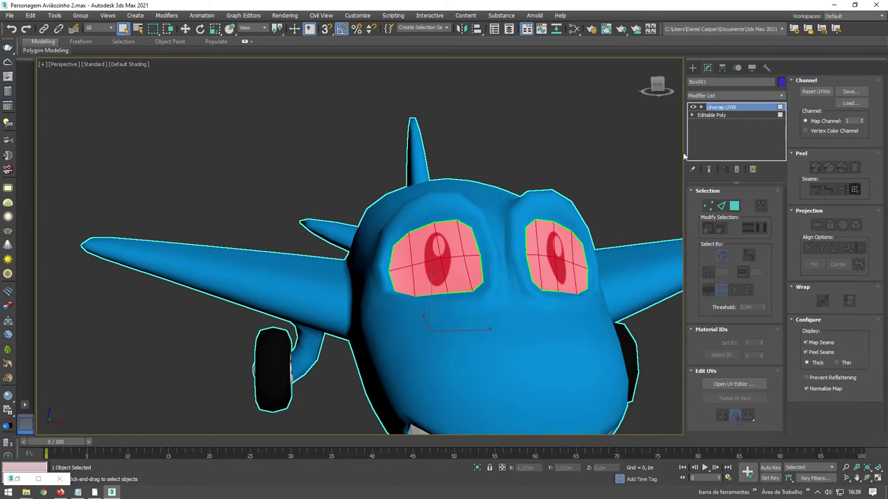
{"action": "key", "text": "3"}
{"action": "middle_click_drag", "start_coordinate": [416, 243], "coordinate": [437, 196], "text": "alt"}
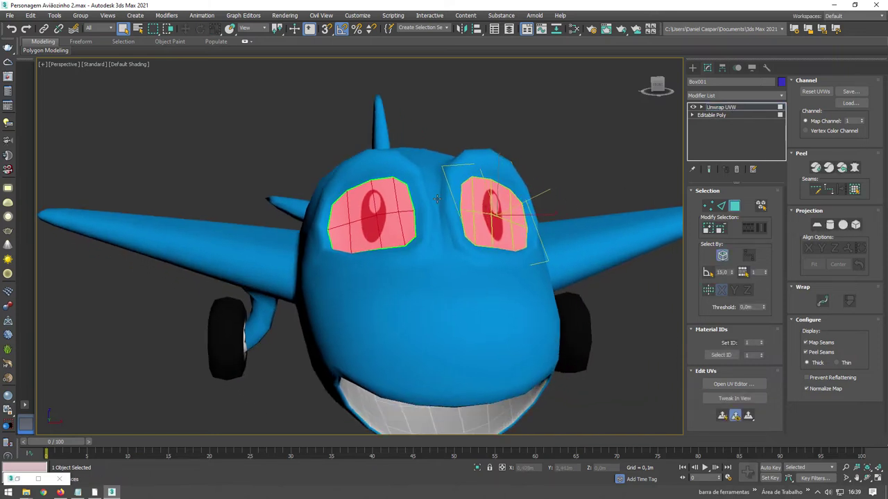
{"action": "right_click", "coordinate": [437, 197]}
{"action": "mouse_move", "coordinate": [454, 297]}
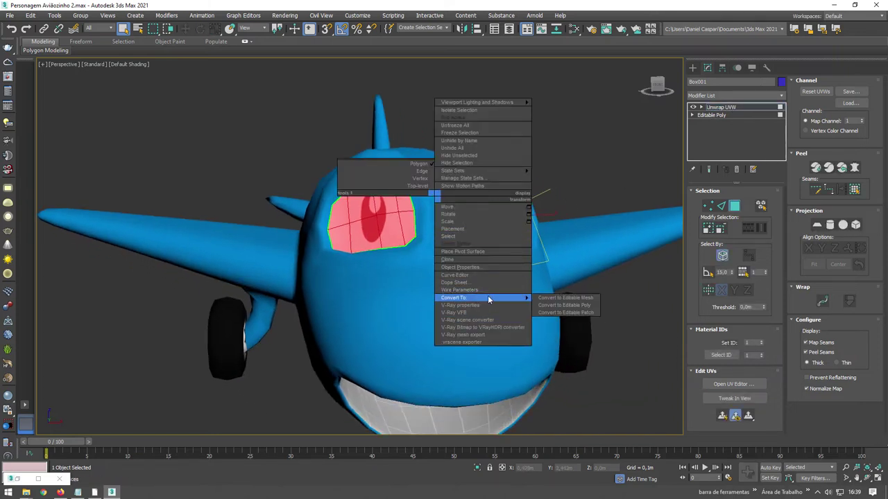
{"action": "left_click", "coordinate": [564, 306]}
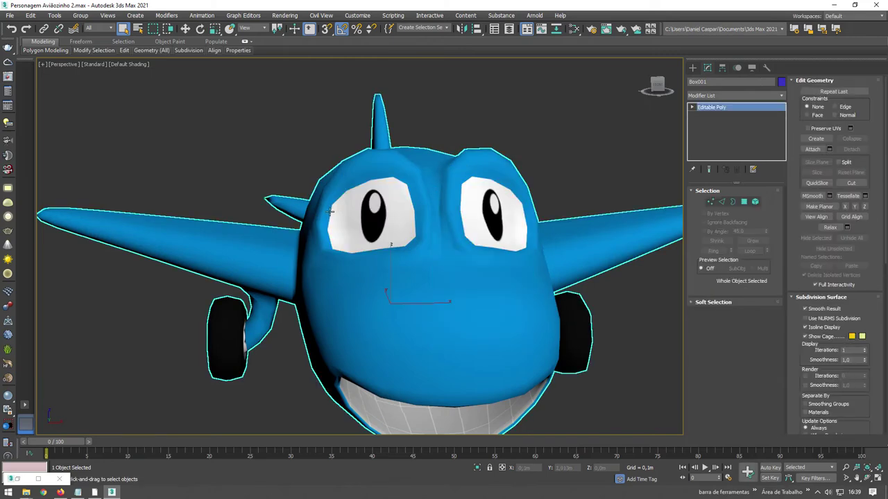
{"action": "mouse_move", "coordinate": [333, 220]}
{"action": "middle_mouse_down", "text": "alt"}
{"action": "mouse_move", "coordinate": [298, 222]}
{"action": "mouse_move", "coordinate": [333, 219]}
{"action": "middle_mouse_up", "text": "alt"}
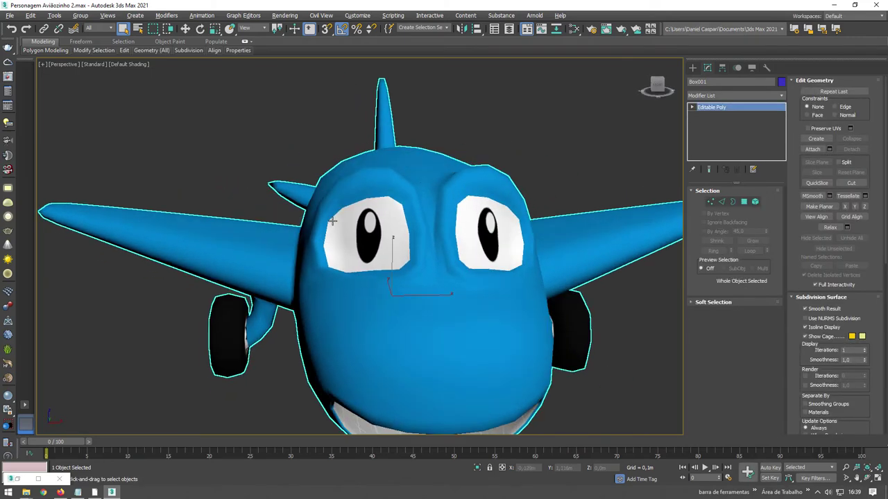
{"action": "left_click", "coordinate": [574, 30]}
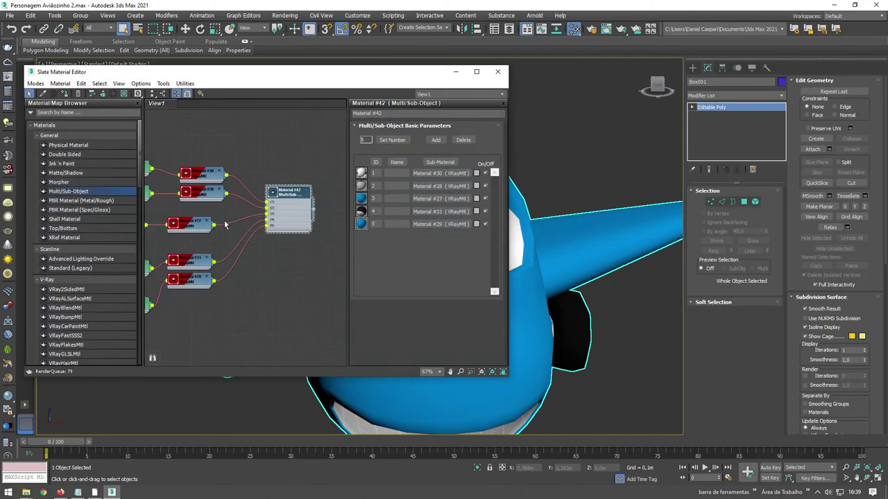
{"action": "key", "text": "l"}
{"action": "key", "text": "l"}
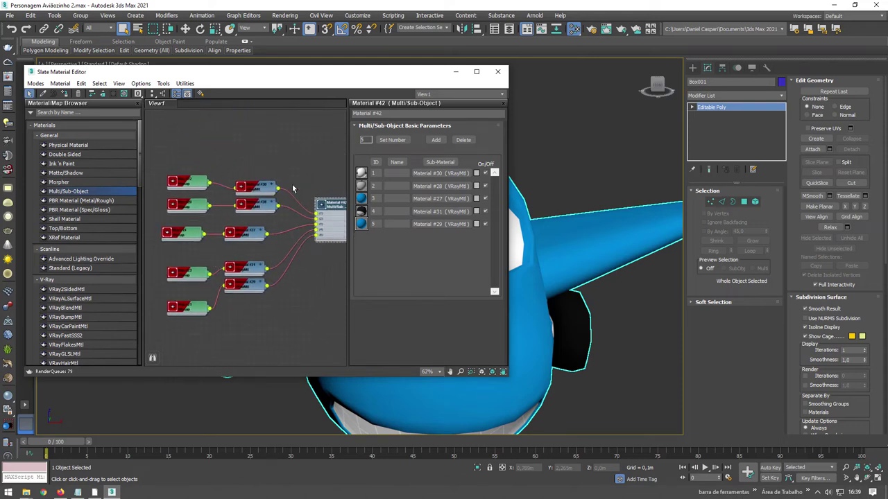
{"action": "middle_click_drag", "start_coordinate": [292, 188], "coordinate": [251, 171]}
{"action": "left_click_drag", "start_coordinate": [217, 171], "coordinate": [223, 153]}
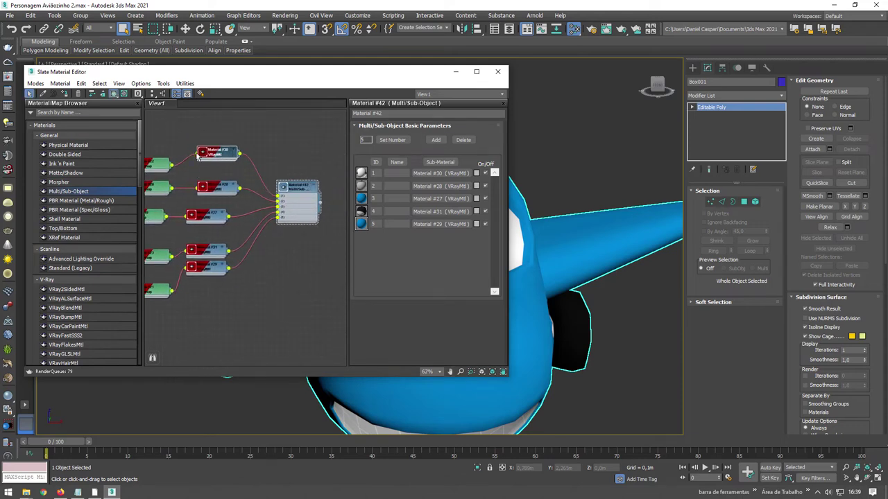
{"action": "left_click_drag", "start_coordinate": [155, 166], "coordinate": [172, 136]}
{"action": "mouse_move", "coordinate": [217, 153]}
{"action": "left_mouse_down"}
{"action": "mouse_move", "coordinate": [295, 145]}
{"action": "mouse_move", "coordinate": [229, 142]}
{"action": "left_mouse_up"}
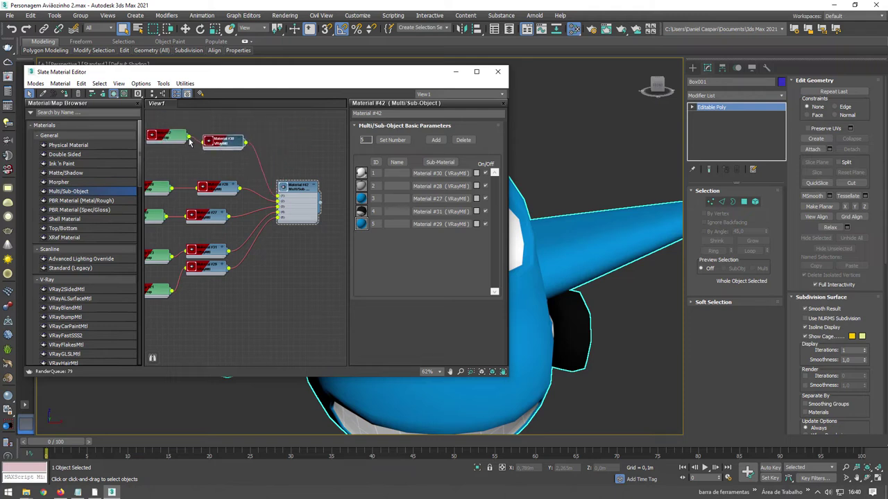
{"action": "double_click", "coordinate": [169, 141]}
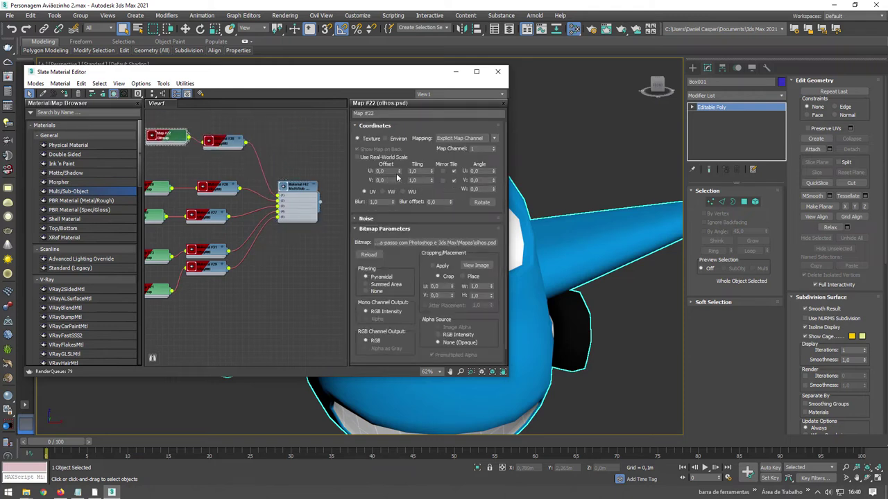
{"action": "middle_click_drag", "start_coordinate": [596, 199], "coordinate": [486, 188], "text": "alt"}
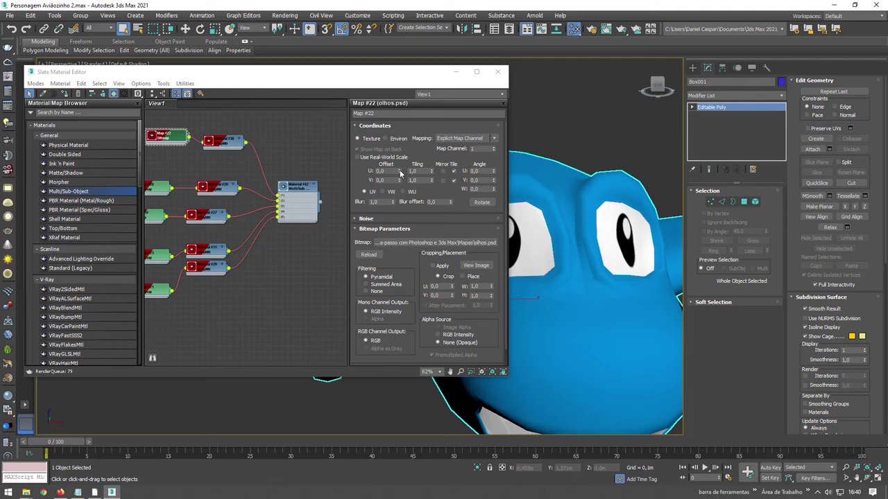
{"action": "left_click_drag", "start_coordinate": [399, 173], "coordinate": [412, 170]}
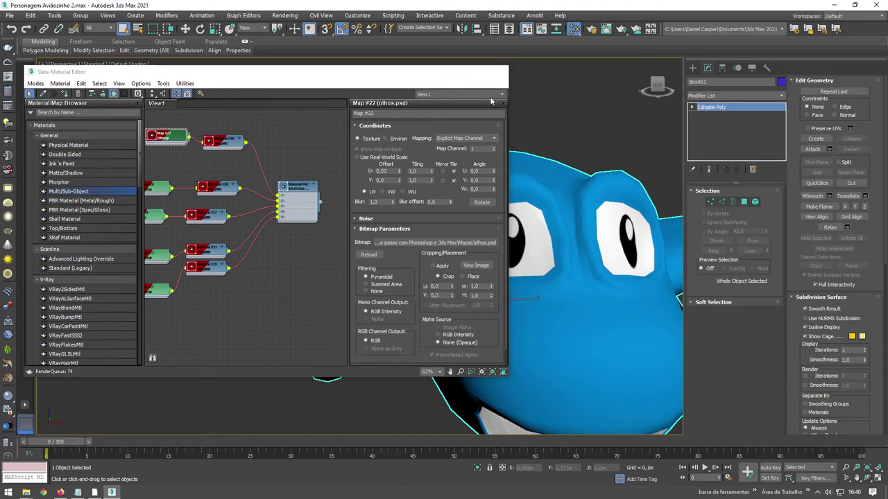
{"action": "left_click", "coordinate": [455, 71]}
{"action": "left_click", "coordinate": [573, 28]}
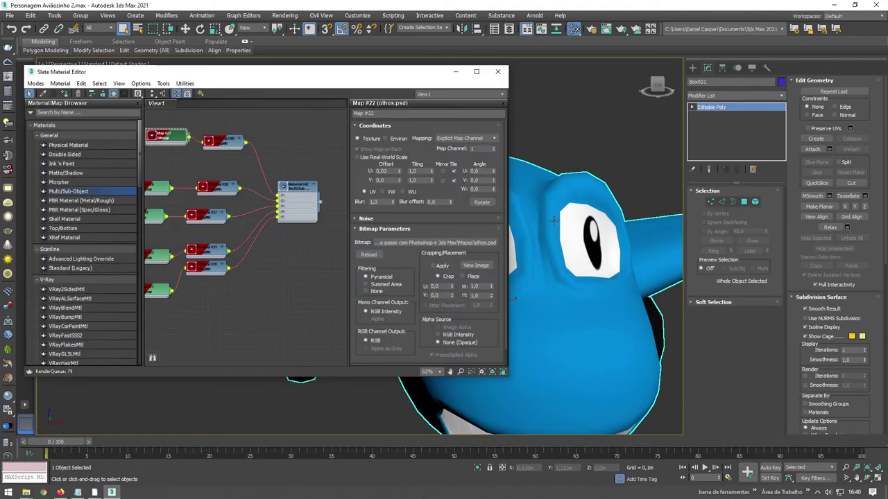
{"action": "scroll", "coordinate": [645, 226], "scroll_direction": "up", "scroll_amount": 2}
{"action": "scroll", "coordinate": [645, 225], "scroll_direction": "up", "scroll_amount": 2}
{"action": "middle_click_drag", "start_coordinate": [645, 226], "coordinate": [534, 192], "text": "alt"}
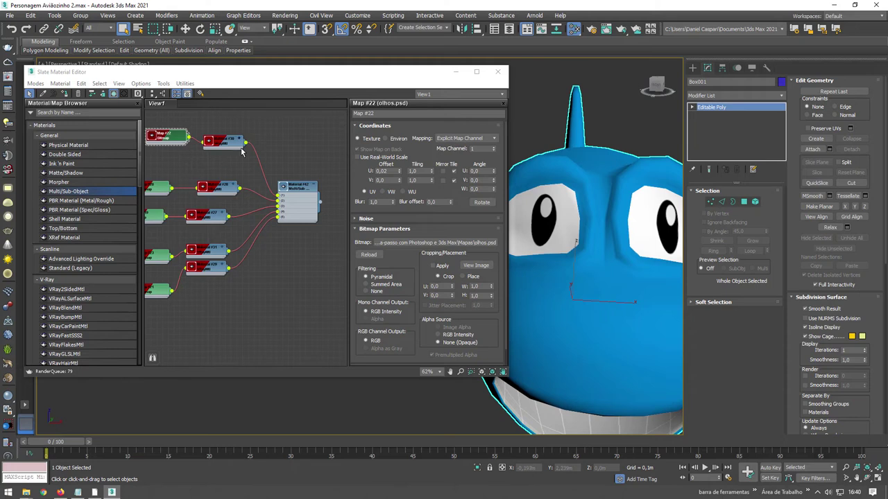
{"action": "mouse_move", "coordinate": [398, 170]}
{"action": "left_mouse_down"}
{"action": "mouse_move", "coordinate": [398, 192]}
{"action": "mouse_move", "coordinate": [399, 180]}
{"action": "left_mouse_up"}
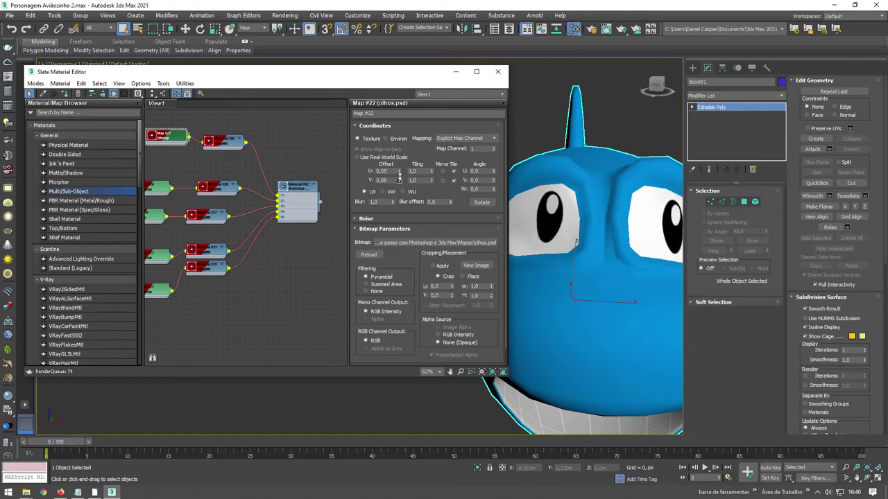
{"action": "right_click", "coordinate": [400, 171]}
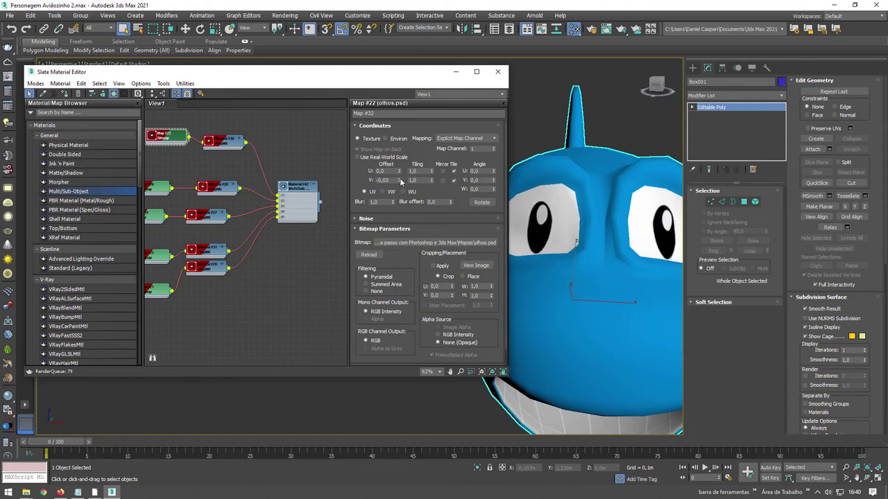
{"action": "right_click", "coordinate": [399, 180]}
{"action": "left_click", "coordinate": [455, 72]}
{"action": "scroll", "coordinate": [395, 236], "scroll_direction": "down", "scroll_amount": 5}
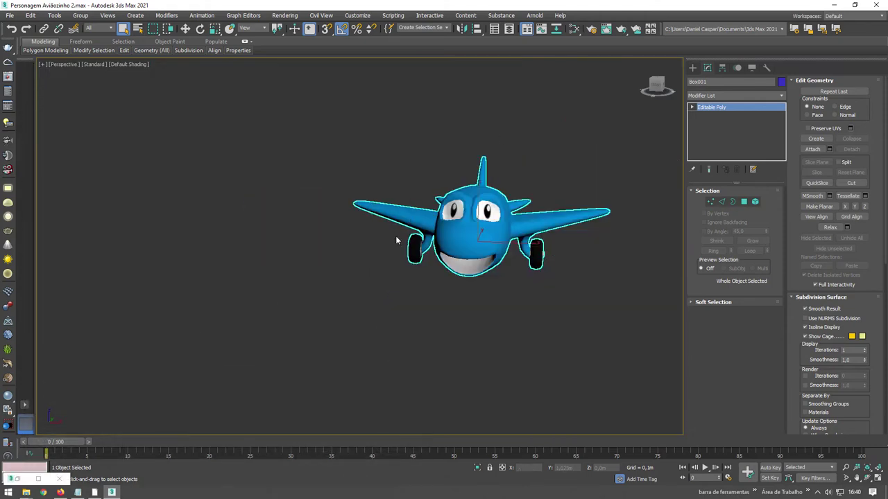
{"action": "mouse_move", "coordinate": [395, 236]}
{"action": "middle_mouse_down", "text": "alt"}
{"action": "mouse_move", "coordinate": [458, 264]}
{"action": "mouse_move", "coordinate": [128, 383]}
{"action": "middle_mouse_up", "text": "alt"}
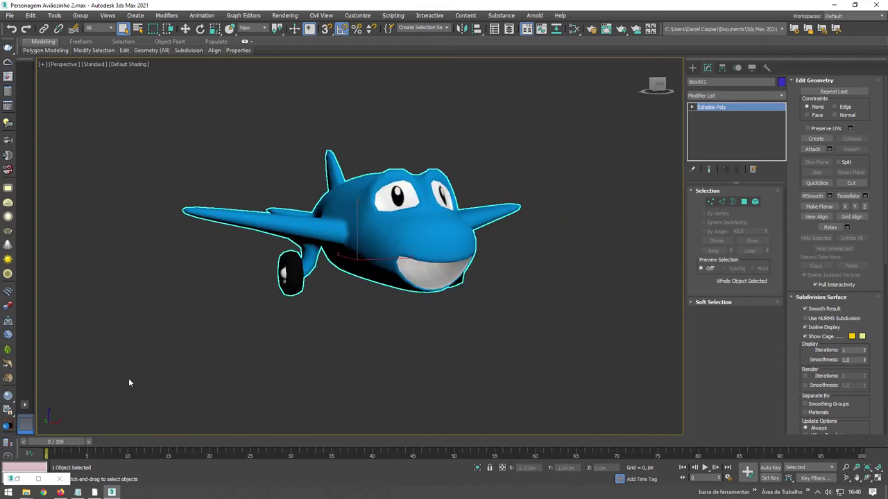
Add a new layer in boca.psd and fill it with a dark red foreground colour.
{"action": "left_click", "coordinate": [95, 493]}
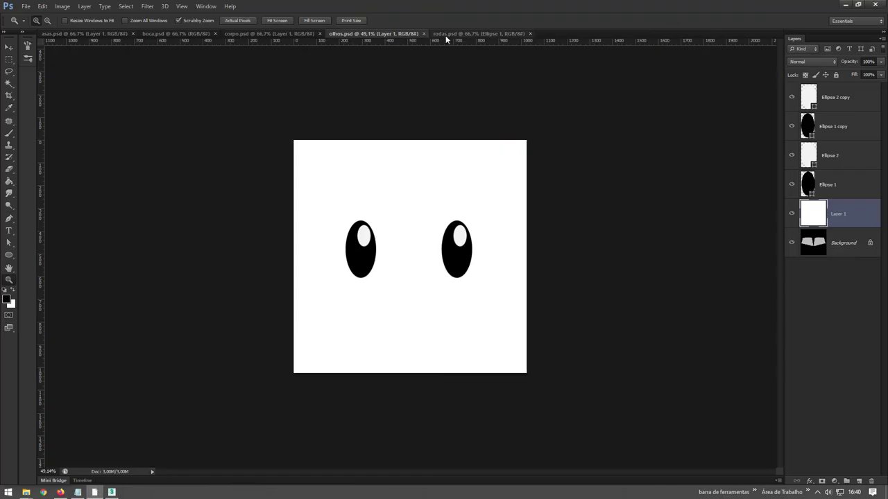
{"action": "left_click", "coordinate": [265, 32]}
{"action": "left_click", "coordinate": [176, 34]}
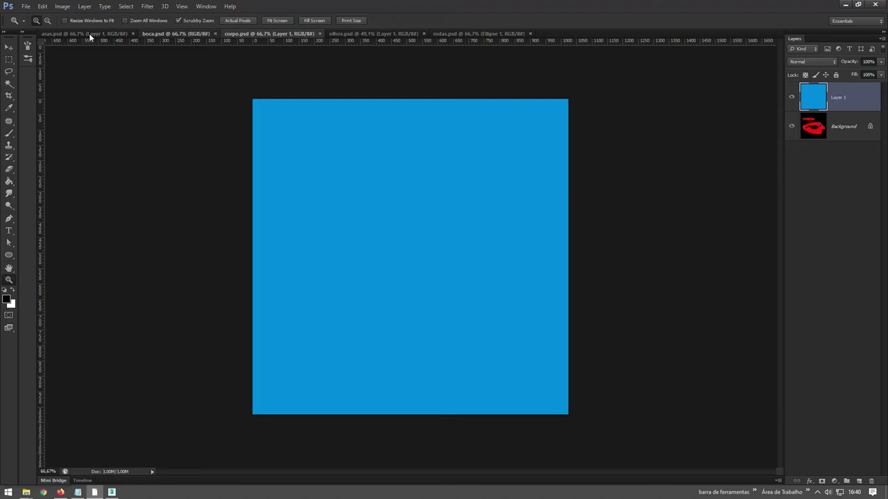
{"action": "left_click", "coordinate": [858, 484]}
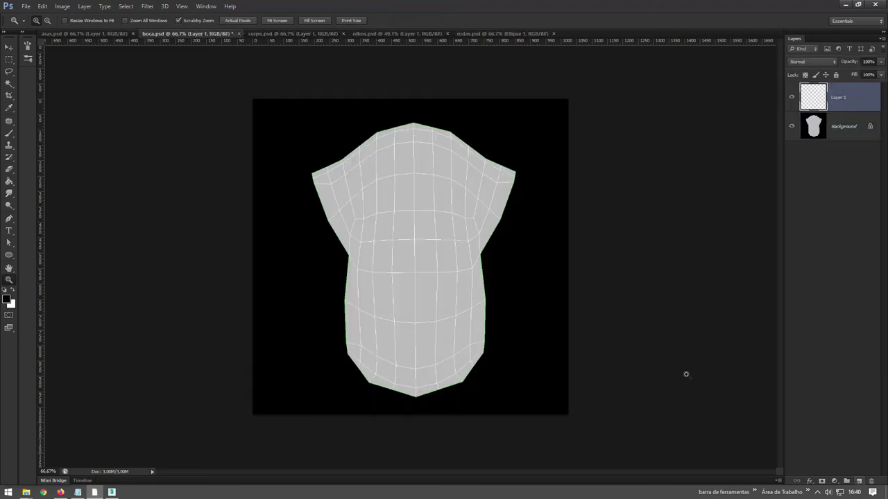
{"action": "left_click", "coordinate": [6, 299]}
{"action": "left_click", "coordinate": [711, 132]}
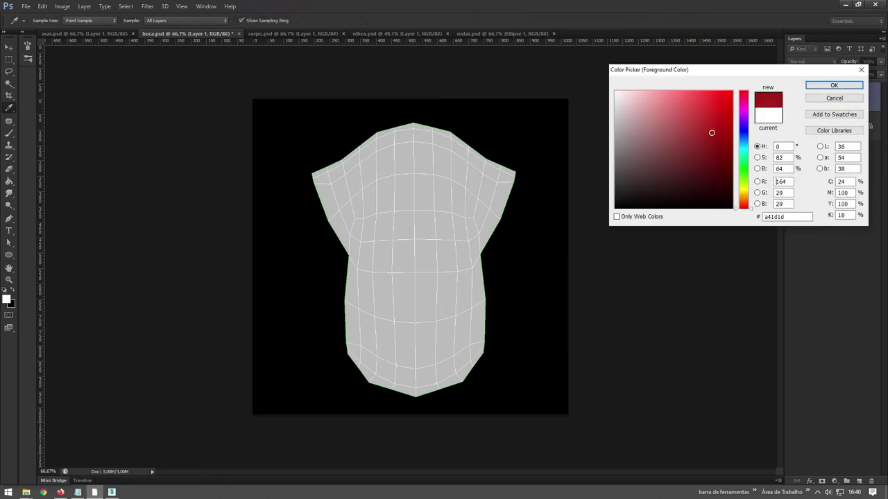
{"action": "left_click", "coordinate": [833, 86]}
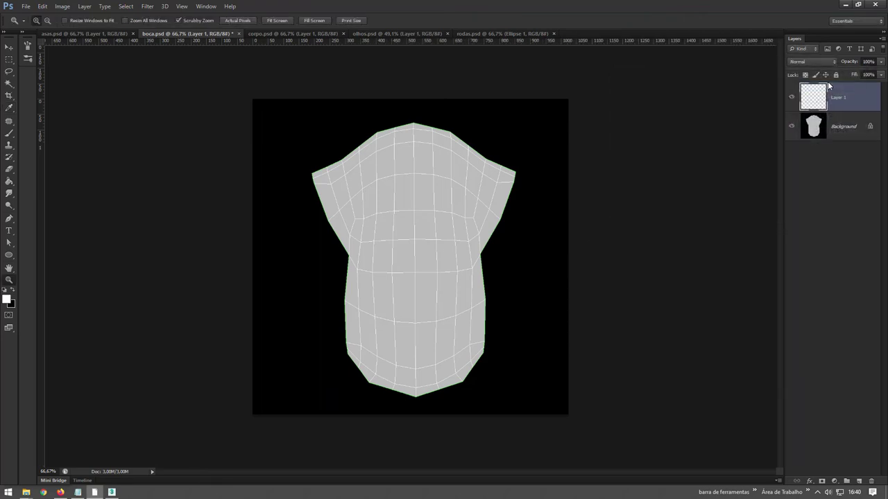
{"action": "key", "text": "alt+BackSpace"}
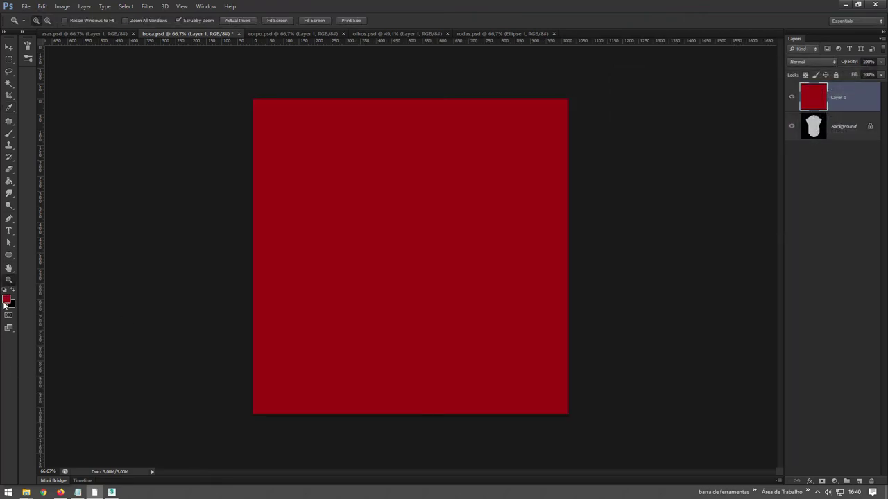
Refill Layer 1 with a darker red (6d0c0c), toggle its visibility to check, and return to 3ds Max.
{"action": "left_click", "coordinate": [6, 298]}
{"action": "left_click", "coordinate": [718, 158]}
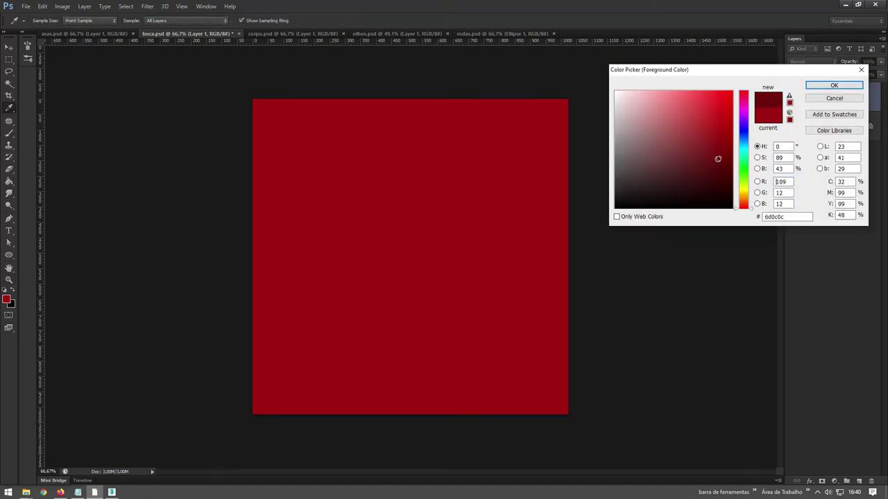
{"action": "left_click", "coordinate": [823, 86]}
{"action": "key", "text": "alt+BackSpace"}
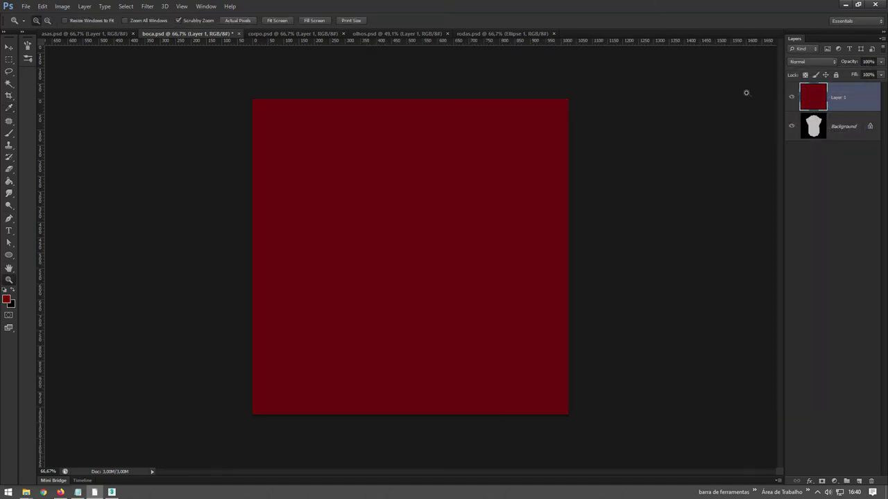
{"action": "left_click", "coordinate": [791, 99]}
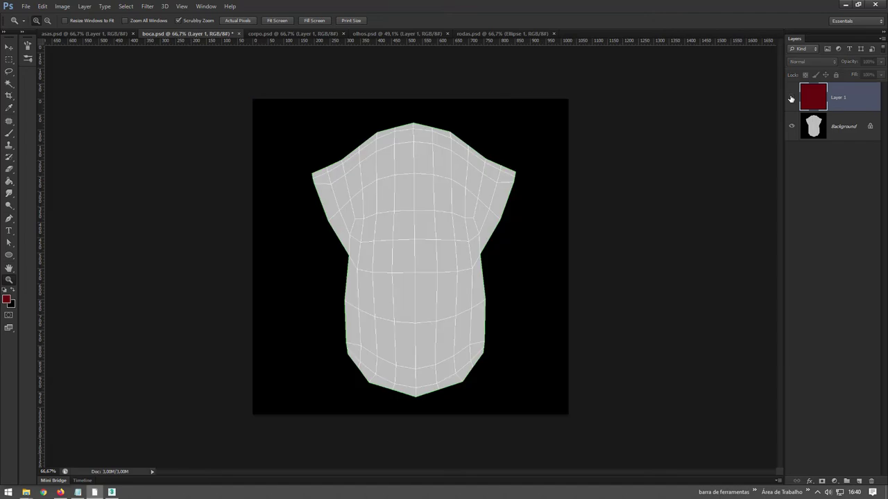
{"action": "left_click", "coordinate": [790, 98]}
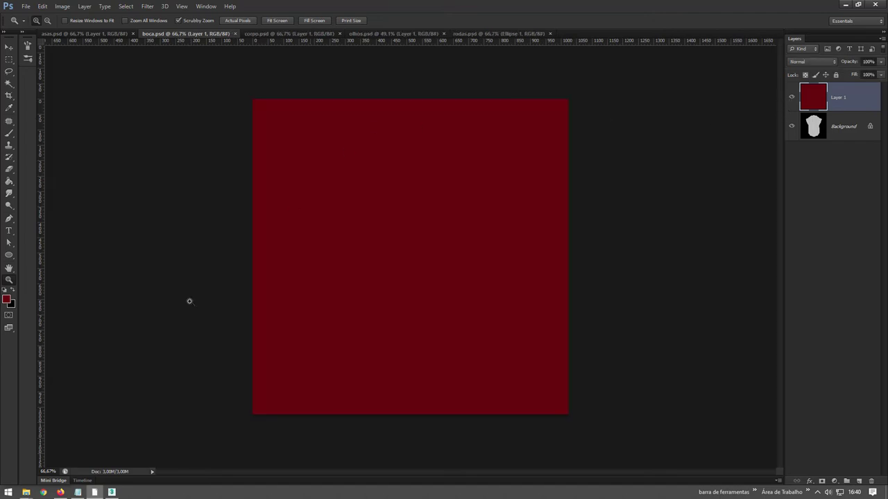
{"action": "left_click", "coordinate": [116, 494]}
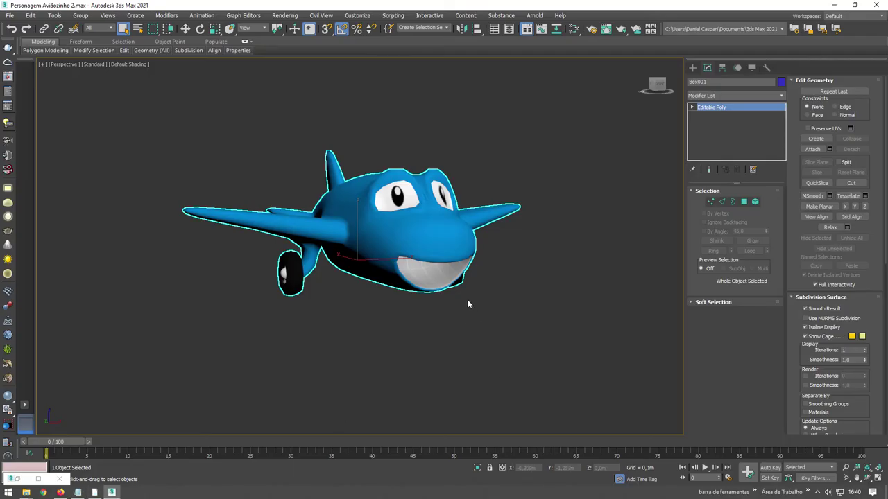
Pan and zoom around the airplane, then switch to a straight-on front view.
{"action": "mouse_move", "coordinate": [436, 285]}
{"action": "middle_mouse_down"}
{"action": "mouse_move", "coordinate": [479, 293]}
{"action": "mouse_move", "coordinate": [420, 283]}
{"action": "mouse_move", "coordinate": [460, 293]}
{"action": "mouse_move", "coordinate": [418, 291]}
{"action": "mouse_move", "coordinate": [451, 305]}
{"action": "mouse_move", "coordinate": [485, 312]}
{"action": "mouse_move", "coordinate": [457, 337]}
{"action": "middle_mouse_up"}
{"action": "scroll", "coordinate": [456, 333], "scroll_direction": "up", "scroll_amount": 3}
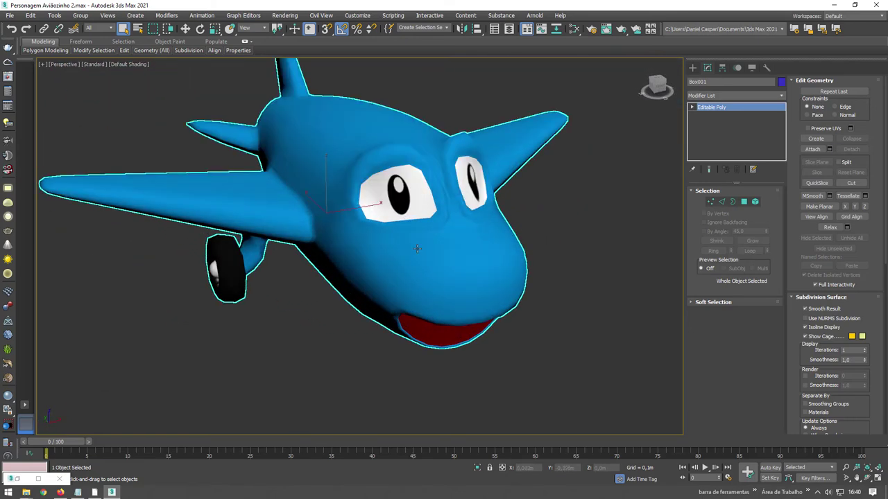
{"action": "middle_click_drag", "start_coordinate": [416, 249], "coordinate": [466, 283]}
{"action": "scroll", "coordinate": [500, 224], "scroll_direction": "up", "scroll_amount": 2}
{"action": "scroll", "coordinate": [501, 224], "scroll_direction": "down", "scroll_amount": 2}
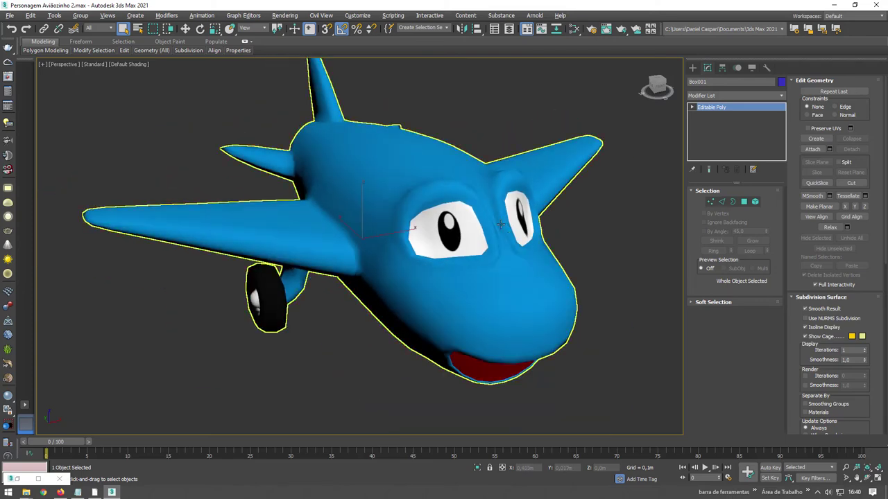
{"action": "left_click", "coordinate": [656, 90]}
Add a TurboSmooth modifier at 1 iteration and inspect the smoothed airplane from several angles.
{"action": "left_click", "coordinate": [782, 97]}
{"action": "scroll", "coordinate": [728, 277], "scroll_direction": "down", "scroll_amount": 10}
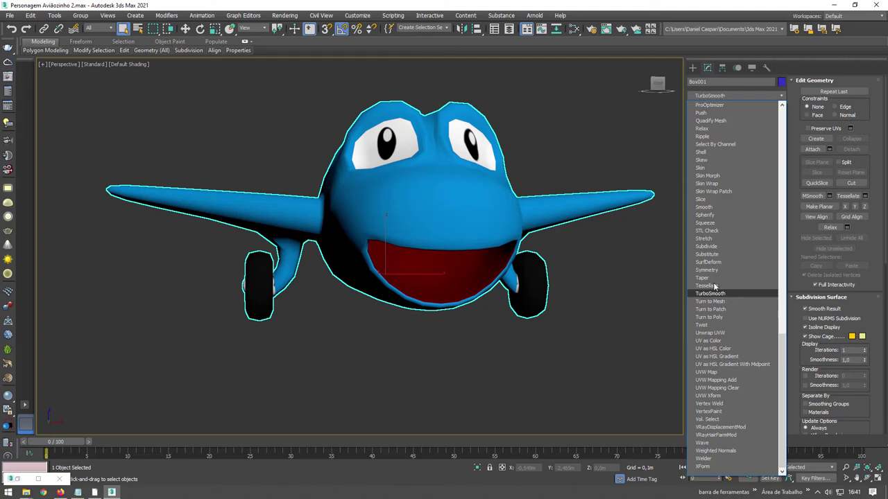
{"action": "left_click", "coordinate": [713, 285]}
{"action": "mouse_move", "coordinate": [485, 229]}
{"action": "middle_mouse_down", "text": "alt"}
{"action": "mouse_move", "coordinate": [540, 225]}
{"action": "mouse_move", "coordinate": [435, 301]}
{"action": "mouse_move", "coordinate": [428, 272]}
{"action": "middle_mouse_up", "text": "alt"}
{"action": "scroll", "coordinate": [416, 307], "scroll_direction": "up", "scroll_amount": 3}
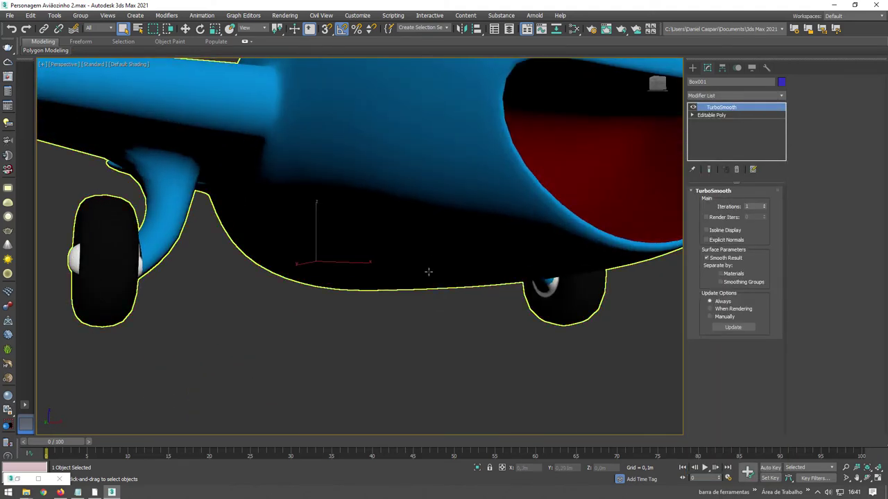
{"action": "scroll", "coordinate": [428, 271], "scroll_direction": "down", "scroll_amount": 3}
{"action": "middle_click_drag", "start_coordinate": [486, 202], "coordinate": [509, 200], "text": "alt"}
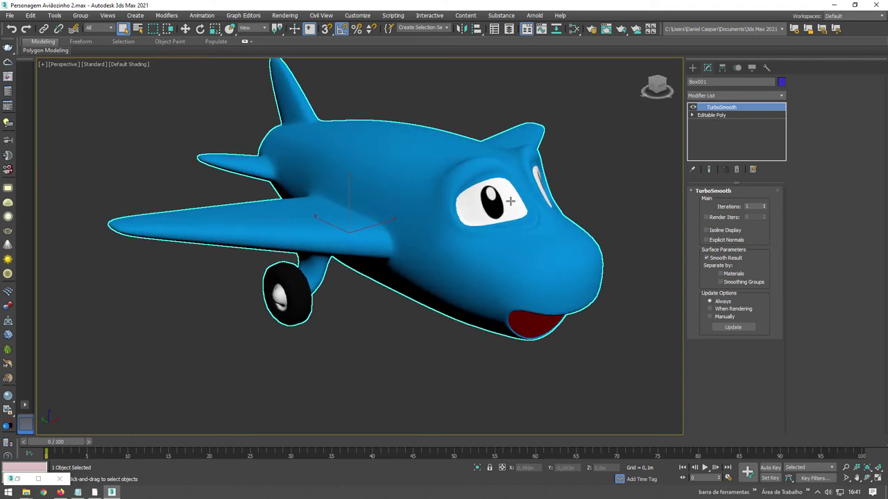
{"action": "scroll", "coordinate": [509, 200], "scroll_direction": "up", "scroll_amount": 3}
{"action": "scroll", "coordinate": [517, 187], "scroll_direction": "up", "scroll_amount": 2}
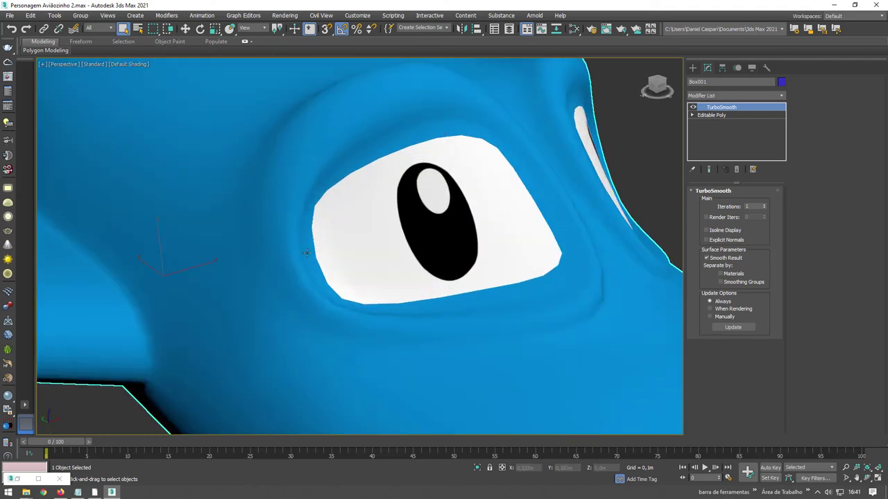
With Edged Faces on, select the edge loops bordering both eyes on the Editable Poly.
{"action": "key", "text": "F4"}
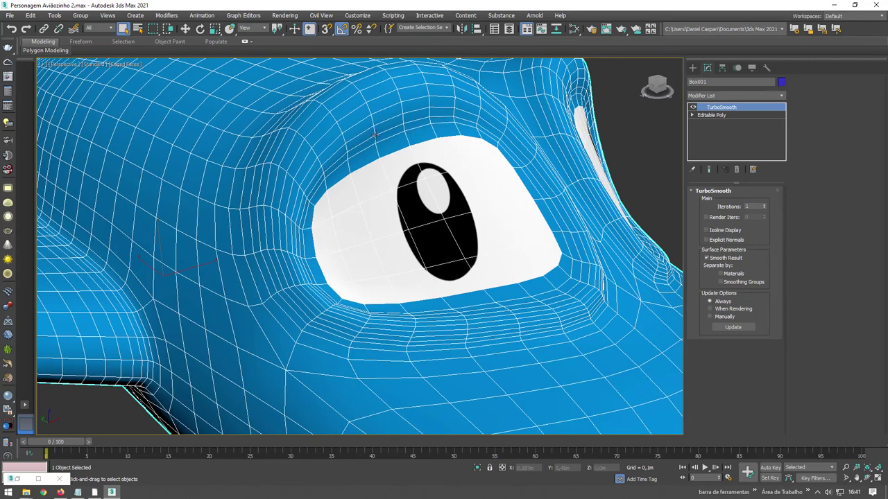
{"action": "left_click", "coordinate": [711, 116]}
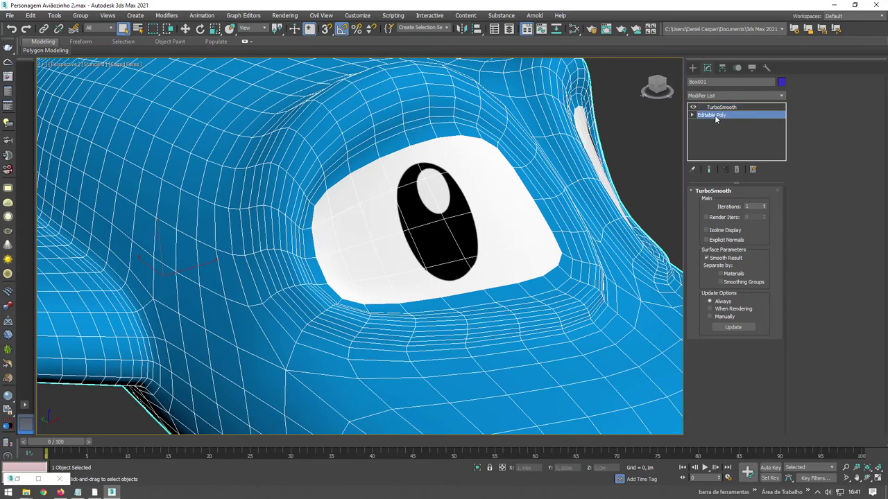
{"action": "left_click", "coordinate": [721, 203]}
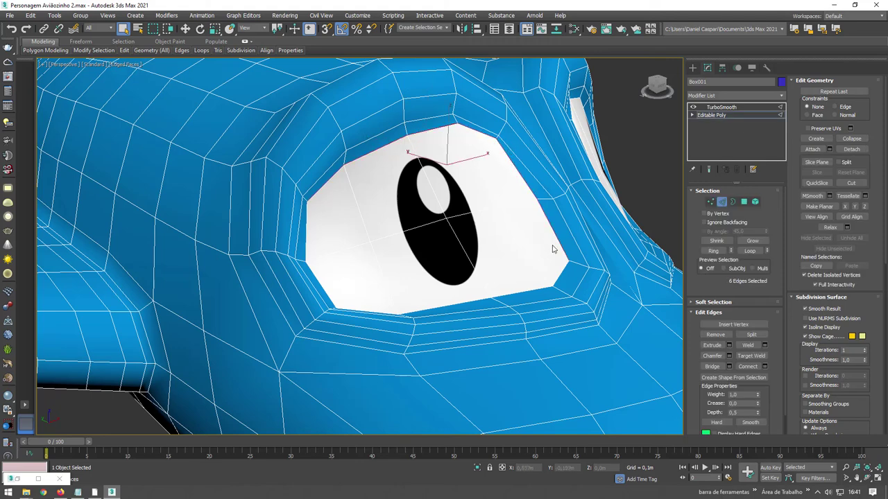
{"action": "double_click", "coordinate": [555, 278], "text": "ctrl"}
{"action": "middle_click_drag", "start_coordinate": [407, 294], "coordinate": [324, 272], "text": "alt"}
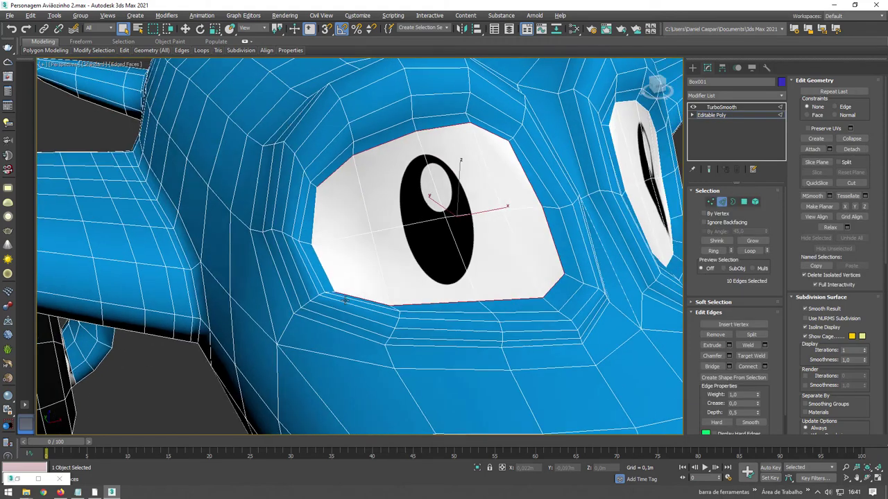
{"action": "mouse_move", "coordinate": [420, 256]}
{"action": "middle_mouse_down", "text": "alt"}
{"action": "mouse_move", "coordinate": [471, 262]}
{"action": "mouse_move", "coordinate": [399, 262]}
{"action": "middle_mouse_up", "text": "alt"}
{"action": "scroll", "coordinate": [471, 262], "scroll_direction": "down", "scroll_amount": 2}
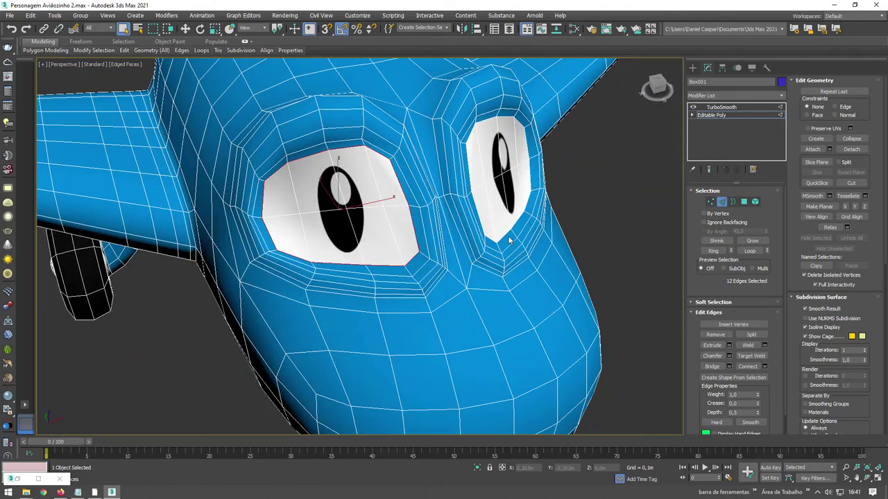
{"action": "double_click", "coordinate": [505, 235], "text": "ctrl"}
{"action": "middle_click_drag", "start_coordinate": [505, 236], "coordinate": [449, 223], "text": "alt"}
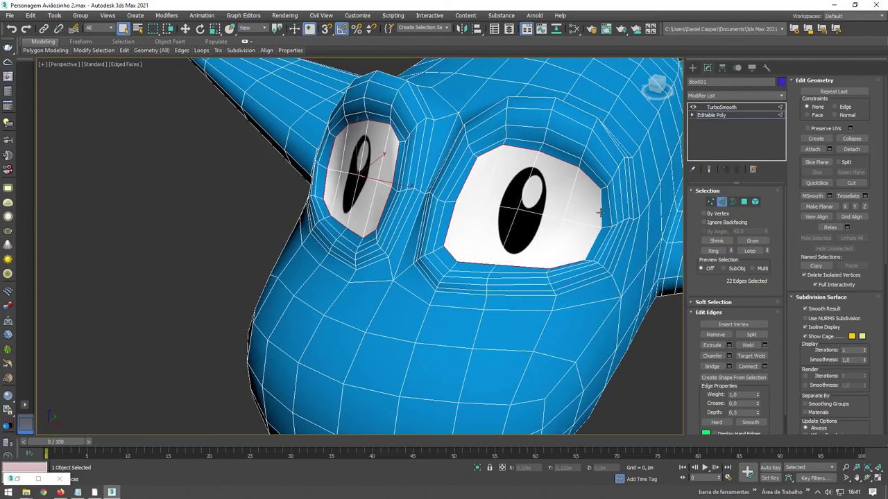
{"action": "mouse_move", "coordinate": [600, 213]}
{"action": "middle_mouse_down", "text": "alt"}
{"action": "mouse_move", "coordinate": [486, 229]}
{"action": "mouse_move", "coordinate": [527, 229]}
{"action": "middle_mouse_up", "text": "alt"}
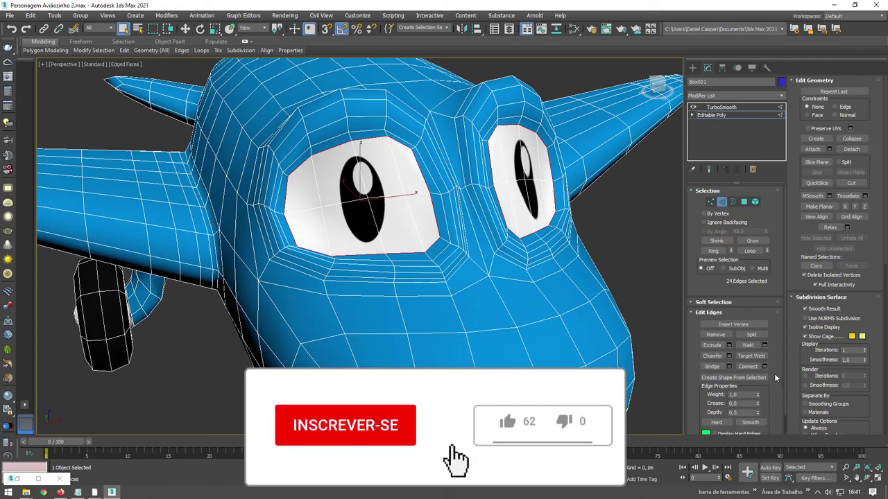
{"action": "scroll", "coordinate": [762, 333], "scroll_direction": "down", "scroll_amount": 1}
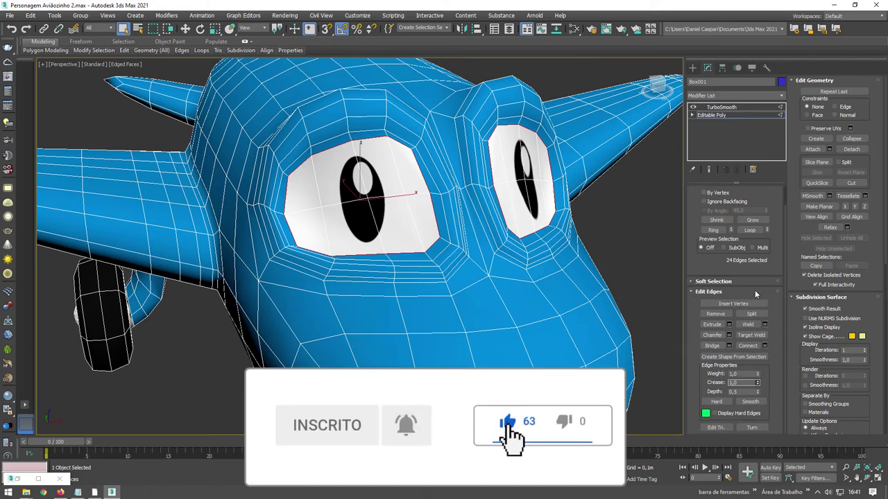
Return to TurboSmooth, review the smoothed airplane from the front, and switch to Photoshop.
{"action": "left_click", "coordinate": [723, 108]}
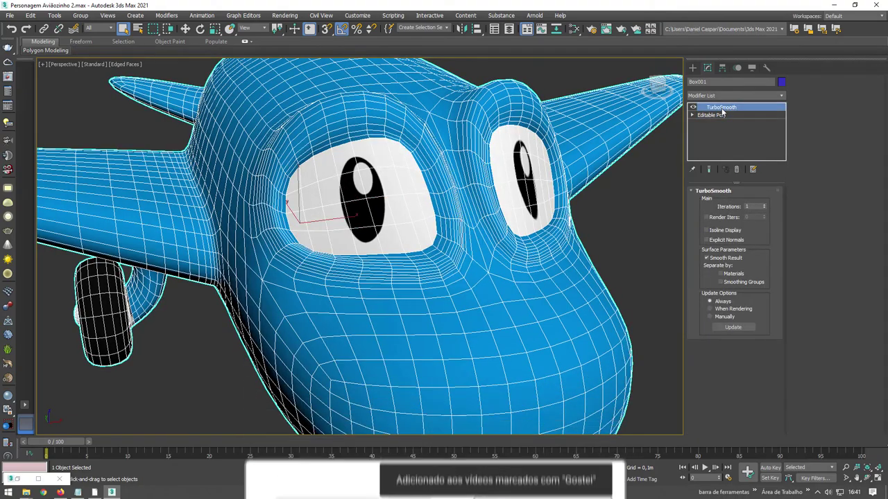
{"action": "scroll", "coordinate": [507, 216], "scroll_direction": "up", "scroll_amount": 2}
{"action": "middle_click_drag", "start_coordinate": [506, 216], "coordinate": [510, 217], "text": "alt"}
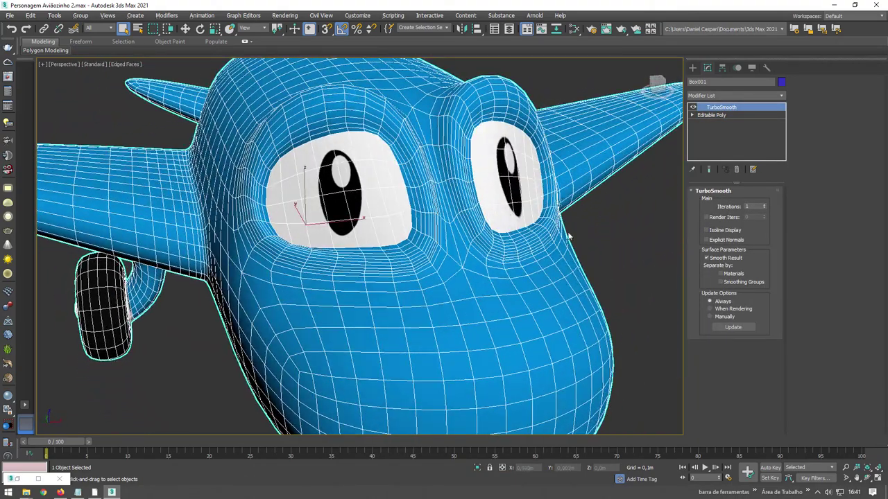
{"action": "scroll", "coordinate": [569, 238], "scroll_direction": "down", "scroll_amount": 5}
{"action": "left_click", "coordinate": [576, 258]}
{"action": "middle_click_drag", "start_coordinate": [575, 257], "coordinate": [542, 258], "text": "alt"}
{"action": "scroll", "coordinate": [542, 257], "scroll_direction": "up", "scroll_amount": 3}
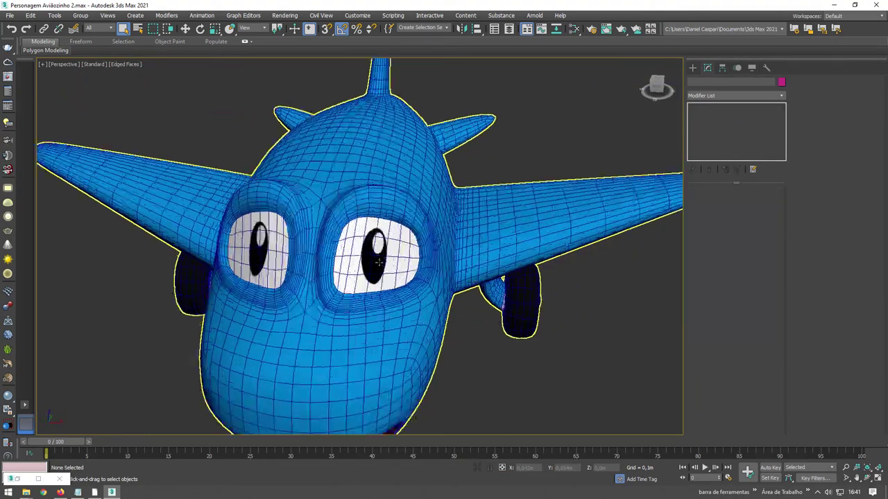
{"action": "middle_click_drag", "start_coordinate": [379, 262], "coordinate": [383, 252], "text": "alt"}
{"action": "scroll", "coordinate": [382, 252], "scroll_direction": "down", "scroll_amount": 4}
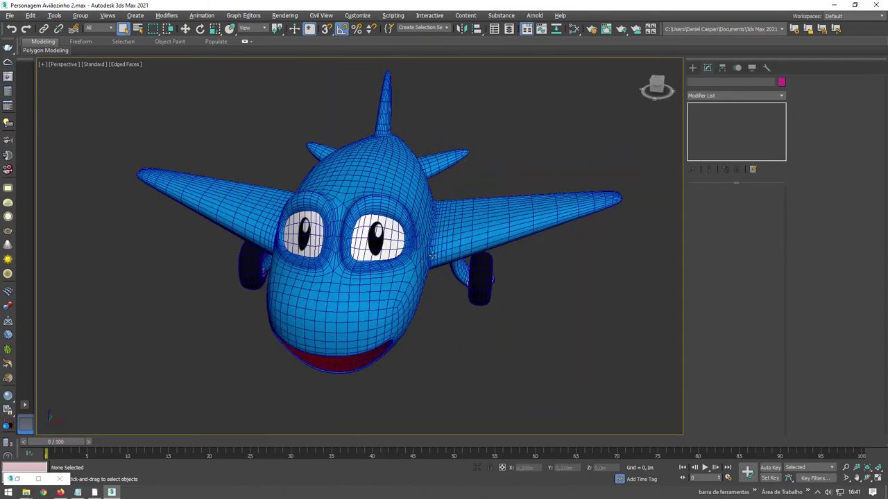
{"action": "mouse_move", "coordinate": [94, 492]}
{"action": "left_click", "coordinate": [115, 491]}
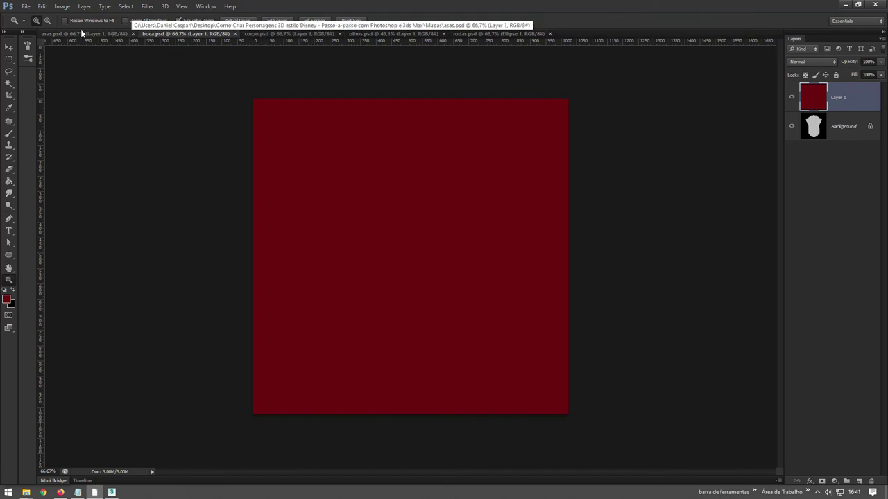
Switch to the olhos.psd document showing the two black-and-white eyes.
{"action": "left_click", "coordinate": [416, 33]}
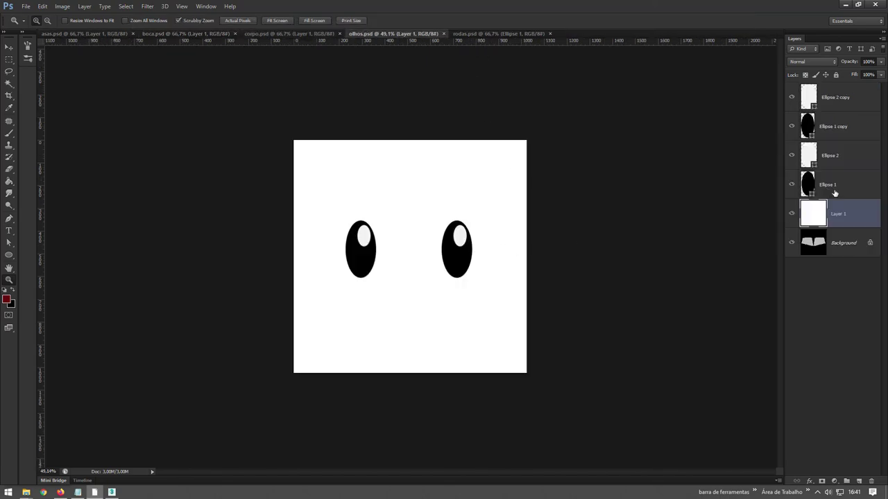